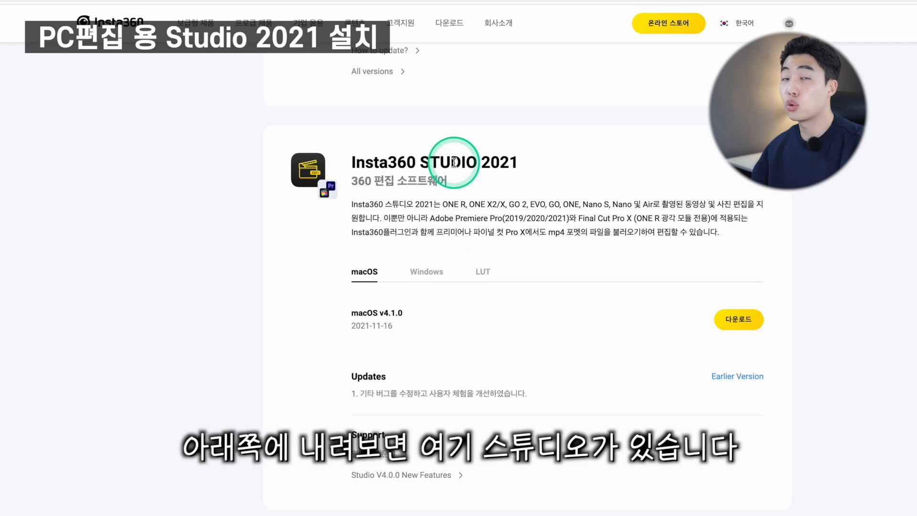
# - Compare the macOS and Windows downloads offered for Insta360 STUDIO 2021 on the download page
pyautogui.scroll(-1, 550, 233)
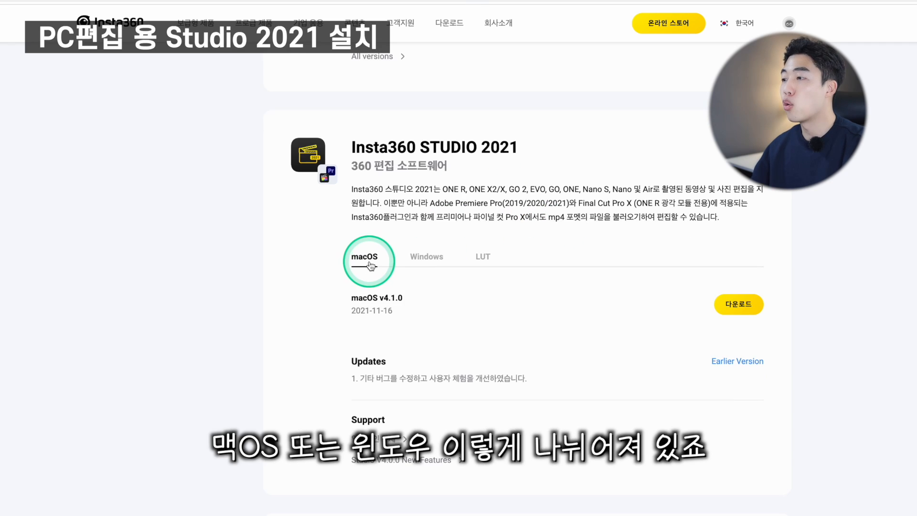
pyautogui.click(422, 260)
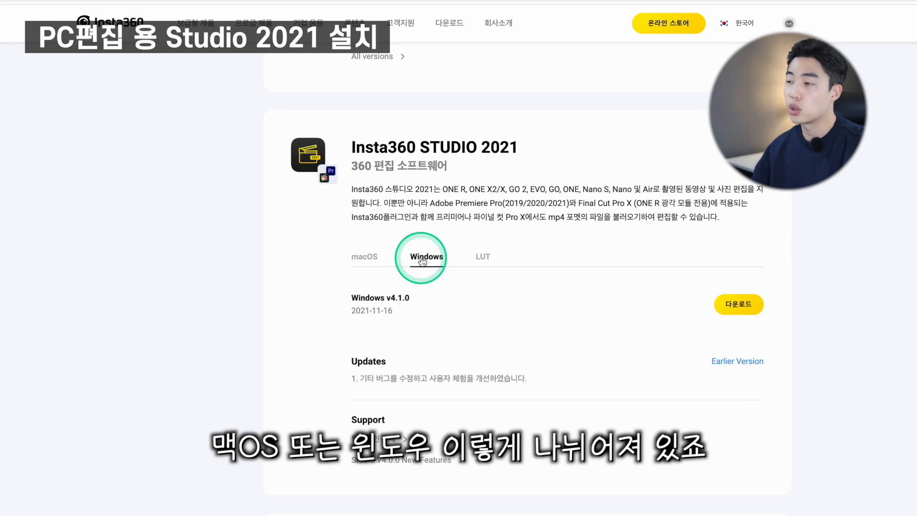
pyautogui.click(365, 258)
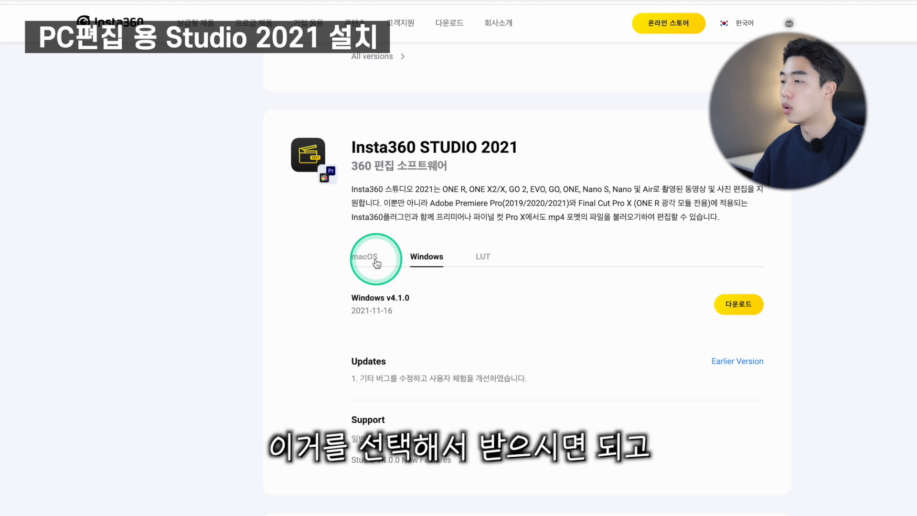
pyautogui.moveTo(359, 299); pyautogui.dragTo(378, 297)
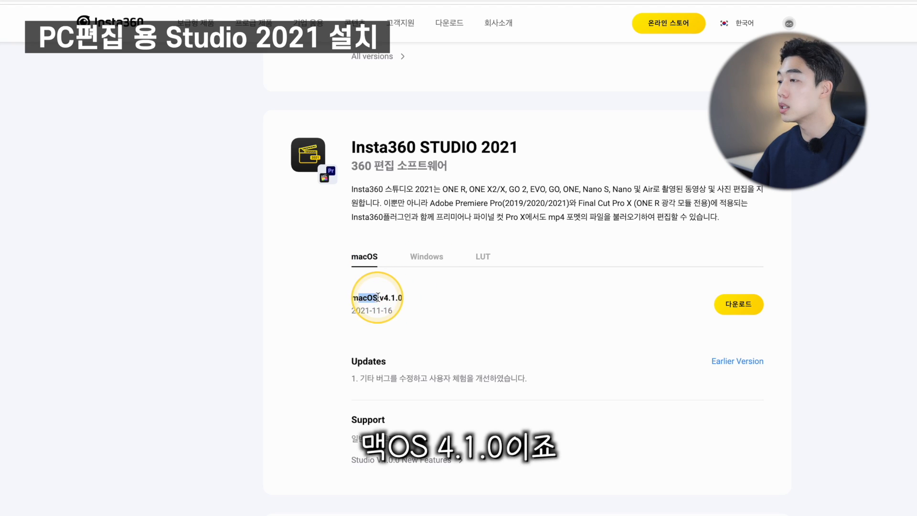
pyautogui.click(423, 258)
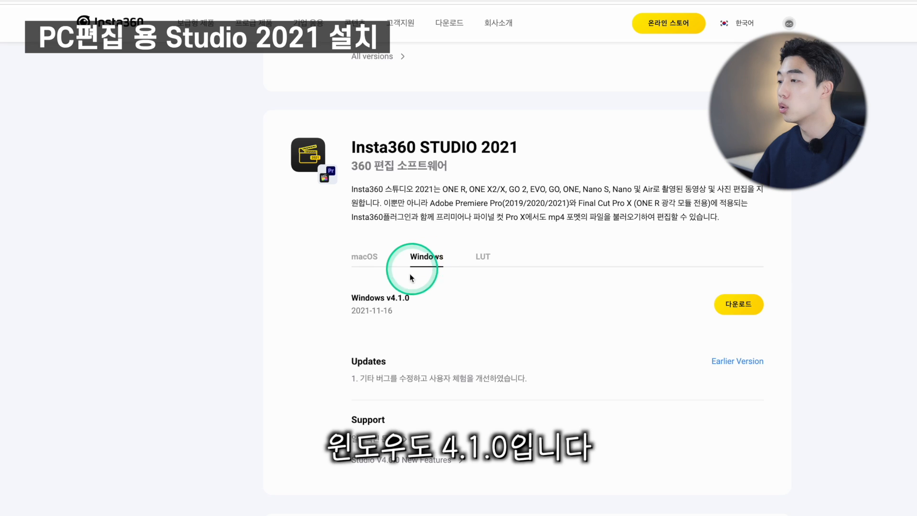
pyautogui.click(373, 266)
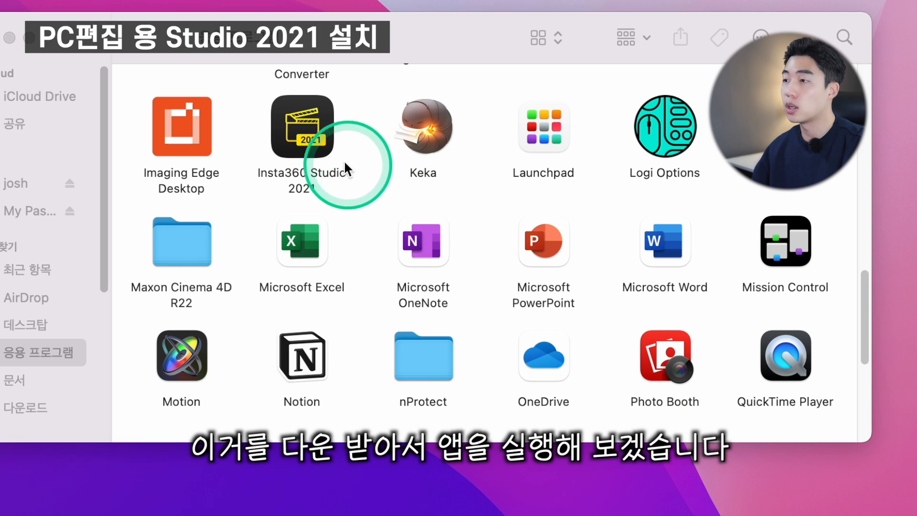
# - Launch Insta360 Studio 2021 from the applications folder
pyautogui.click(315, 147)
pyautogui.doubleClick(315, 146)
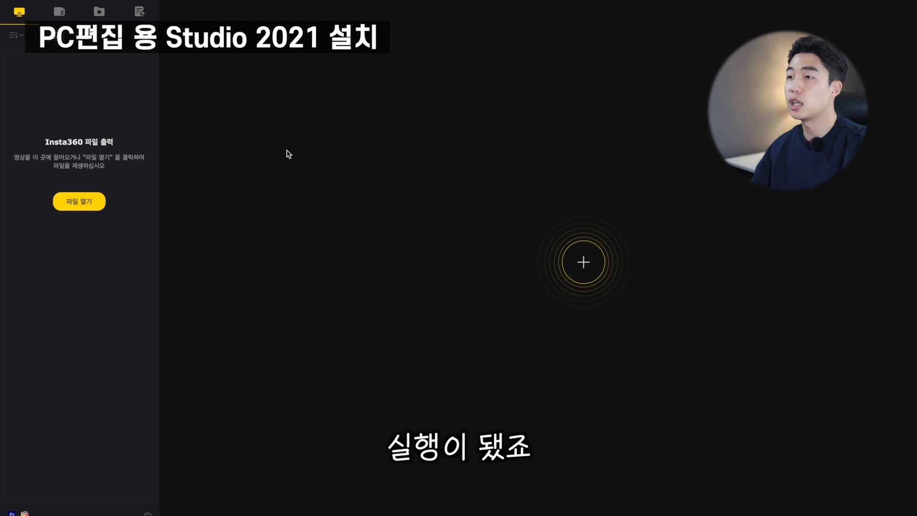
pyautogui.click(583, 264)
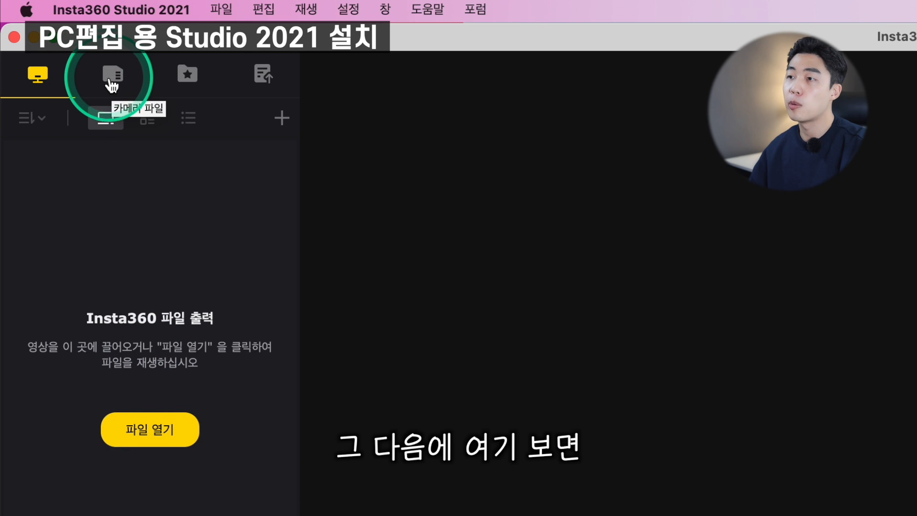
# - Look through the camera files, favourites and exported files views and return to the computer files view
pyautogui.click(116, 88)
pyautogui.click(187, 85)
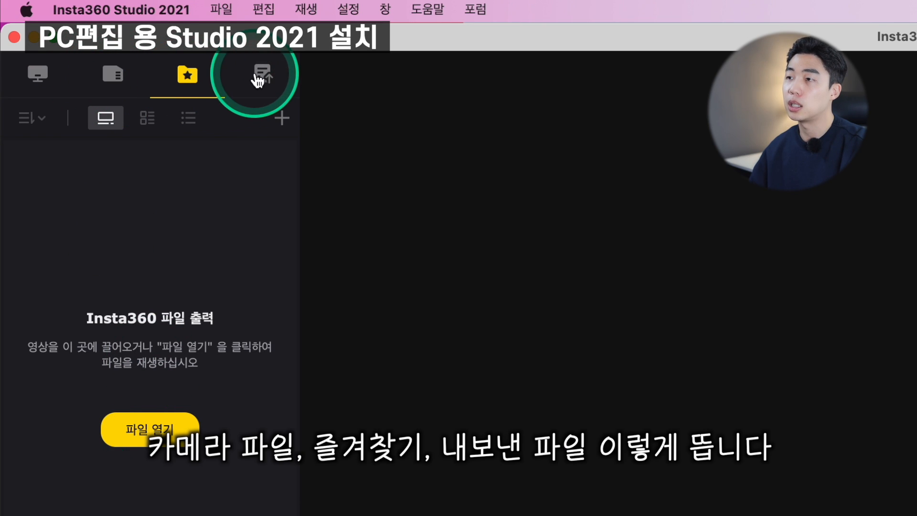
pyautogui.click(271, 93)
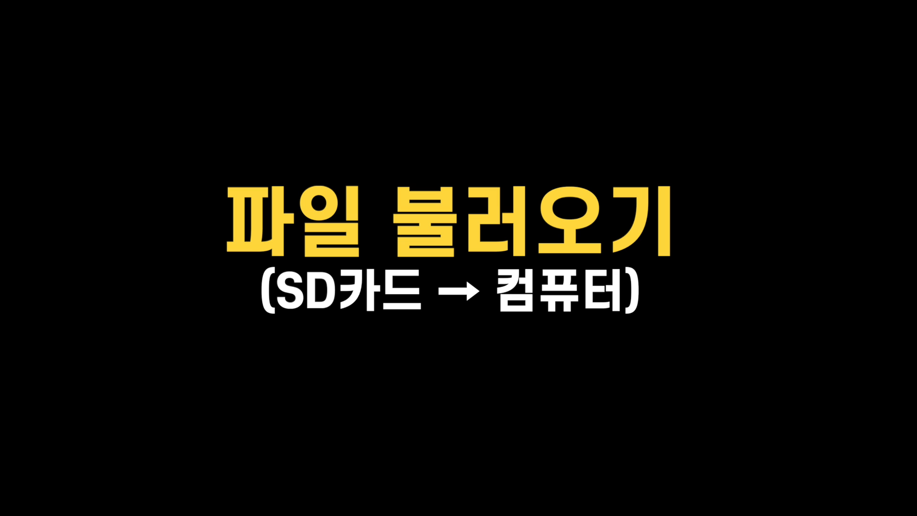
pyautogui.click(36, 85)
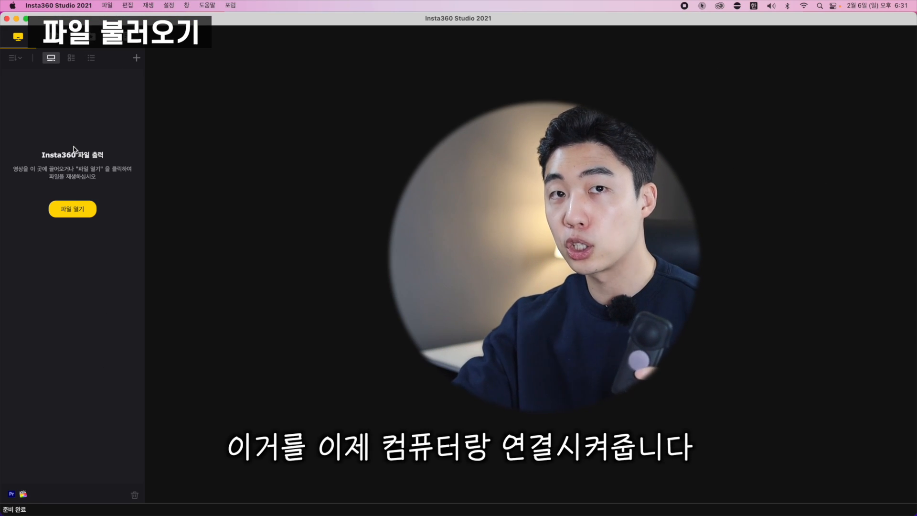
# - Start adding video files and browse the Untitled SD card to its DCIM/Camera01 folder
pyautogui.click(137, 58)
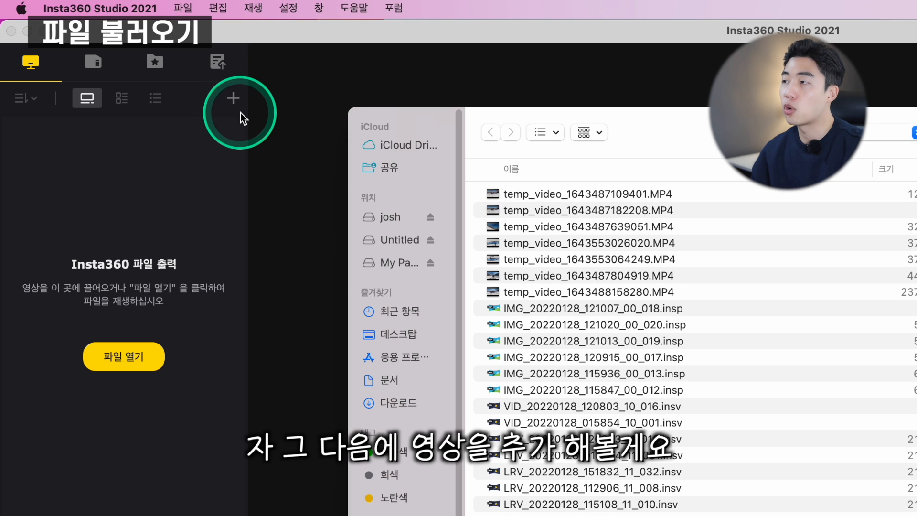
pyautogui.click(242, 166)
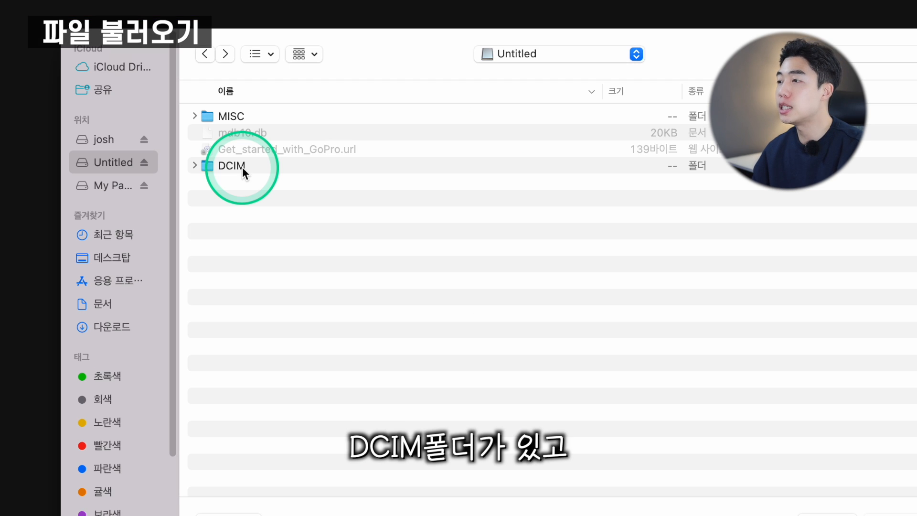
pyautogui.doubleClick(243, 168)
pyautogui.doubleClick(246, 136)
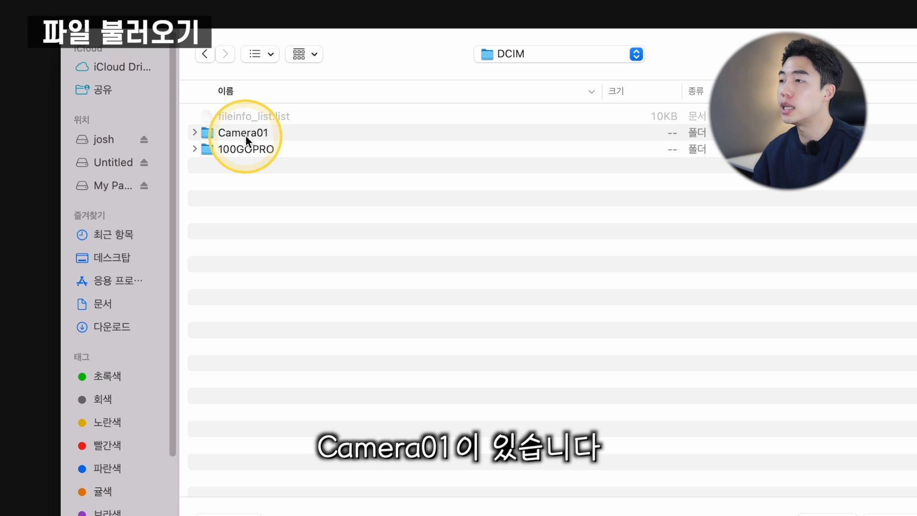
pyautogui.click(376, 459)
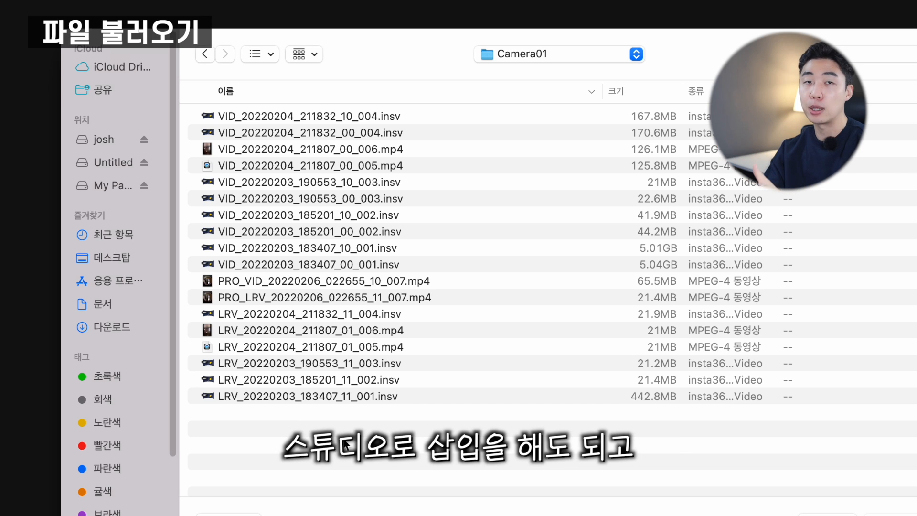
pyautogui.moveTo(345, 445); pyautogui.dragTo(241, 115)
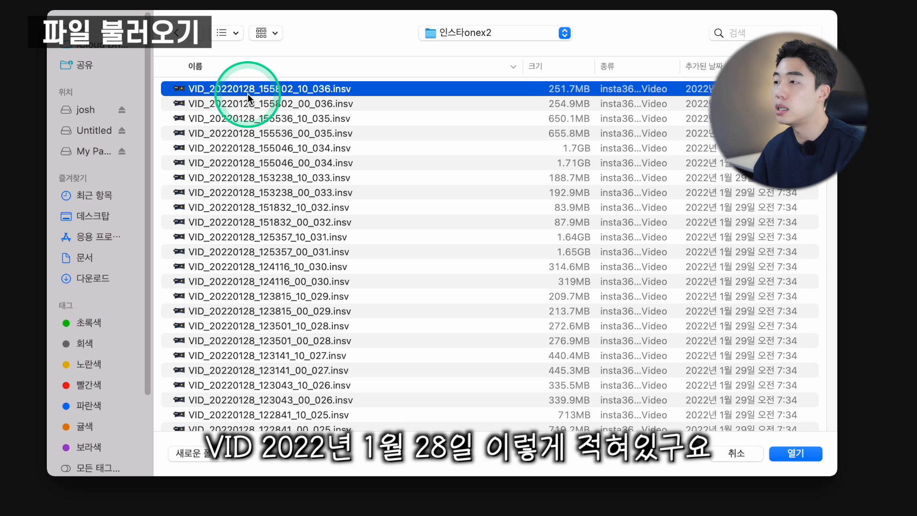
# - Import the clip pair VID_20220128_155046_10_034.insv and VID_20220128_155046_00_034.insv from the 인스타onex2 folder
pyautogui.keyDown('shift'); pyautogui.click(330, 103); pyautogui.keyUp('shift')
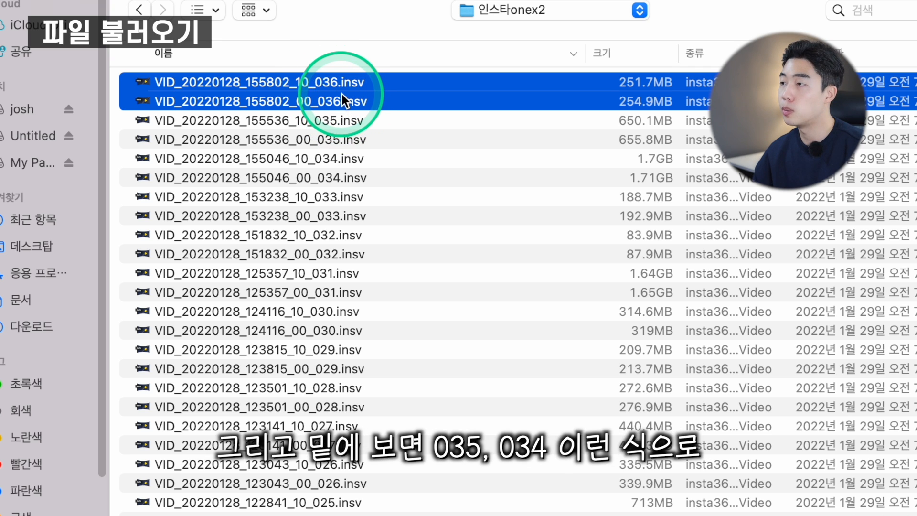
pyautogui.moveTo(348, 125); pyautogui.dragTo(351, 172)
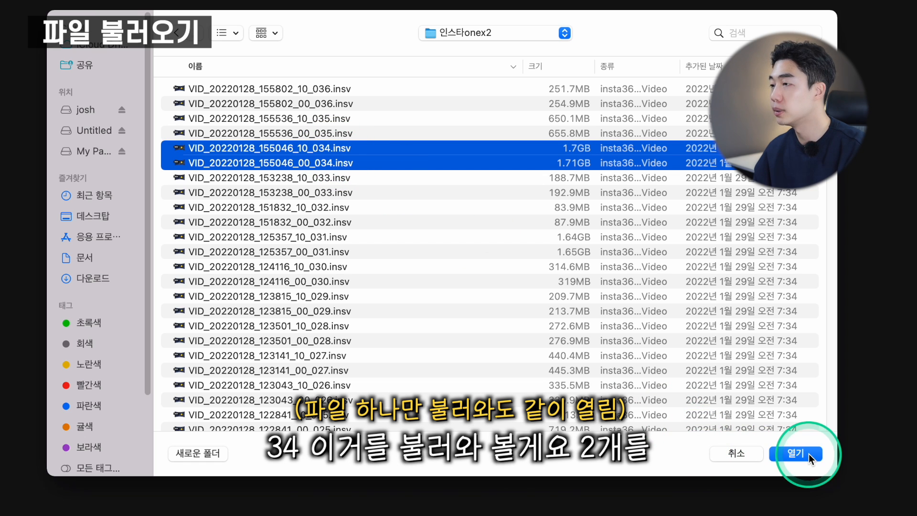
pyautogui.click(784, 455)
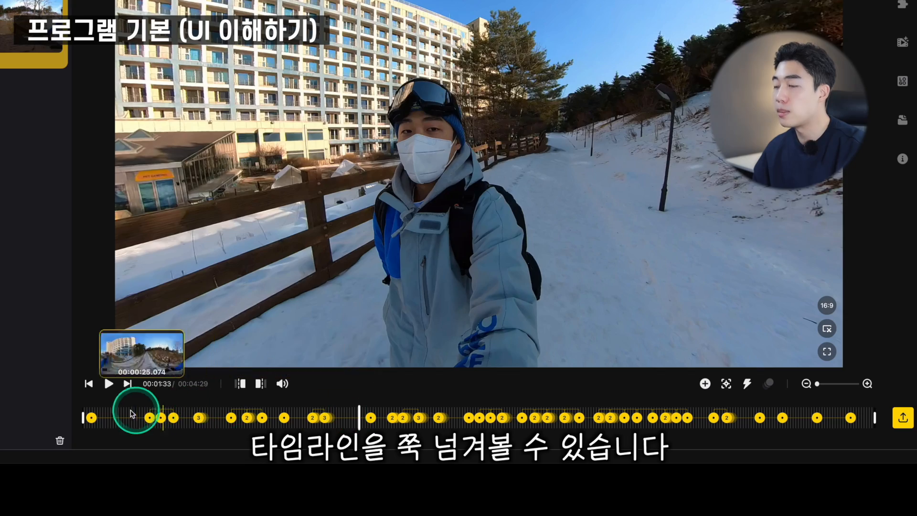
# - Jump to several moments along the clip's timeline and play back short passages of the video
pyautogui.click(104, 414)
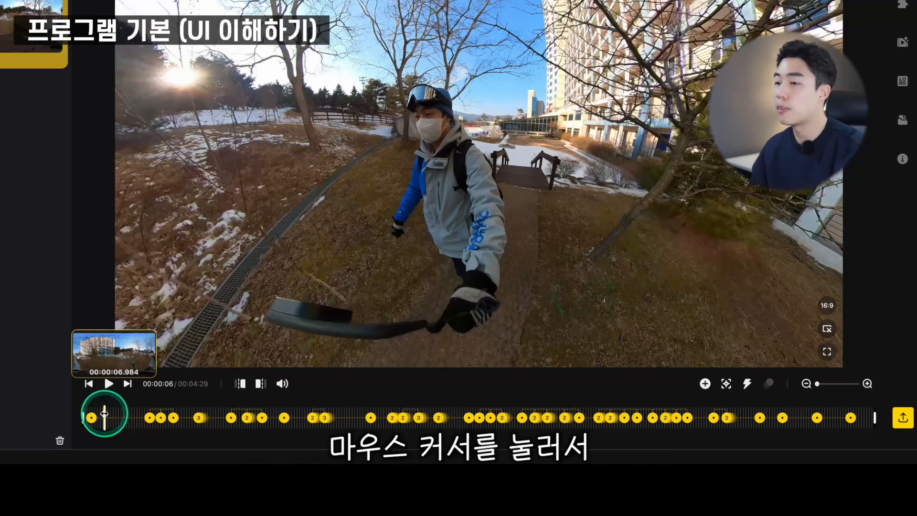
pyautogui.click(129, 416)
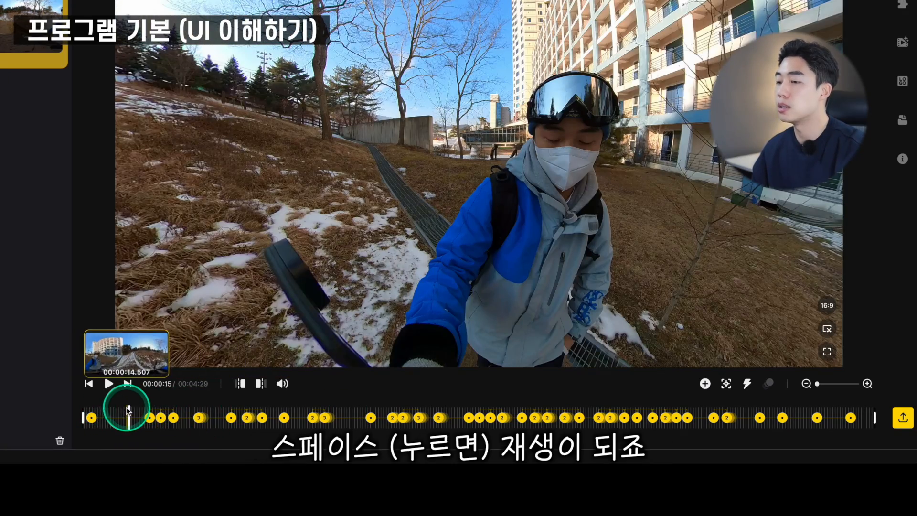
pyautogui.press('space')
pyautogui.click(371, 417)
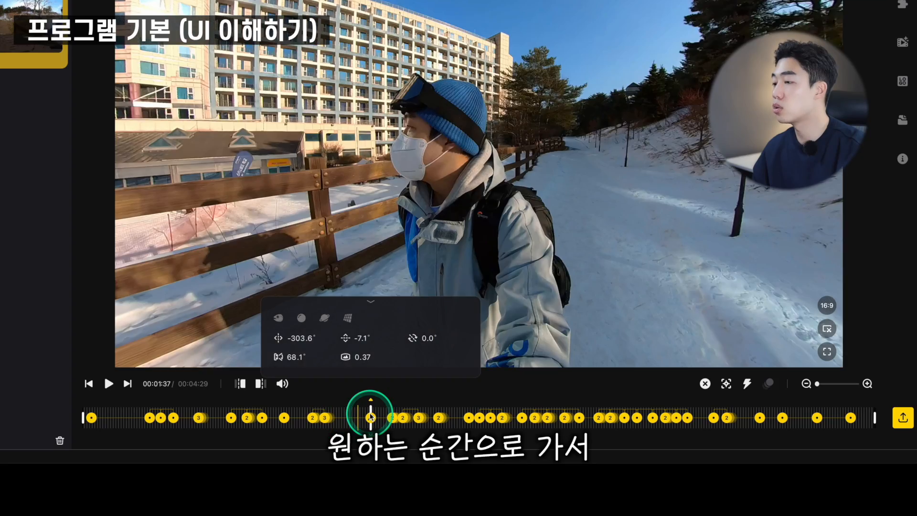
pyautogui.click(362, 412)
pyautogui.press('space')
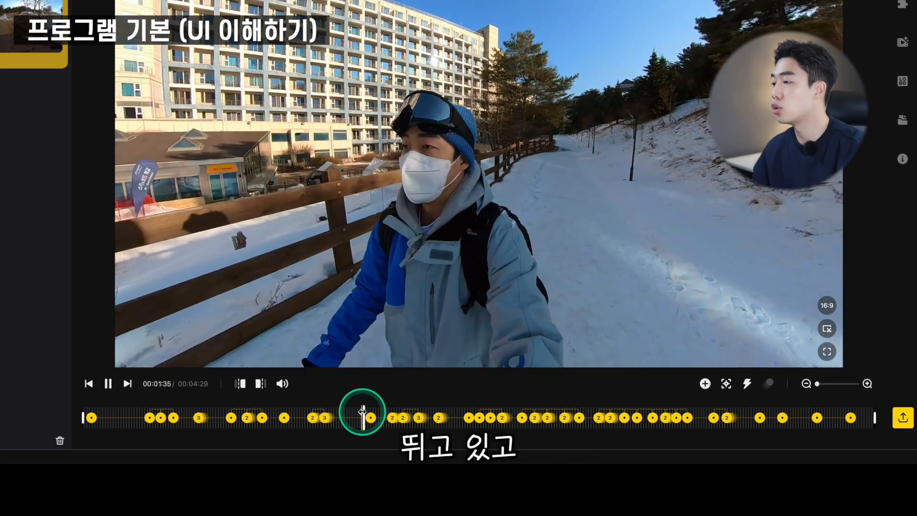
pyautogui.click(462, 412)
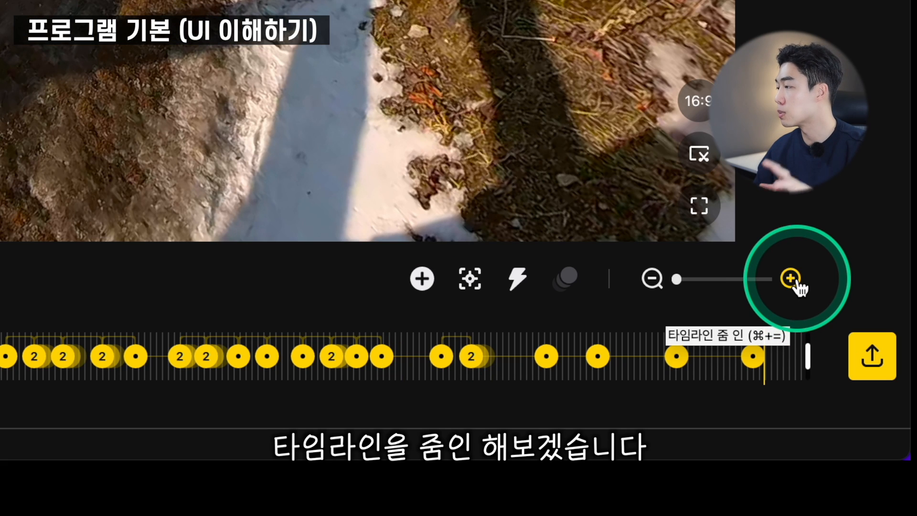
# - Magnify the timeline to inspect the grouped edit points around 00:01:18, and shrink it back one level
pyautogui.click(793, 282)
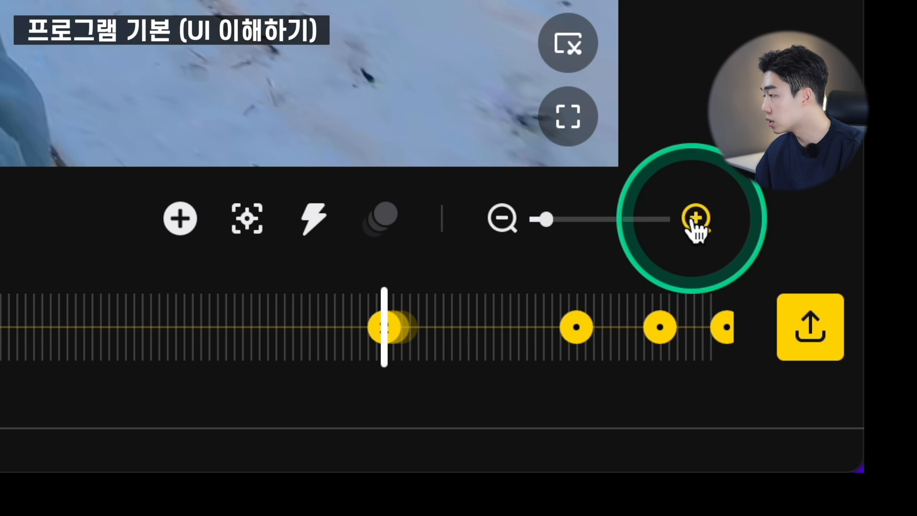
pyautogui.click(696, 219)
pyautogui.click(696, 219)
pyautogui.click(406, 346)
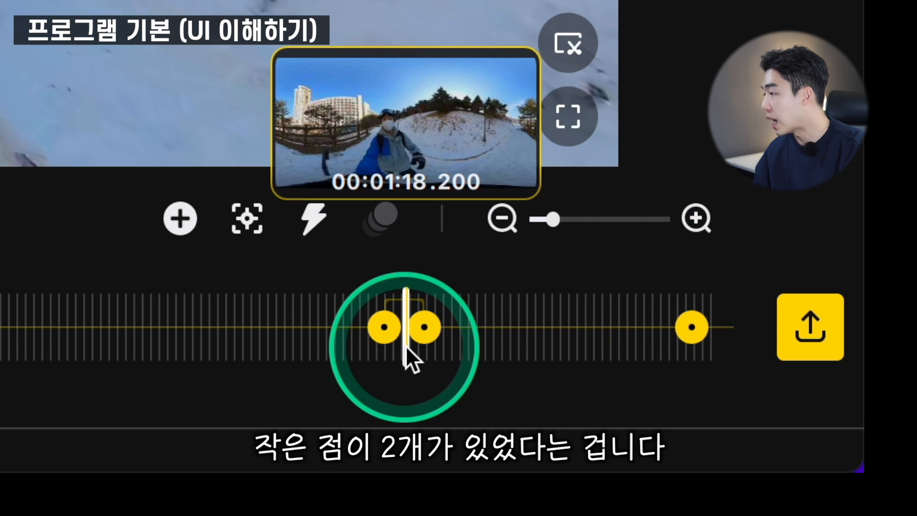
pyautogui.click(360, 344)
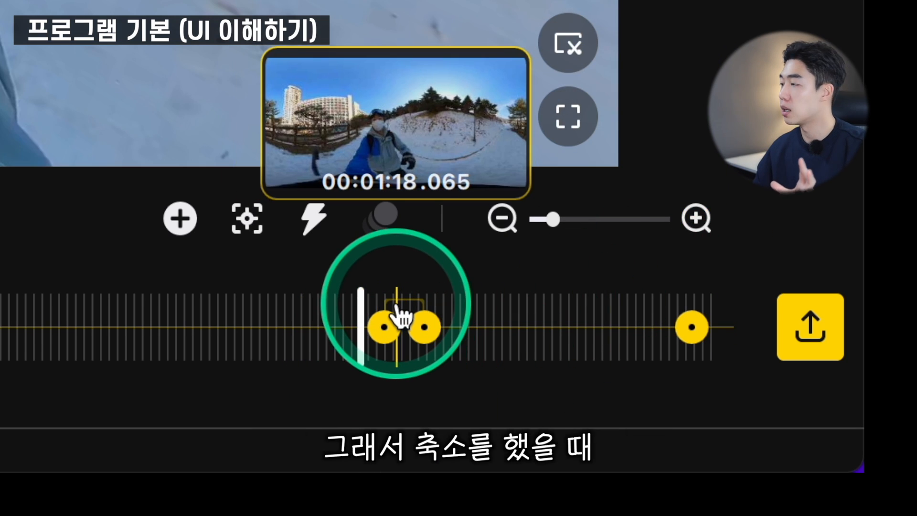
pyautogui.click(502, 220)
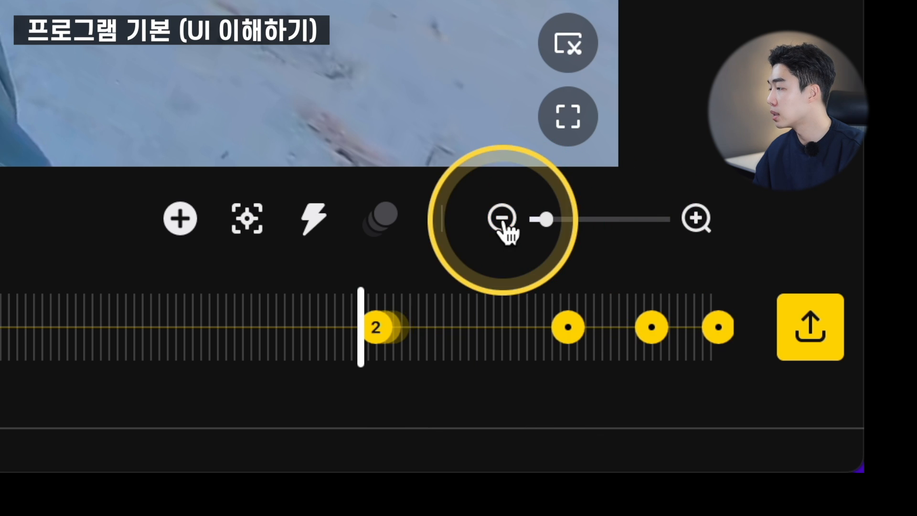
# - Magnify the timeline again and examine the closely spaced edit points around 00:01:54
pyautogui.click(697, 218)
pyautogui.click(697, 218)
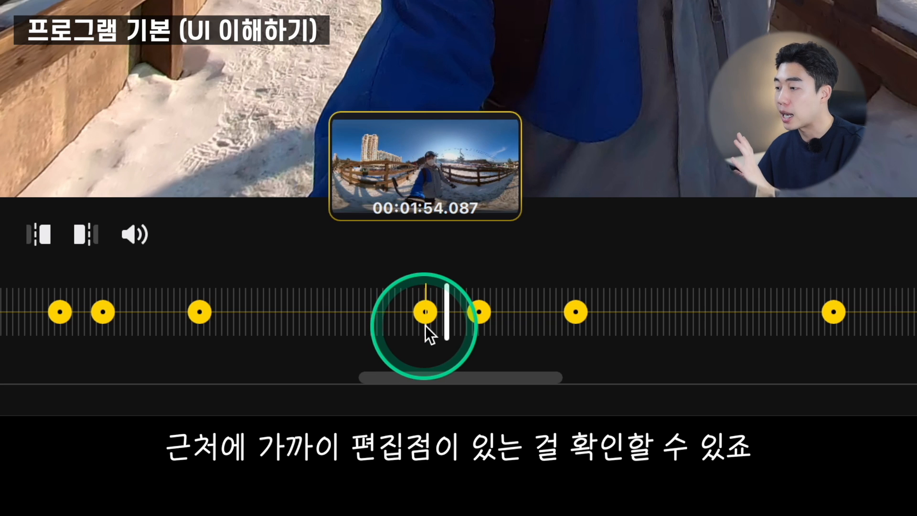
pyautogui.click(425, 326)
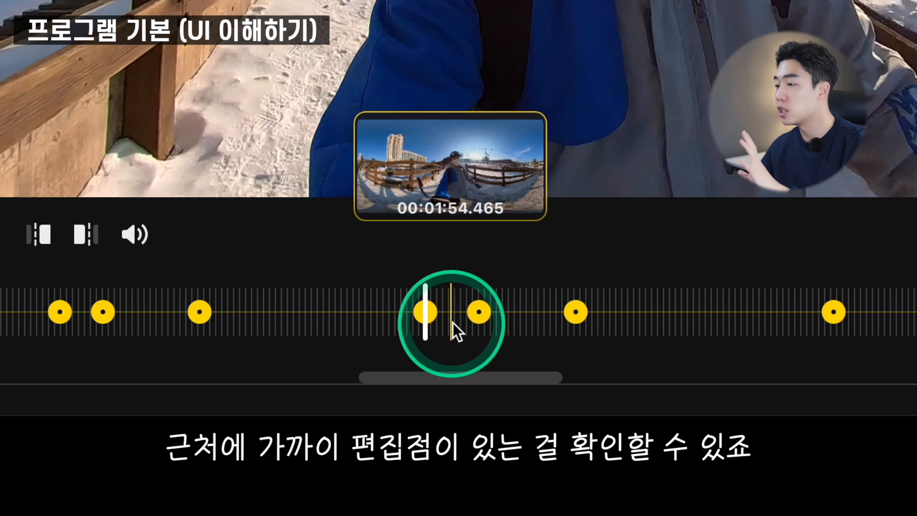
pyautogui.click(474, 327)
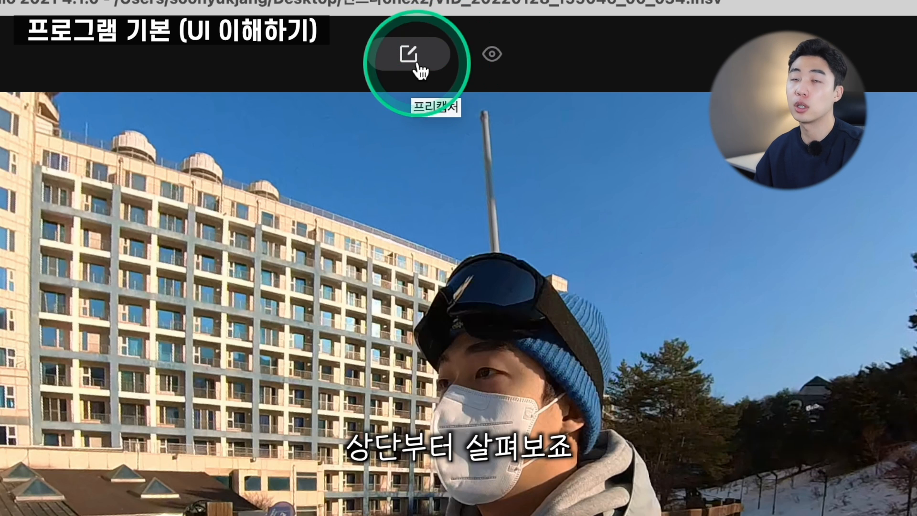
# - View the clip in 360 preview mode and return to free capture editing
pyautogui.click(492, 55)
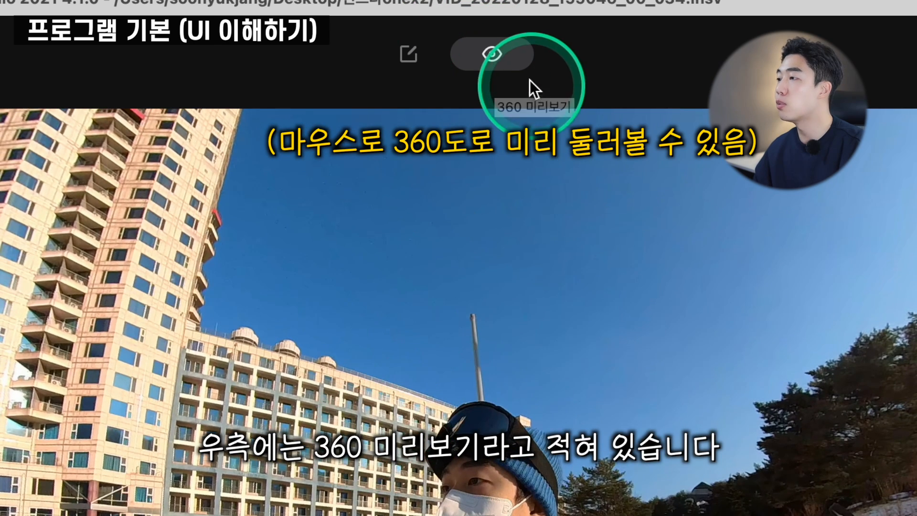
pyautogui.click(408, 54)
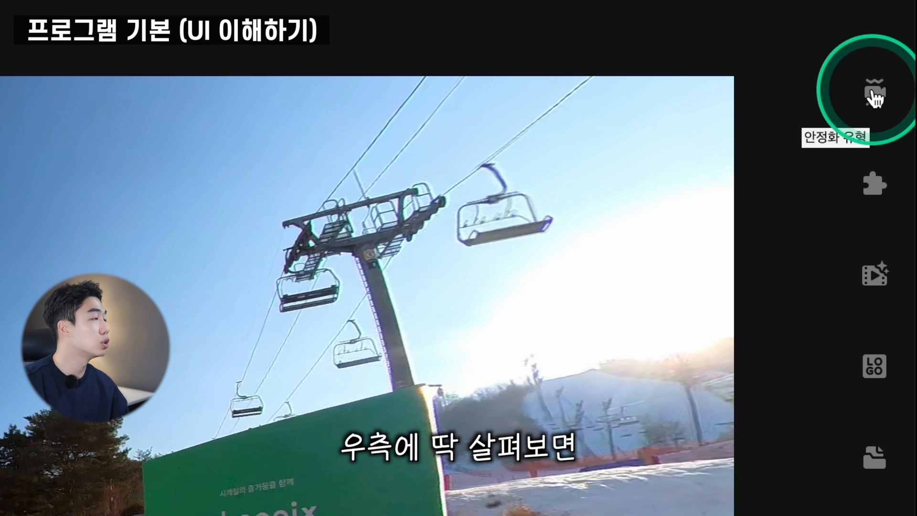
# - Turn off FlowState stabilization for the clip and look around the unstabilized picture
pyautogui.click(875, 98)
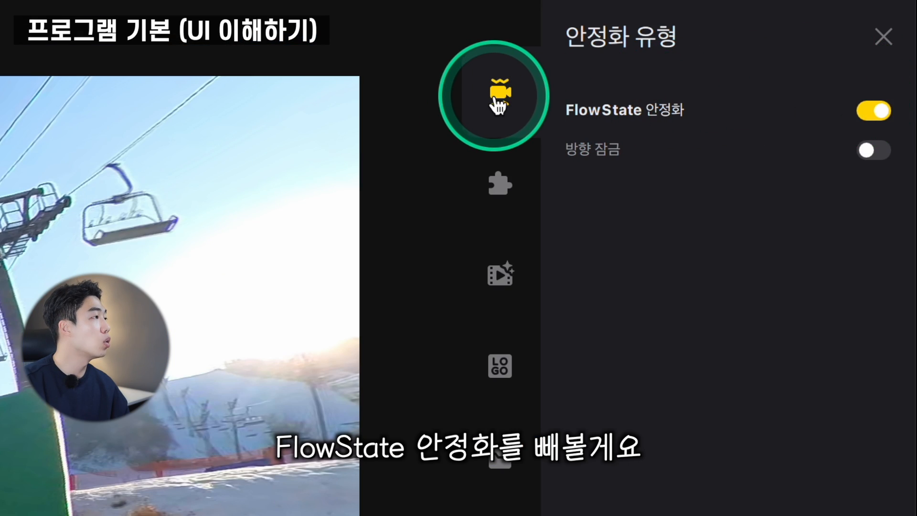
pyautogui.click(882, 112)
pyautogui.moveTo(430, 205); pyautogui.dragTo(242, 201)
pyautogui.moveTo(478, 205); pyautogui.dragTo(221, 204)
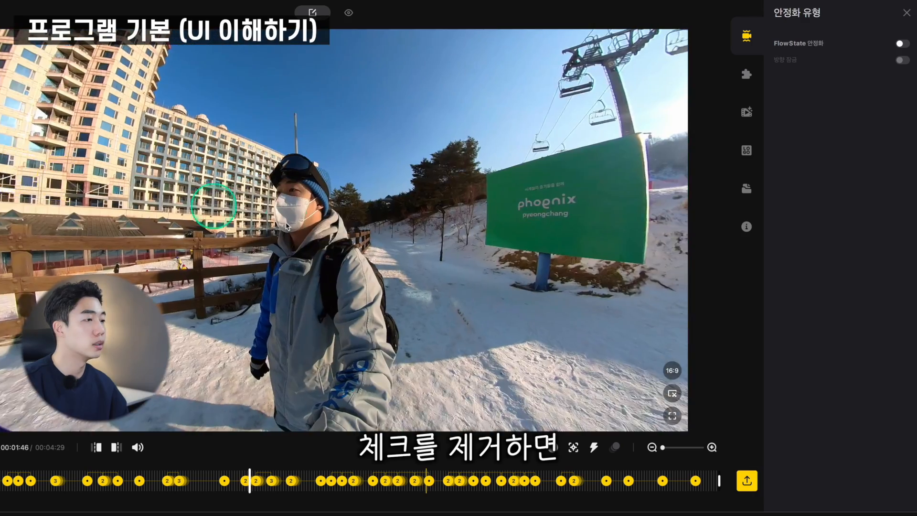
# - Turn FlowState stabilization back on, and switch direction lock (방향 잠금) on and off again
pyautogui.moveTo(361, 231); pyautogui.dragTo(325, 232)
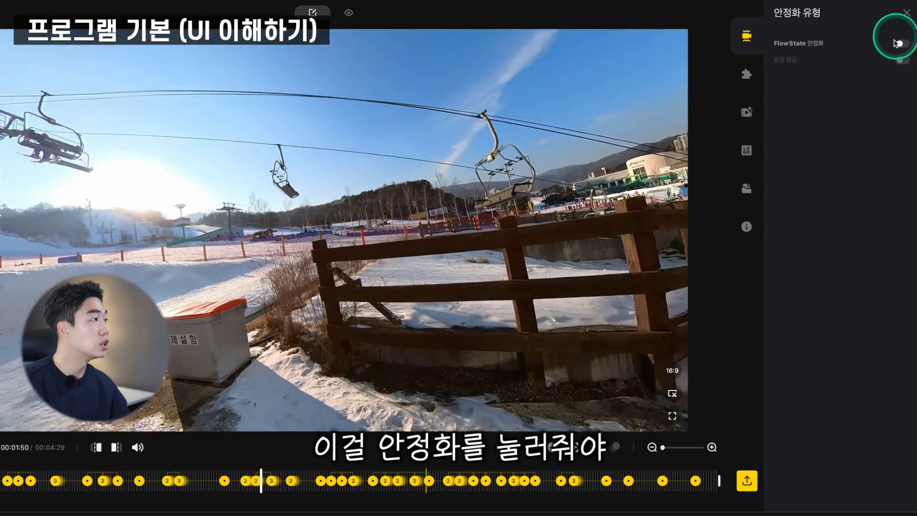
pyautogui.click(898, 44)
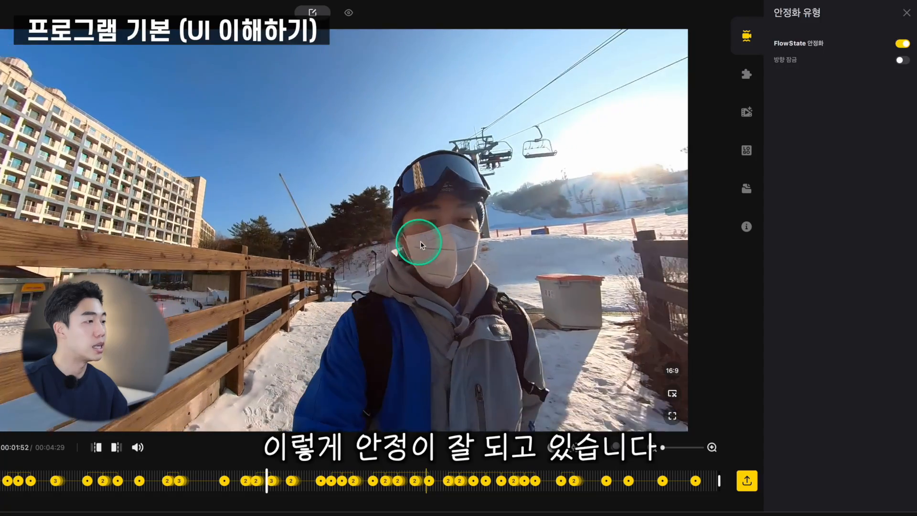
pyautogui.click(902, 61)
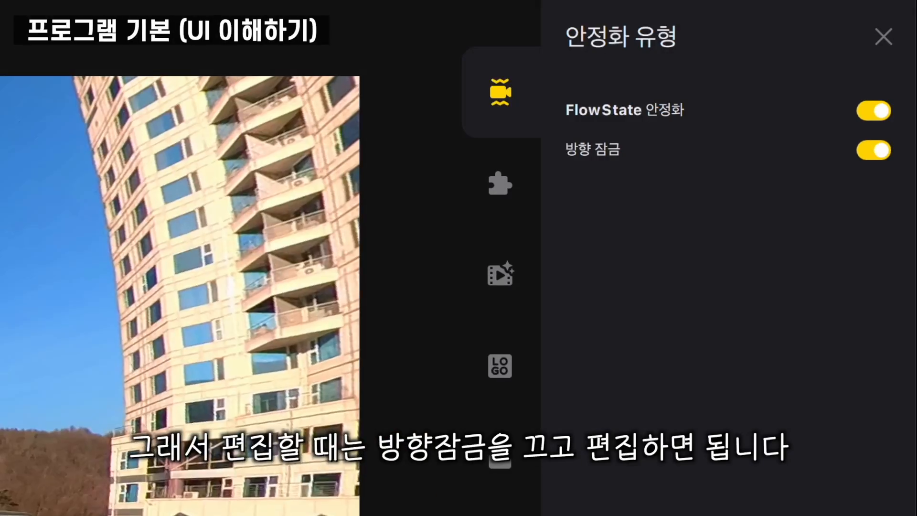
pyautogui.click(872, 152)
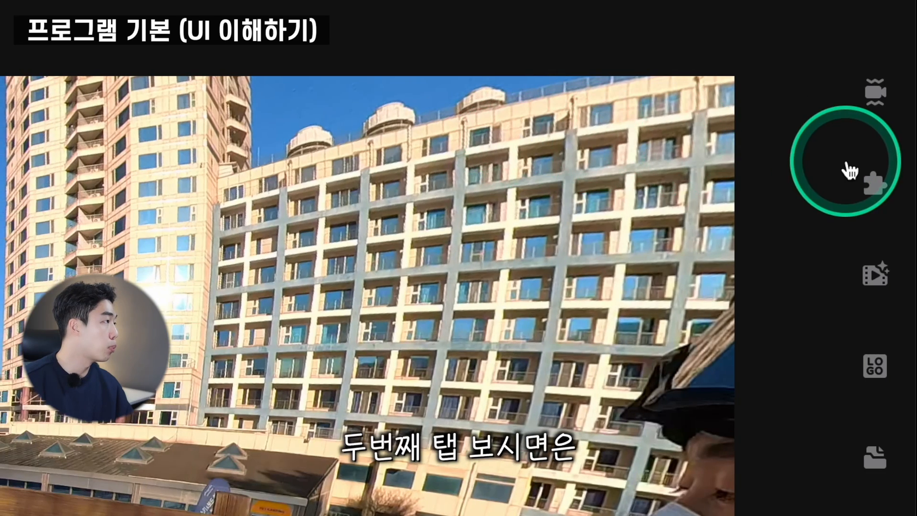
# - Open the stitching settings and try the detachable lens guard, premium lens guard and dive case presets on the clip
pyautogui.click(851, 170)
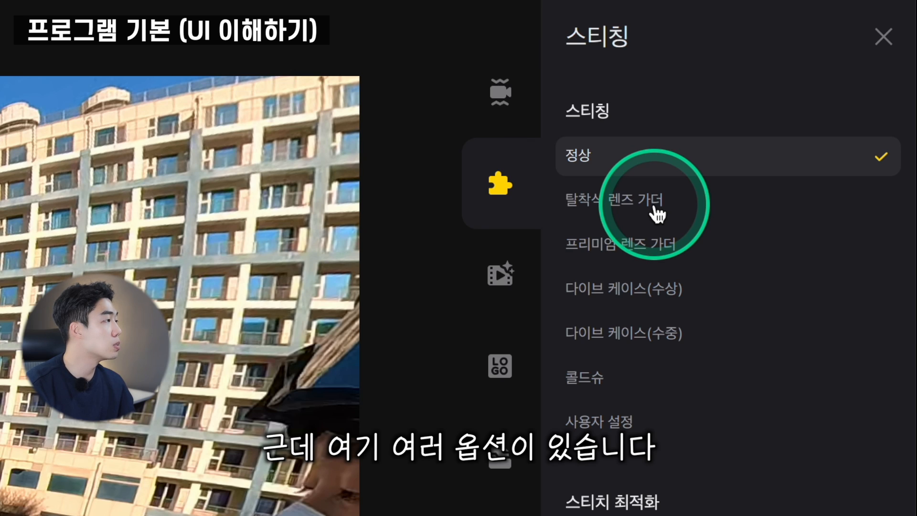
pyautogui.click(615, 212)
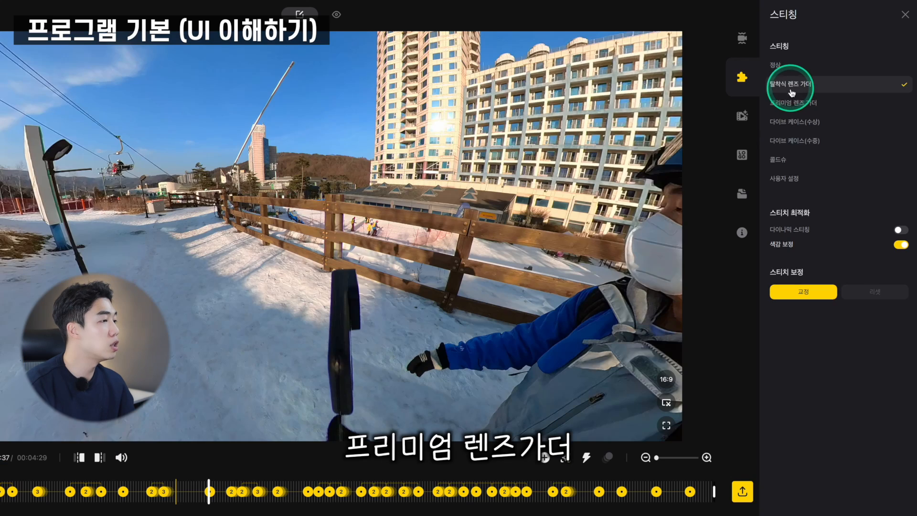
pyautogui.click(794, 103)
pyautogui.click(797, 155)
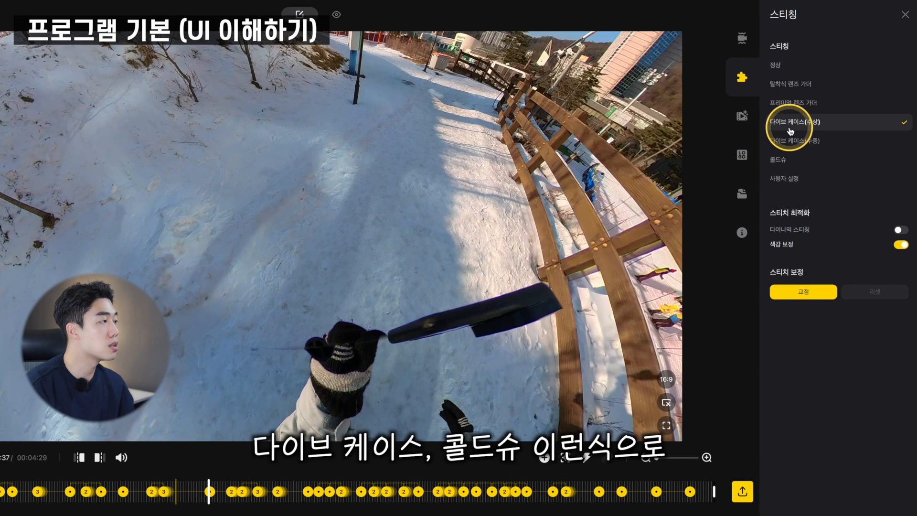
pyautogui.click(794, 142)
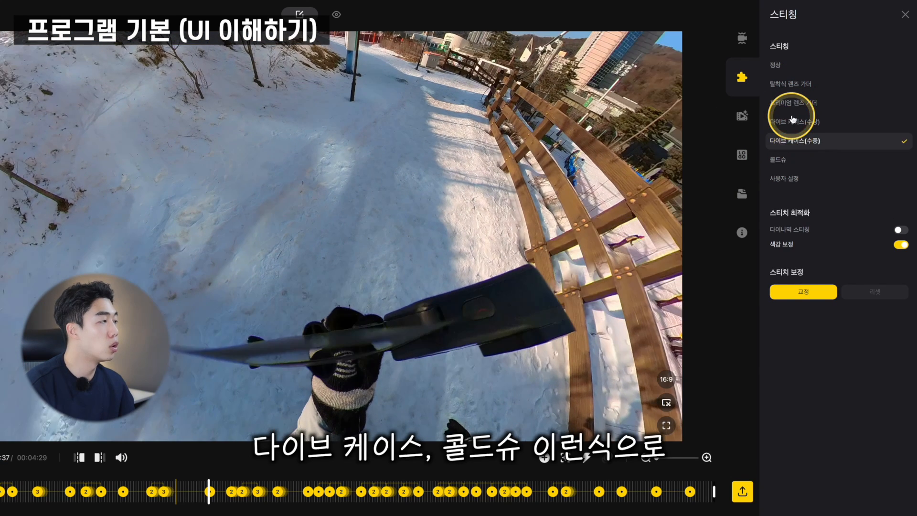
# - Compare the above-water and underwater dive case presets with the premium lens guard, and return stitching to 정상 (normal)
pyautogui.click(793, 122)
pyautogui.click(795, 137)
pyautogui.click(793, 121)
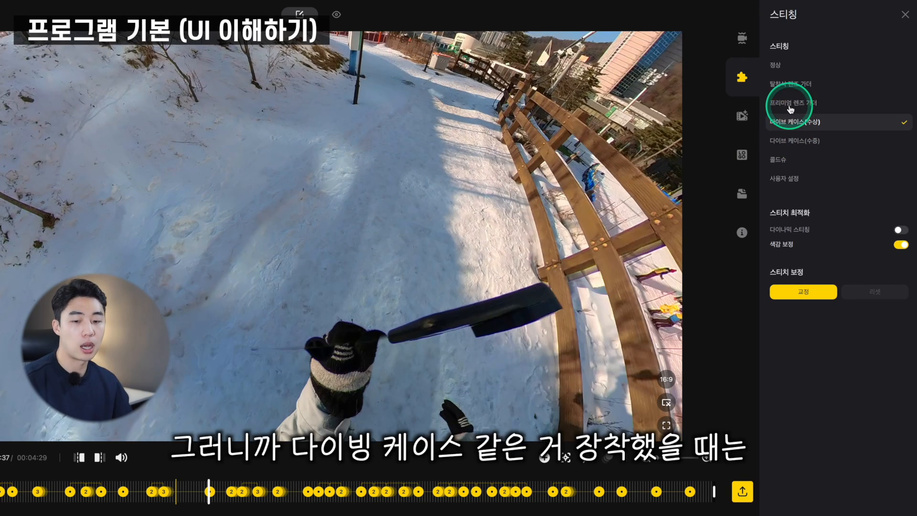
pyautogui.click(791, 104)
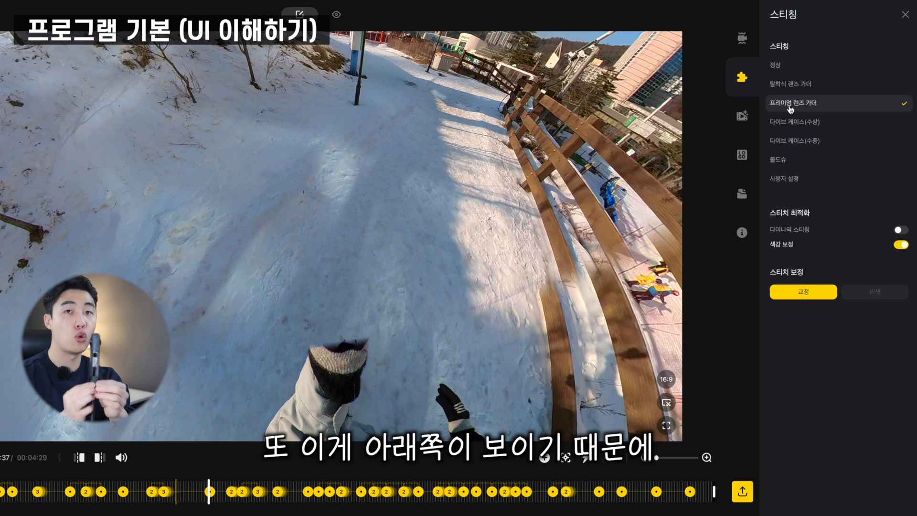
pyautogui.click(787, 122)
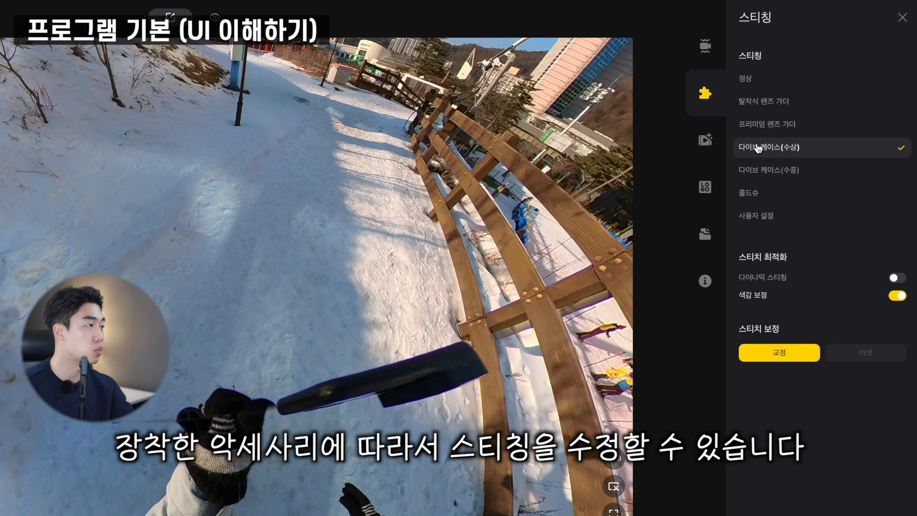
pyautogui.click(755, 80)
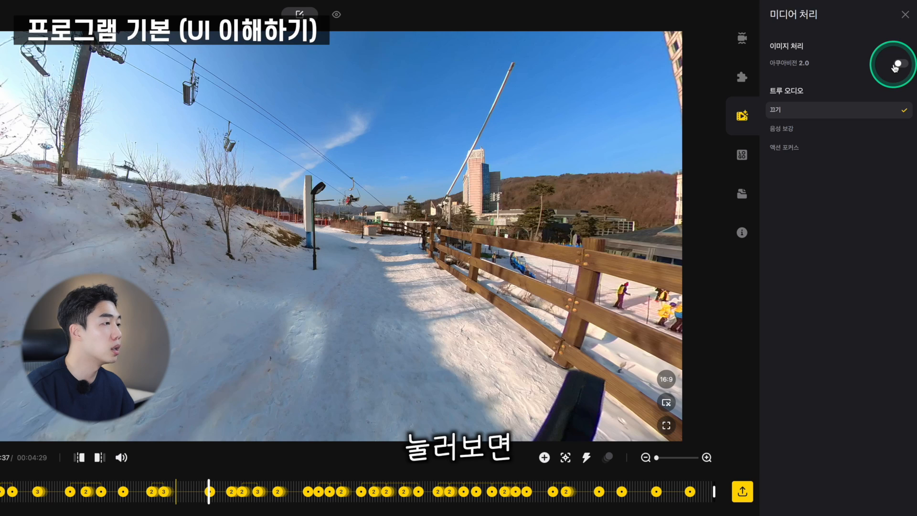
# - Toggle AquaVision 2.0 in the media processing settings and look around the picture to compare the colours
pyautogui.click(898, 65)
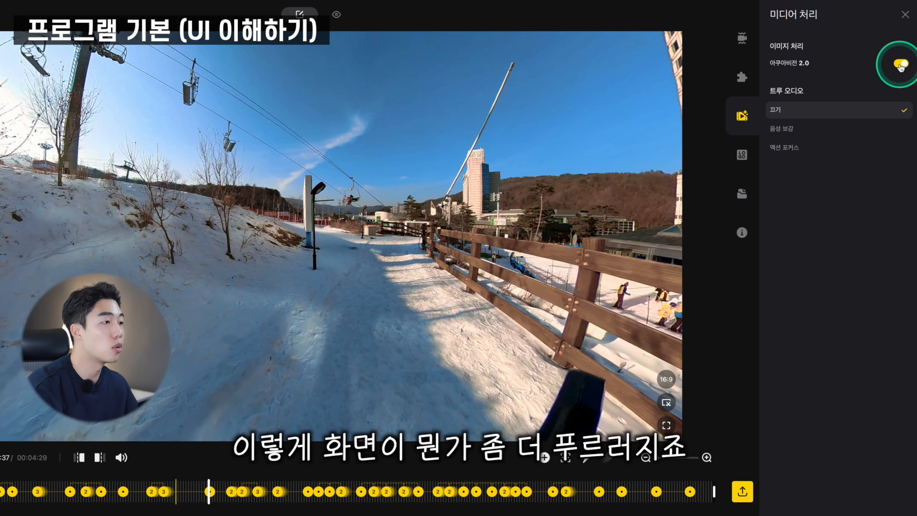
pyautogui.moveTo(331, 150); pyautogui.dragTo(404, 207)
pyautogui.click(901, 65)
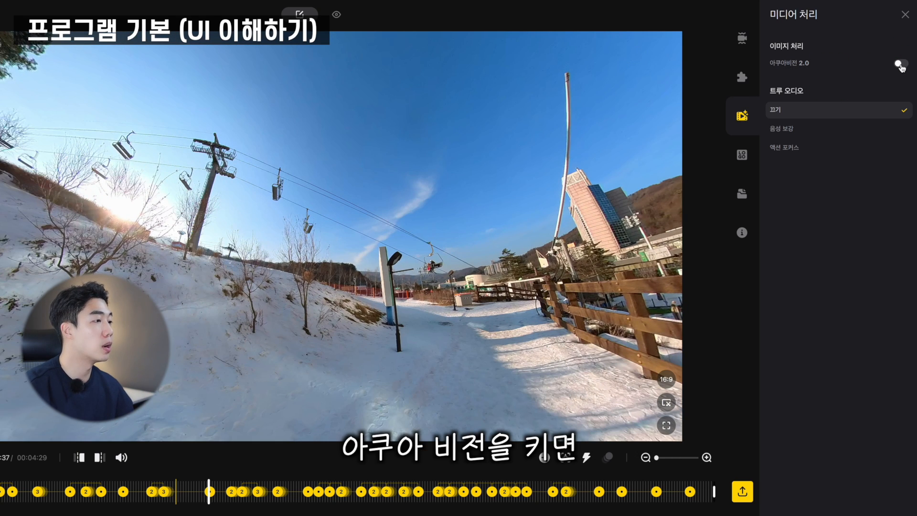
pyautogui.click(901, 65)
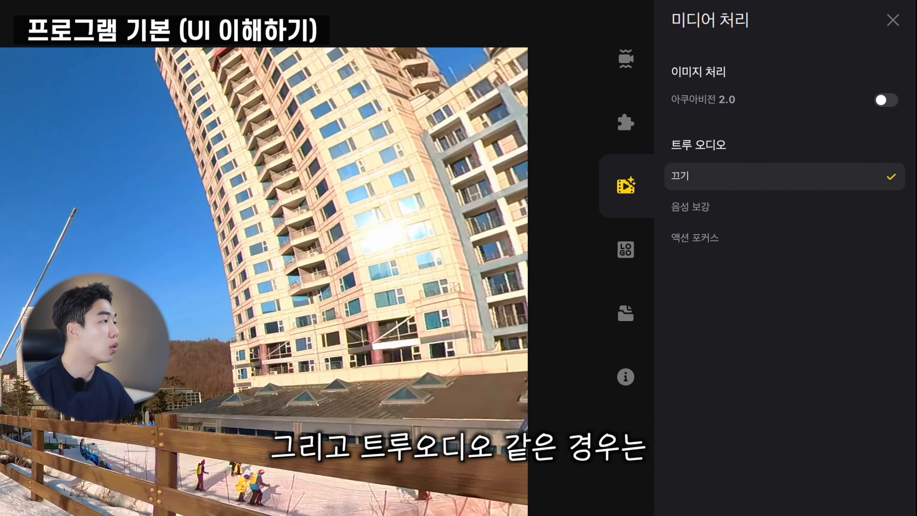
# - Try the True Audio modes action focus (액션 포커스), off (끄기) and voice enhancement (음성 보강) on the clip
pyautogui.click(695, 238)
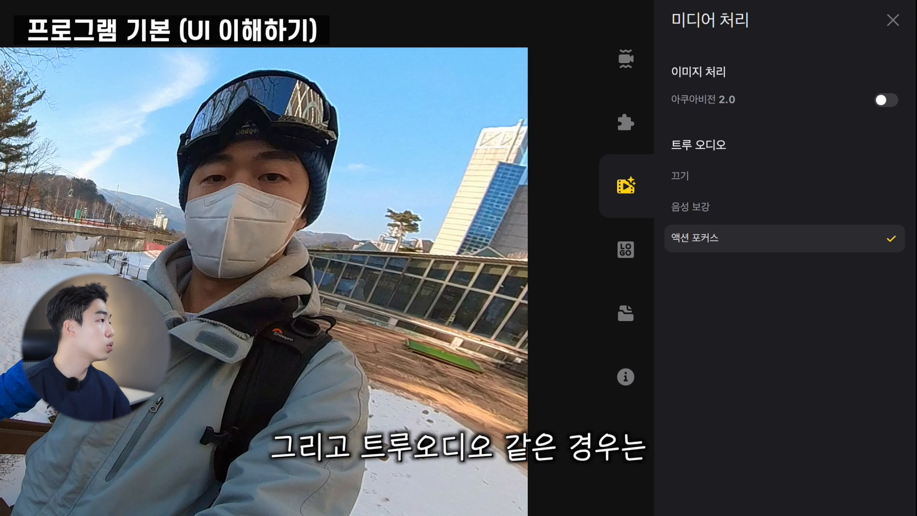
pyautogui.click(699, 185)
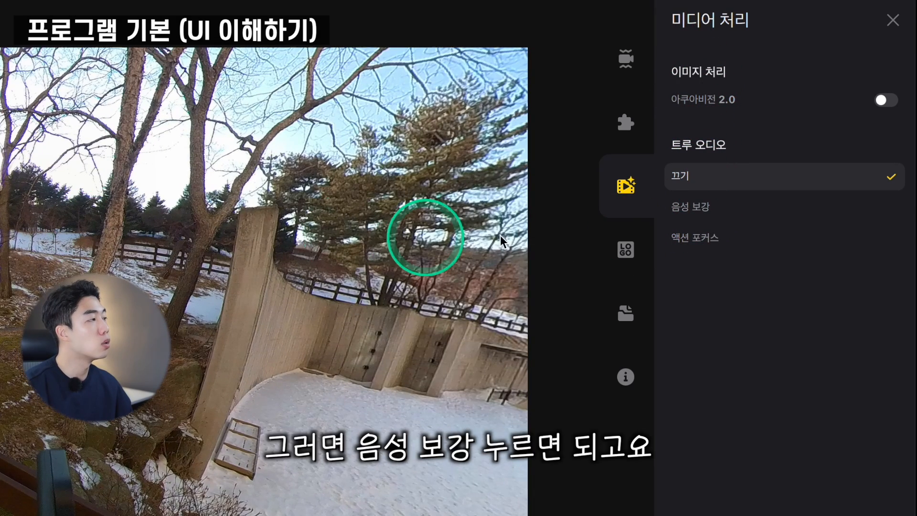
pyautogui.click(714, 212)
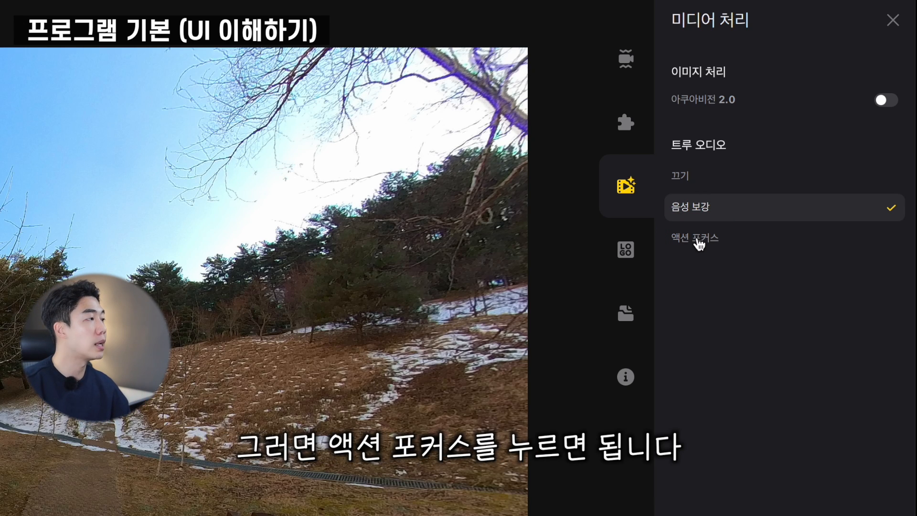
pyautogui.click(699, 244)
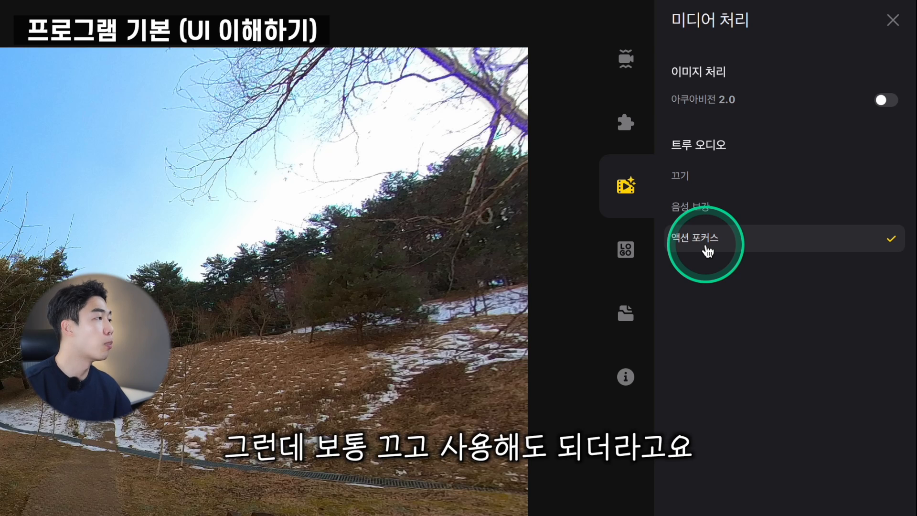
pyautogui.click(702, 196)
# - Apply the 스타일 1 Insta360 logo to the clip and look down at it in the 360 picture
pyautogui.click(626, 249)
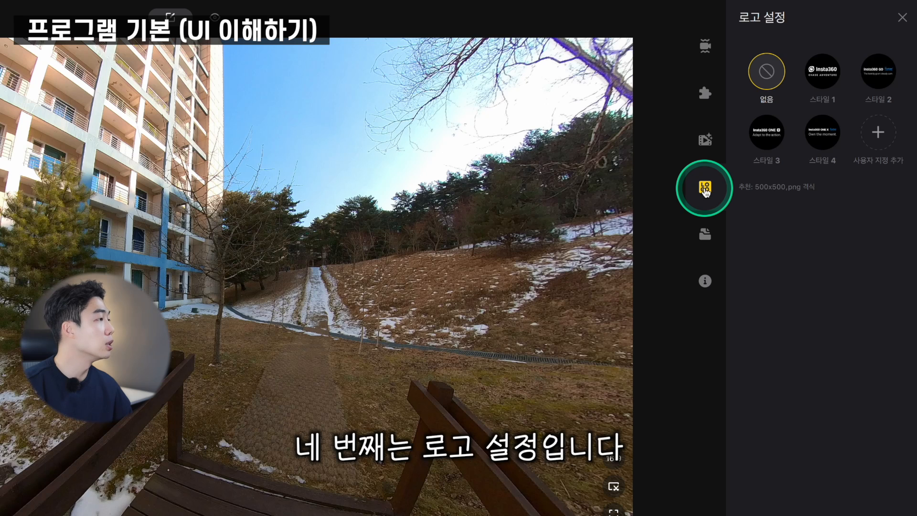
pyautogui.click(819, 75)
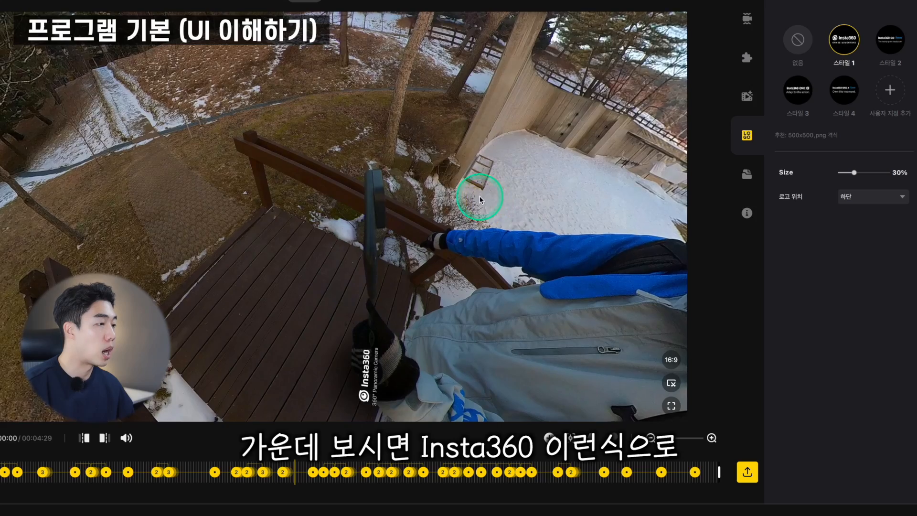
pyautogui.moveTo(387, 264); pyautogui.dragTo(10, 263)
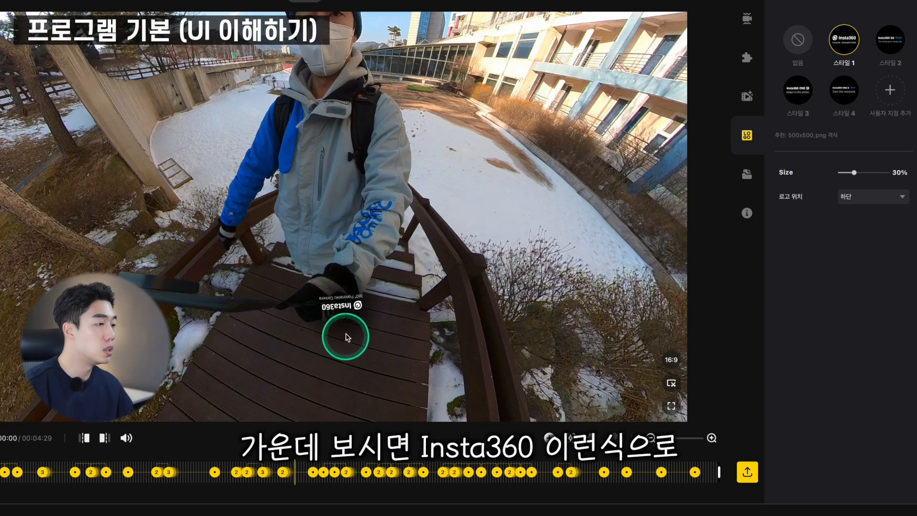
pyautogui.moveTo(228, 426); pyautogui.dragTo(226, 400)
pyautogui.scroll(5, 354, 305)
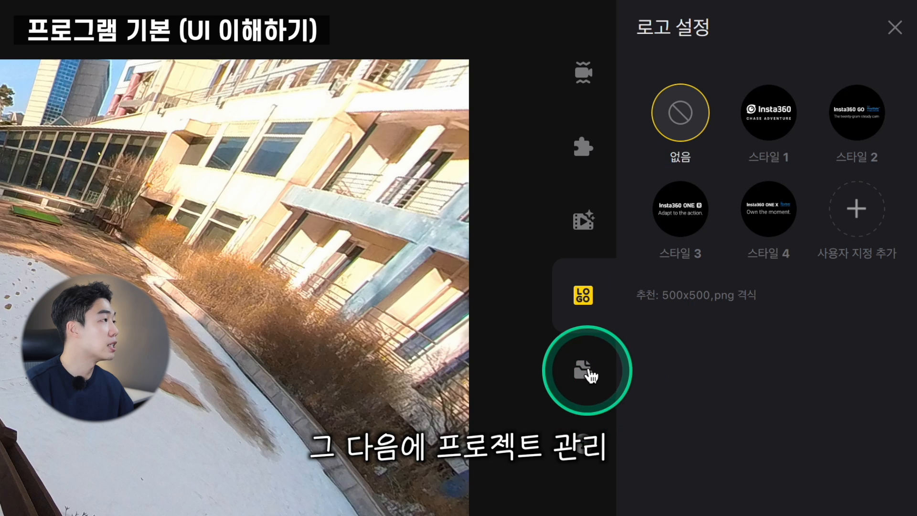
# - Create a new project for the clip in project management and scrub through its fresh timeline
pyautogui.click(750, 176)
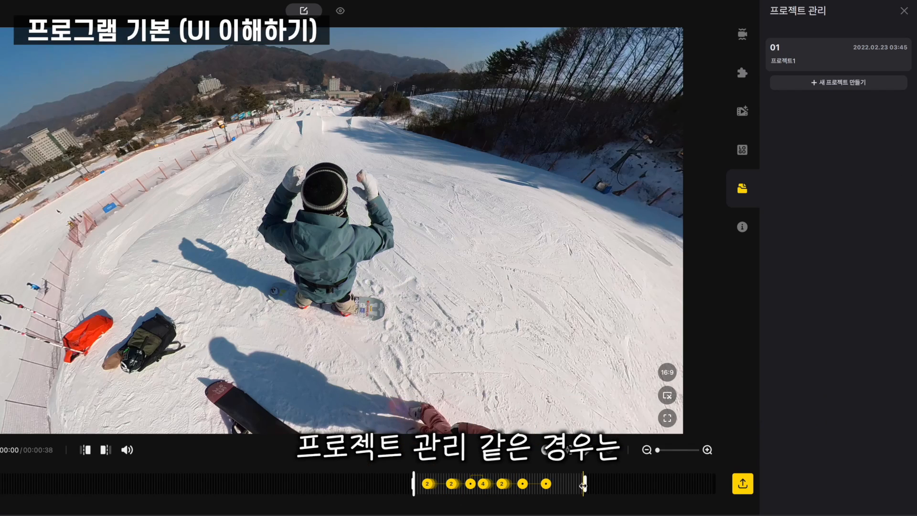
pyautogui.click(825, 83)
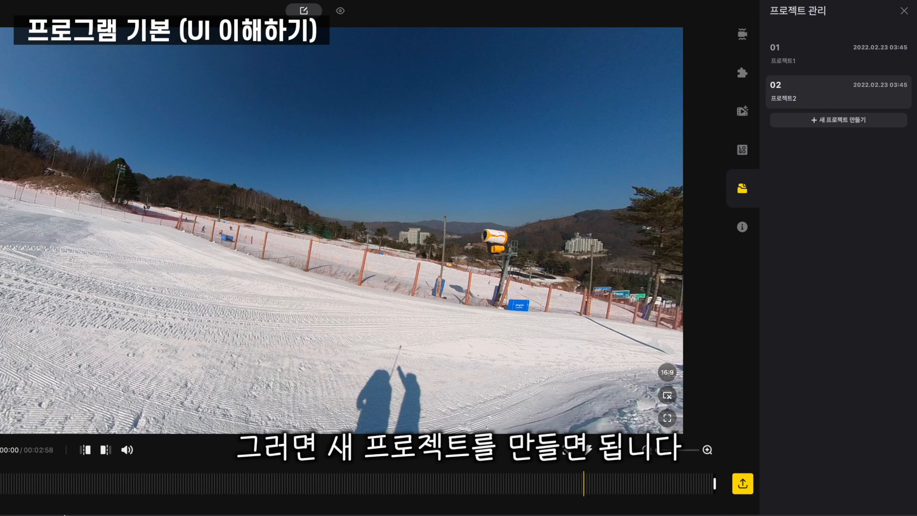
pyautogui.click(22, 483)
pyautogui.click(96, 483)
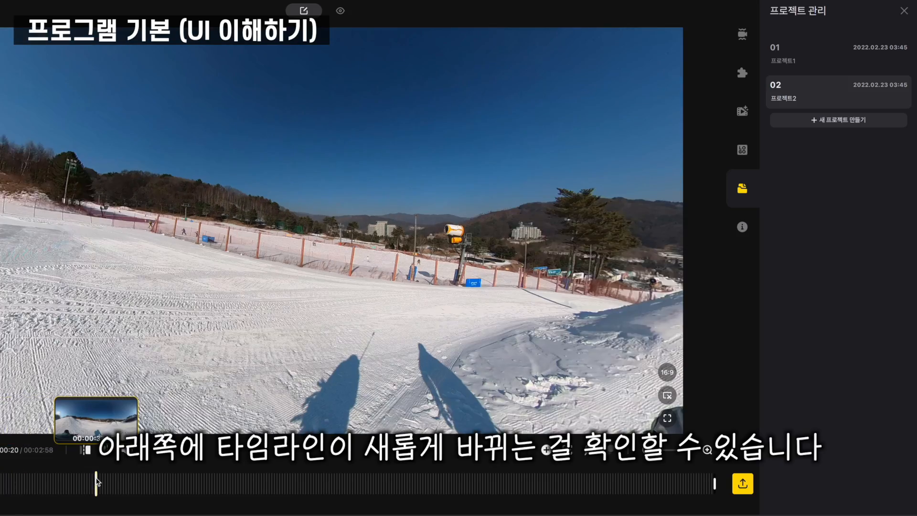
pyautogui.click(164, 483)
pyautogui.click(271, 484)
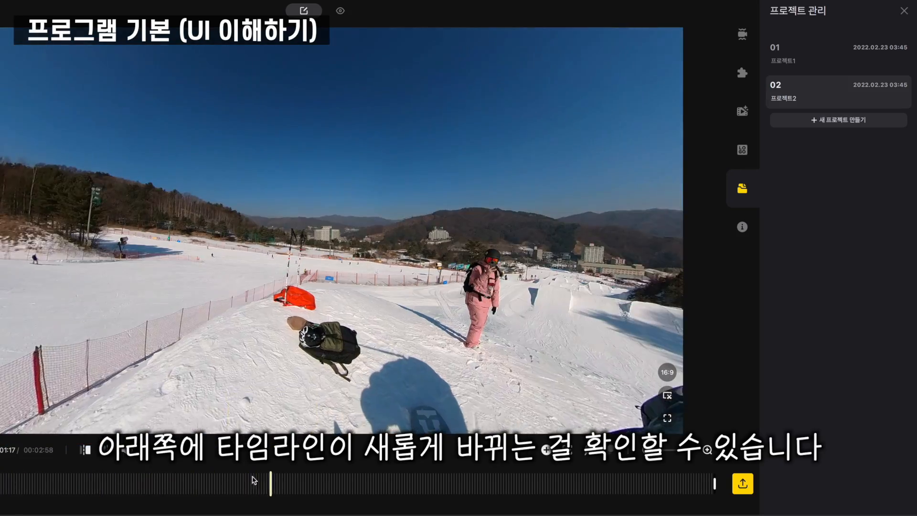
pyautogui.click(154, 483)
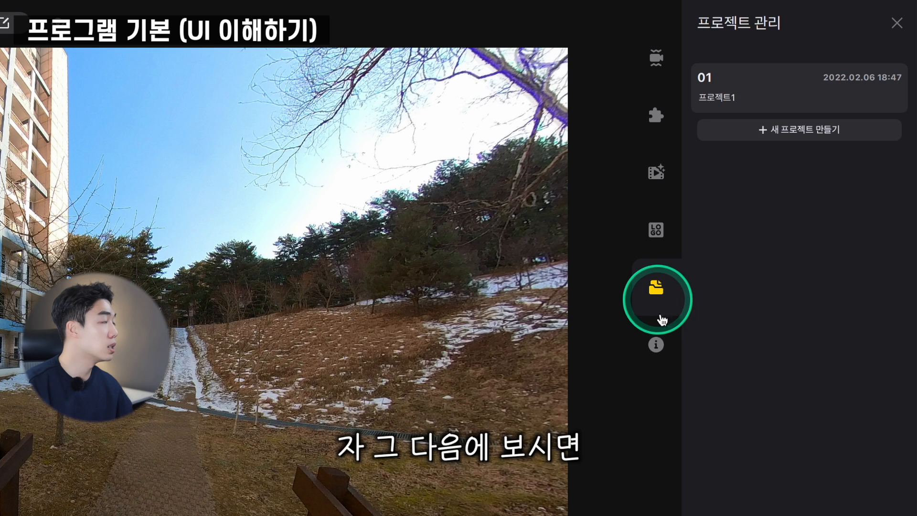
# - View the clip's file properties and close the settings panel
pyautogui.click(665, 356)
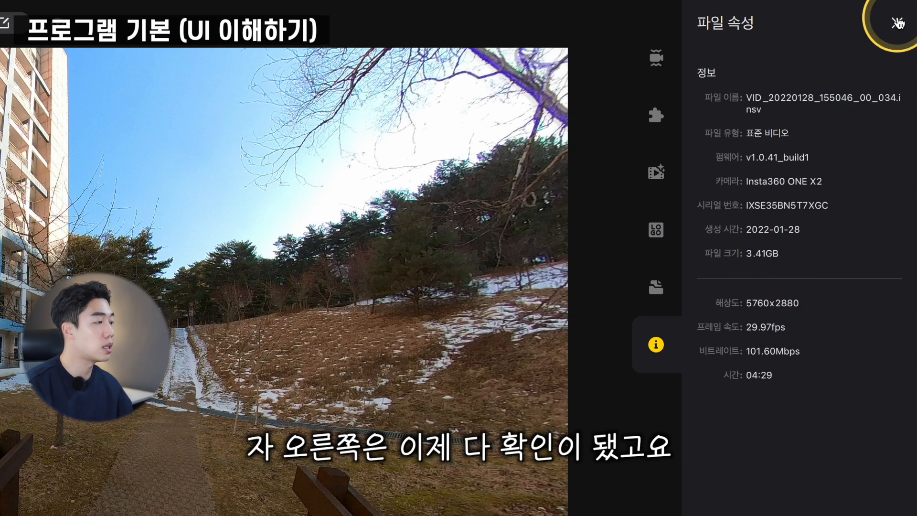
pyautogui.click(897, 23)
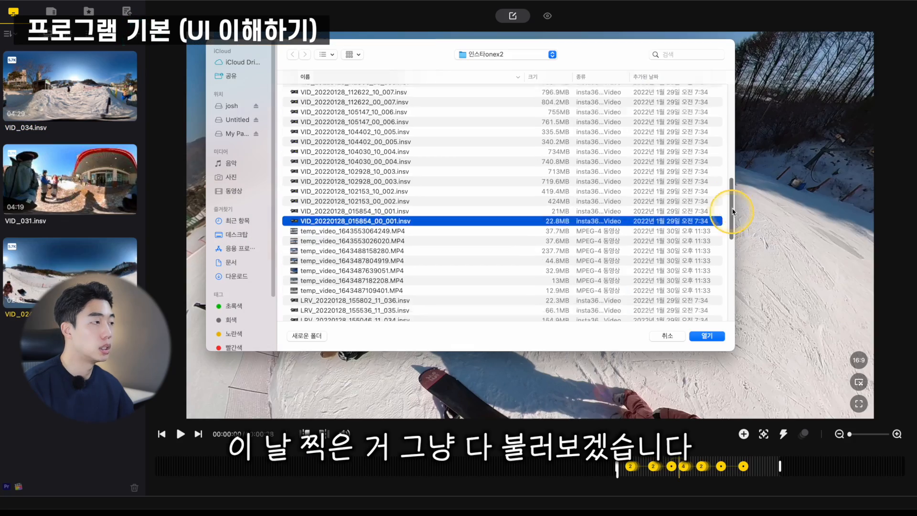
# - Import all the VID files from VID_20220128_015854_00_001.insv through VID_20220128_155802_10_036.insv
pyautogui.moveTo(733, 212); pyautogui.dragTo(727, 86)
pyautogui.keyDown('shift'); pyautogui.click(594, 94); pyautogui.keyUp('shift')
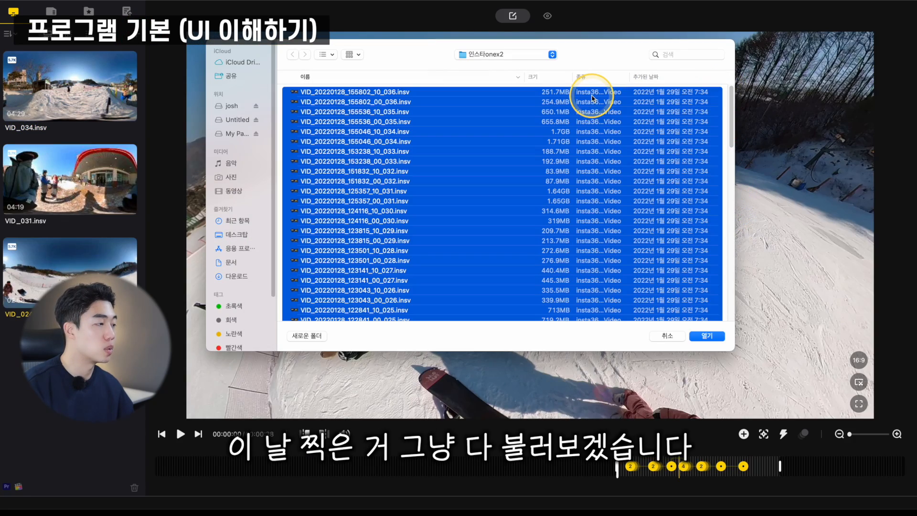
pyautogui.click(706, 335)
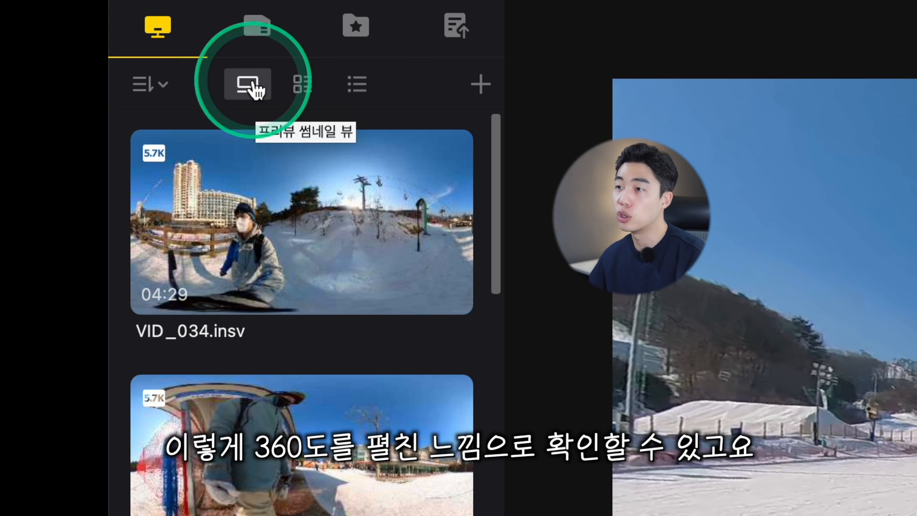
# - Compare the media library's simple thumbnail view and list view, and return to the preview thumbnail view
pyautogui.click(303, 90)
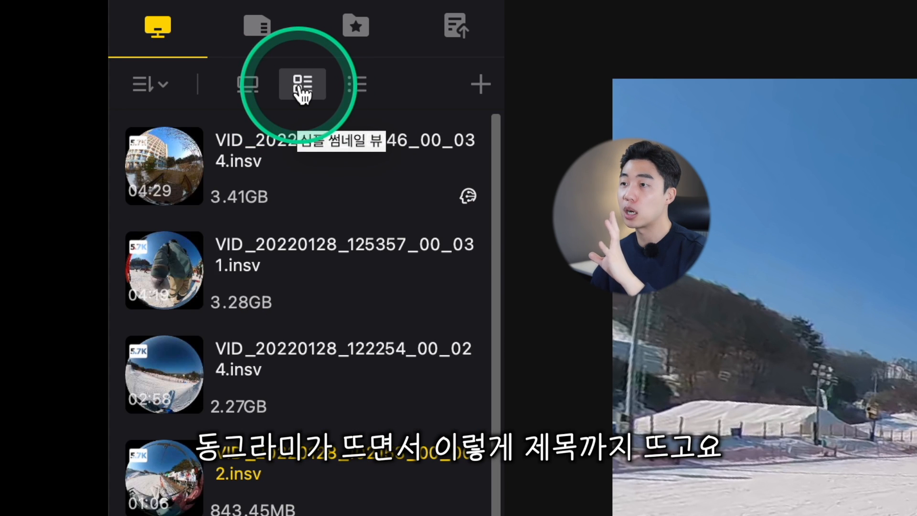
pyautogui.click(356, 86)
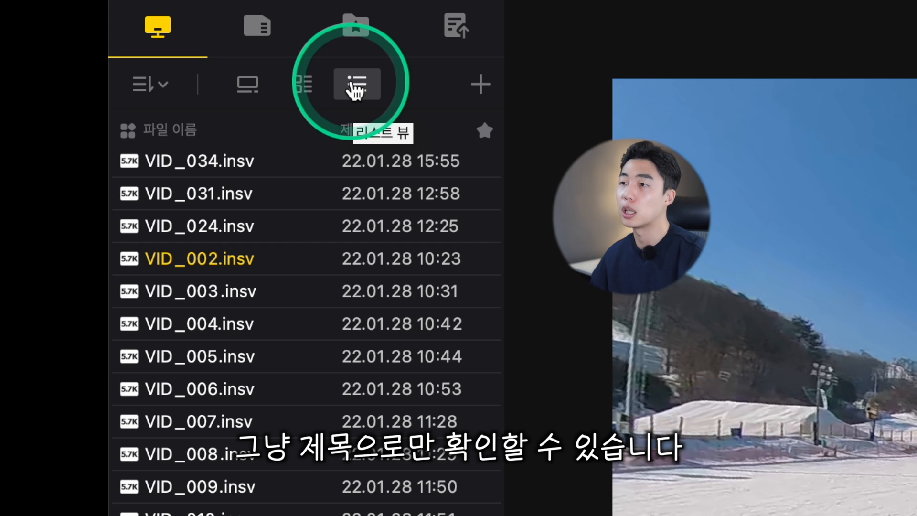
pyautogui.click(258, 93)
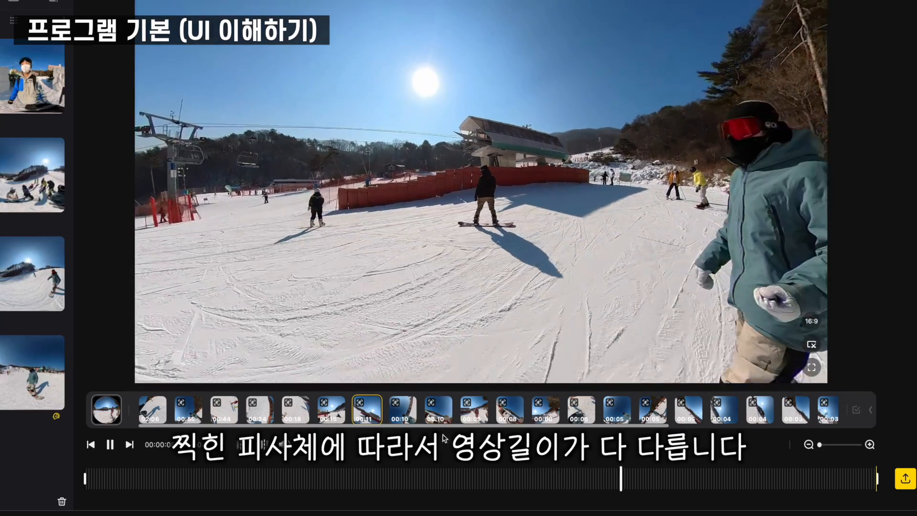
# - Preview the 00:06 segment and the first 00:04 segment in the clip strip above the timeline
pyautogui.click(581, 410)
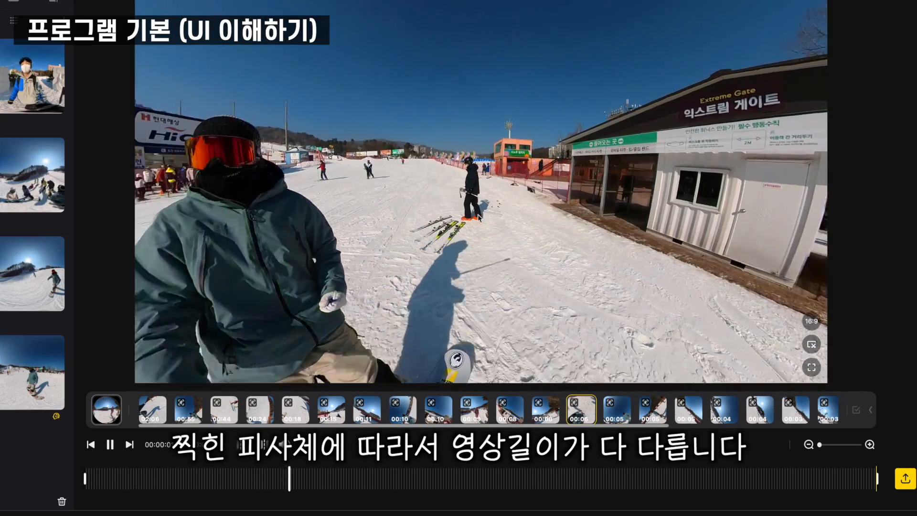
pyautogui.click(735, 415)
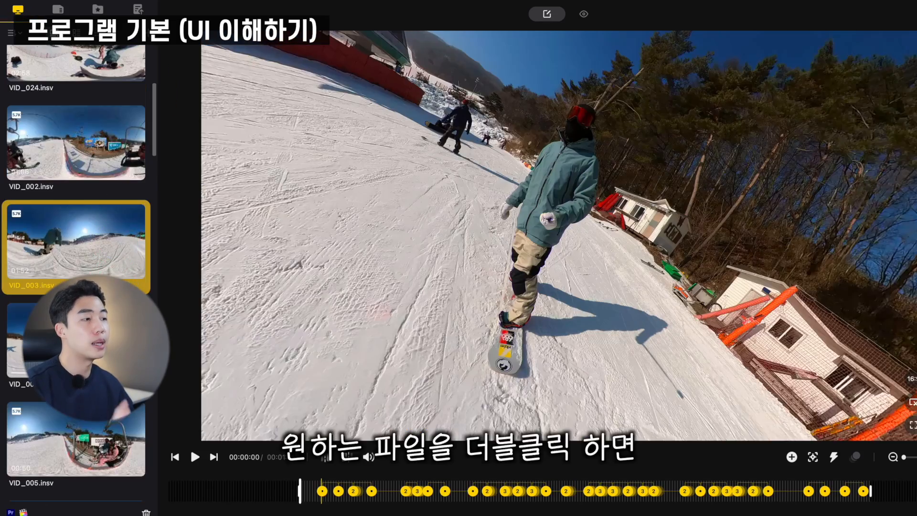
# - Open the VID_003.insv clip in the editor and play part of its keyframed timeline
pyautogui.doubleClick(101, 246)
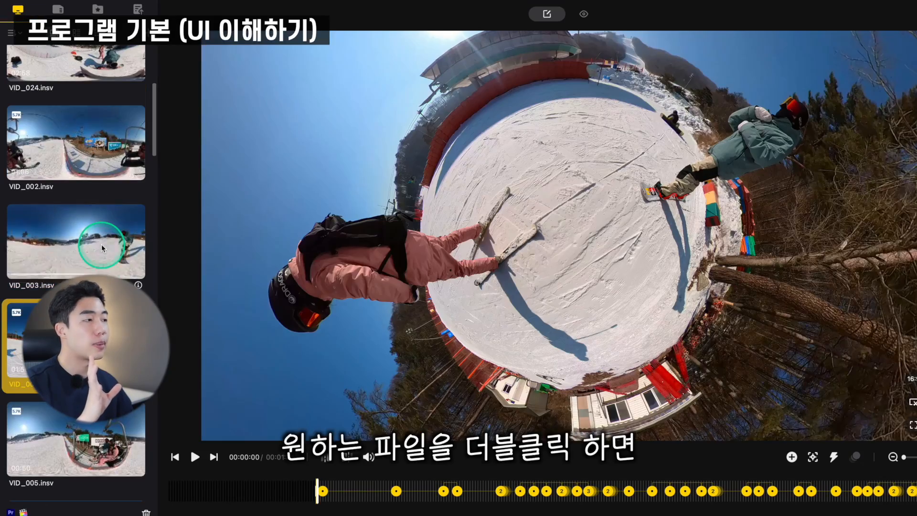
pyautogui.doubleClick(99, 224)
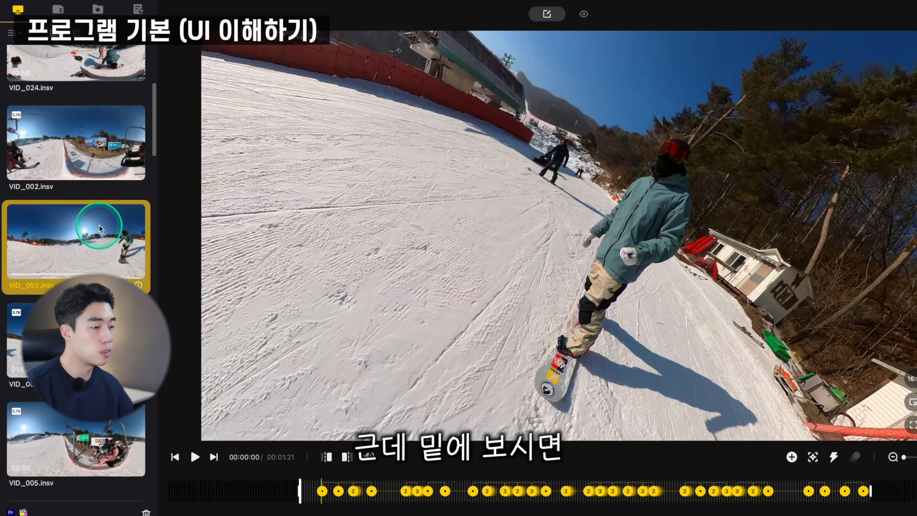
pyautogui.click(330, 482)
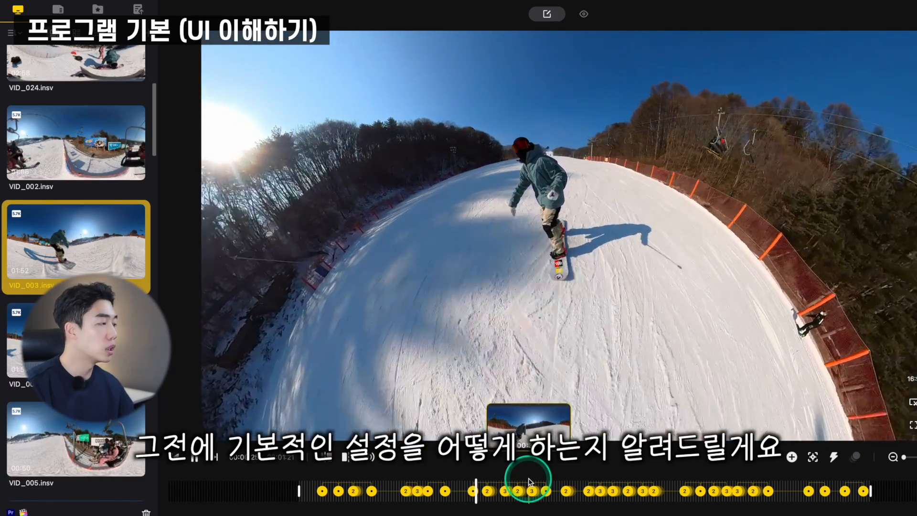
pyautogui.press('space')
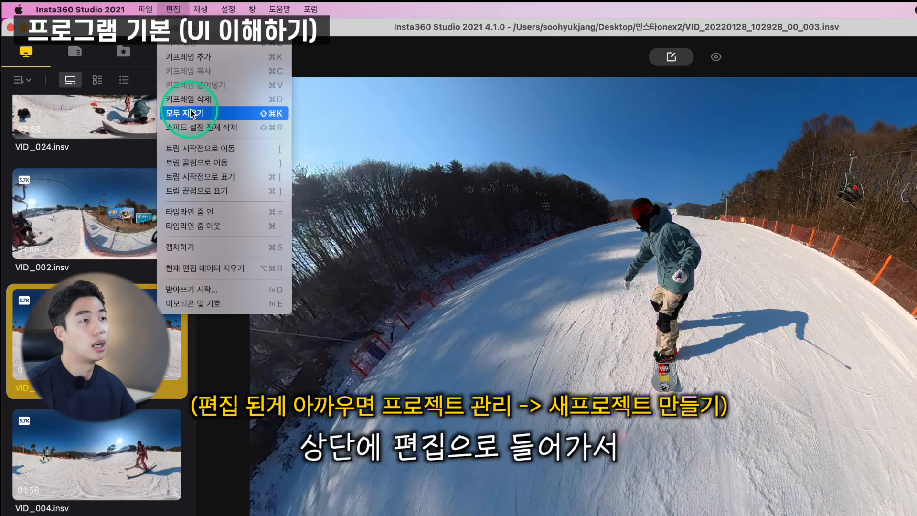
# - Delete all keyframes and all speed settings from the VID_003 clip
pyautogui.click(173, 9)
pyautogui.click(173, 9)
pyautogui.click(191, 114)
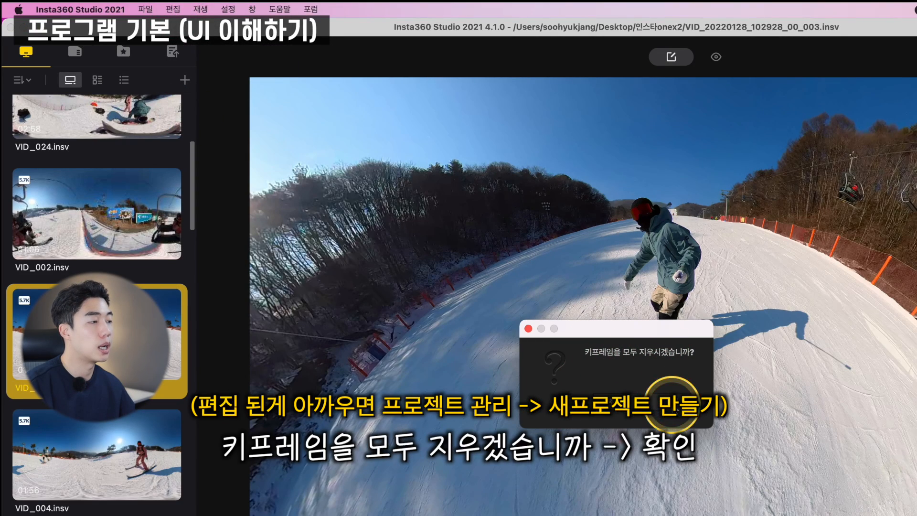
pyautogui.click(666, 404)
pyautogui.click(173, 9)
pyautogui.click(195, 127)
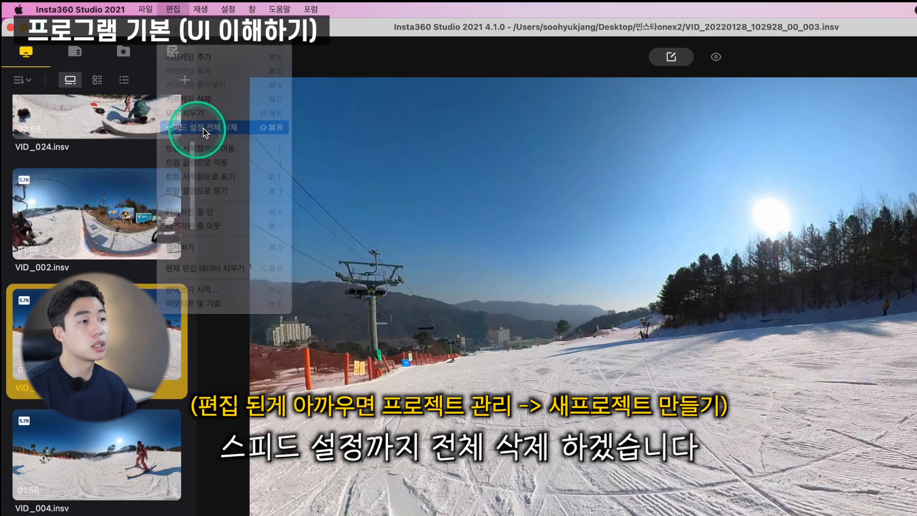
# - Find where the riding begins and ends, and trim the clip's start to 00:00:17 and its end to 00:01:24 on the playhead
pyautogui.click(160, 460)
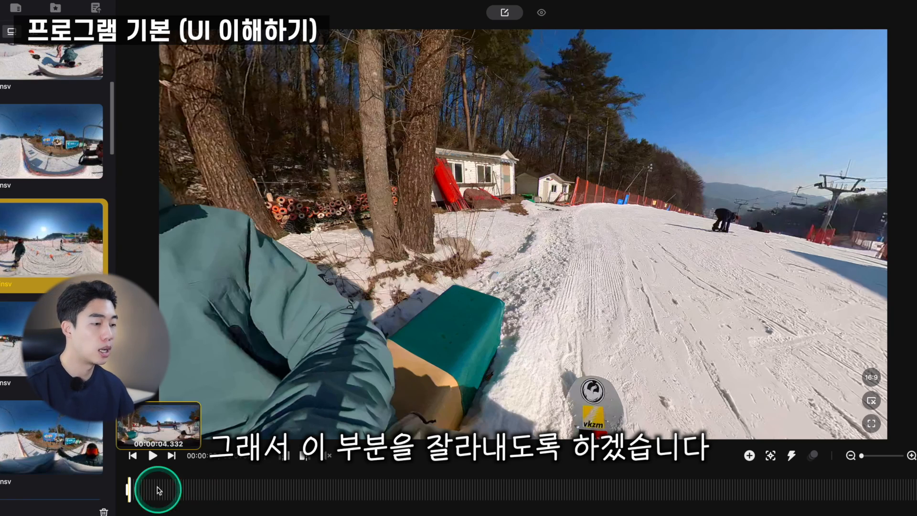
pyautogui.click(194, 487)
pyautogui.click(219, 481)
pyautogui.press('space')
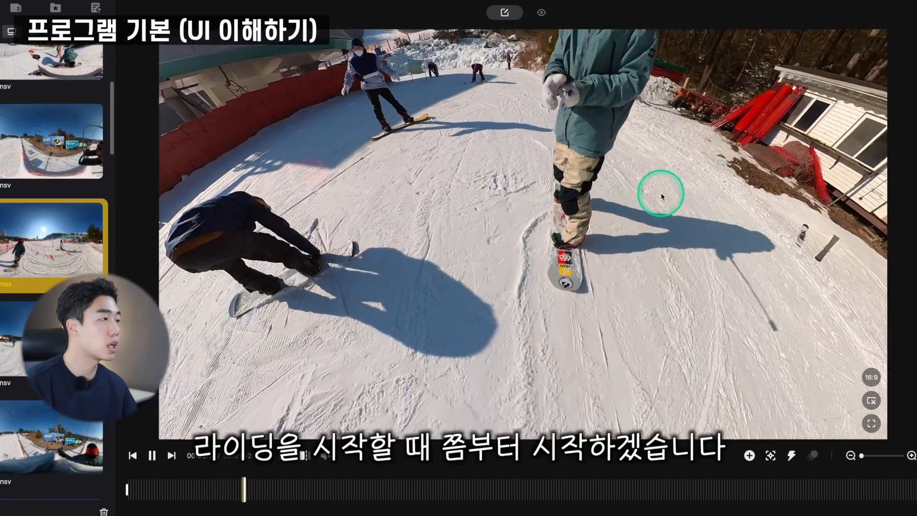
pyautogui.press('space')
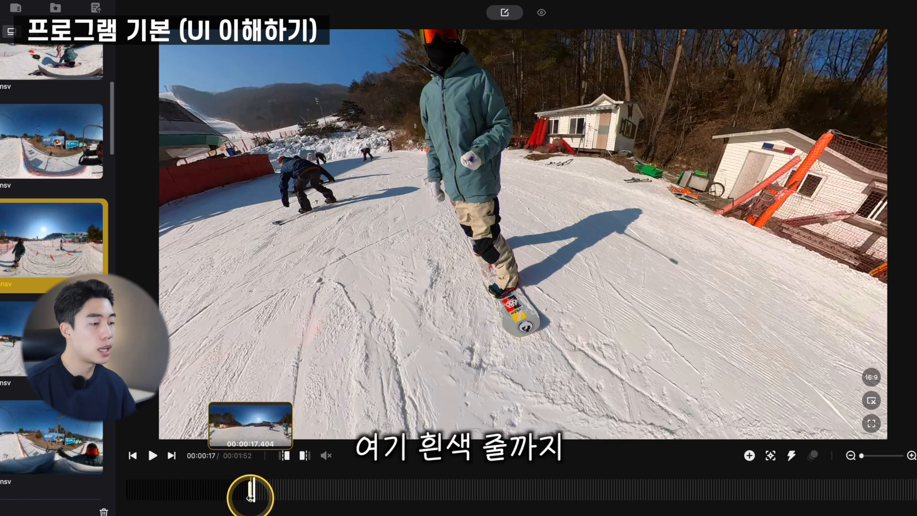
pyautogui.click(250, 493)
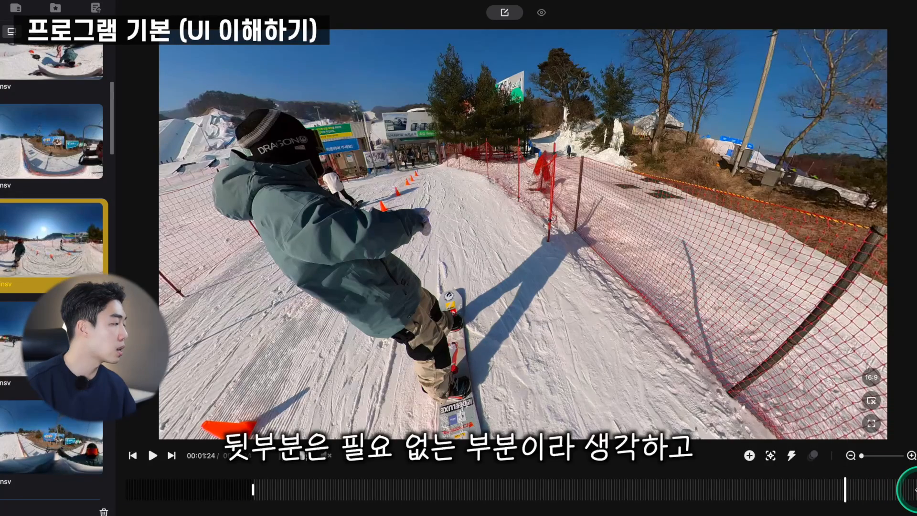
pyautogui.moveTo(916, 491); pyautogui.dragTo(845, 492)
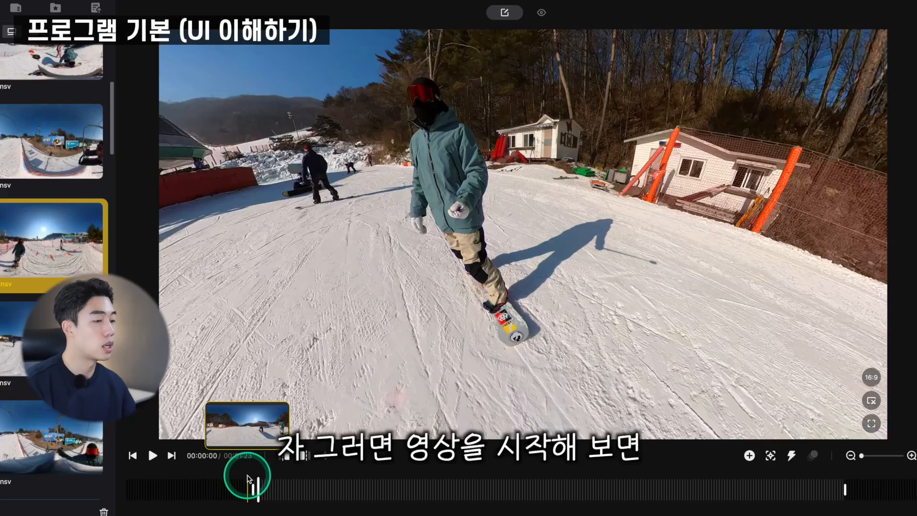
# - Play the clip from its trimmed start and again just before its trimmed end
pyautogui.click(248, 476)
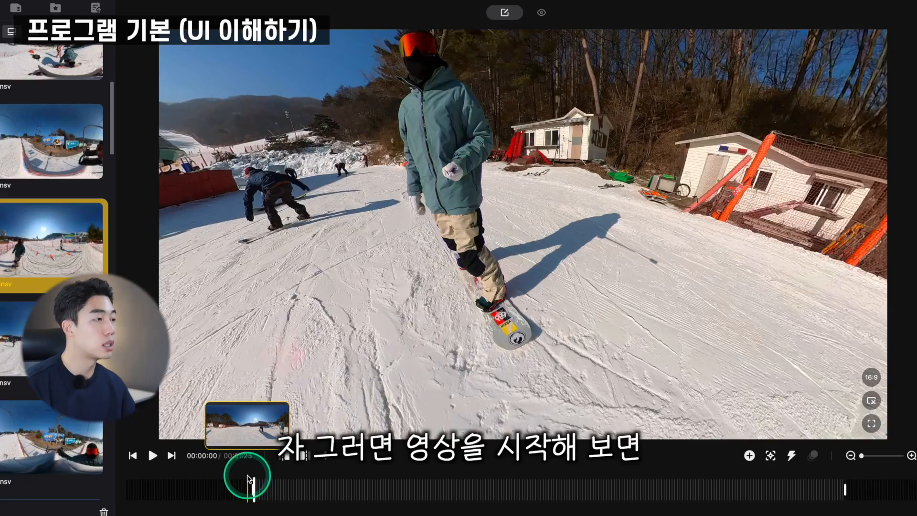
pyautogui.press('space')
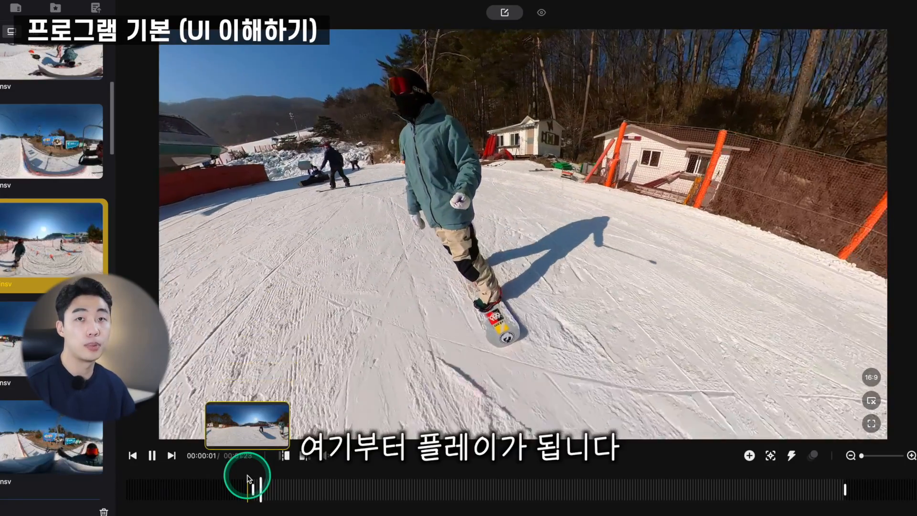
pyautogui.press('space')
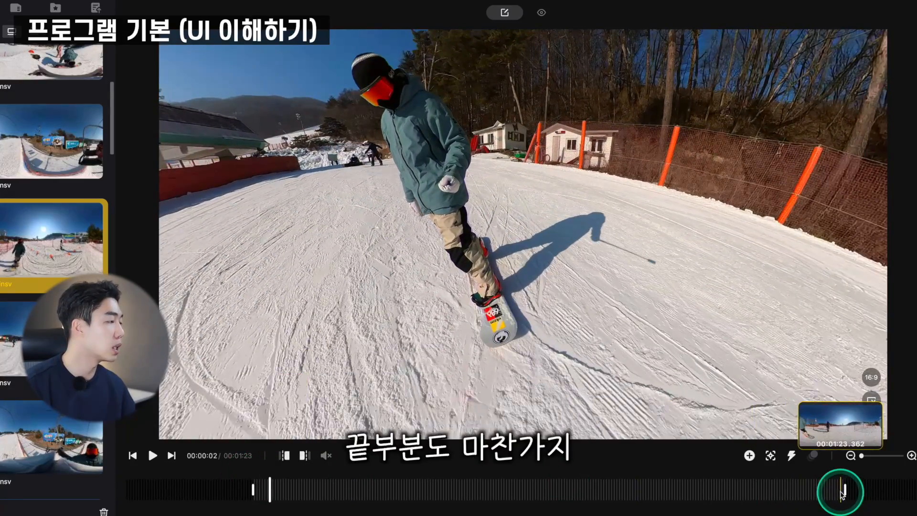
pyautogui.click(841, 493)
pyautogui.press('space')
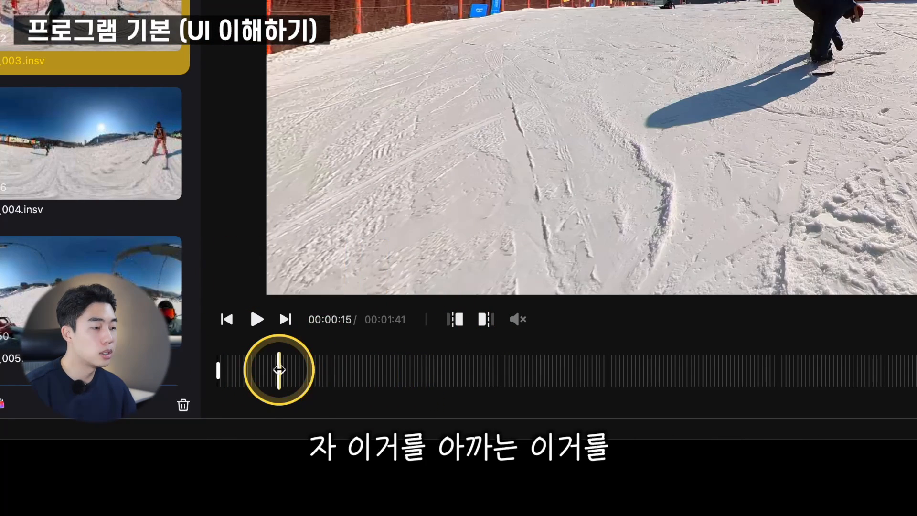
# - Move the playhead to 00:00:17 and mark that frame as the clip's trim start
pyautogui.moveTo(277, 371); pyautogui.dragTo(352, 371)
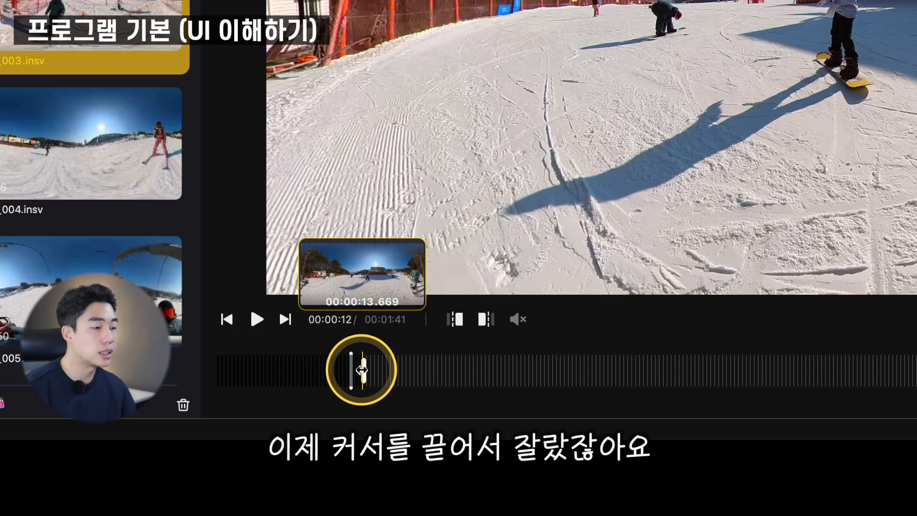
pyautogui.click(363, 373)
pyautogui.moveTo(282, 375); pyautogui.dragTo(407, 370)
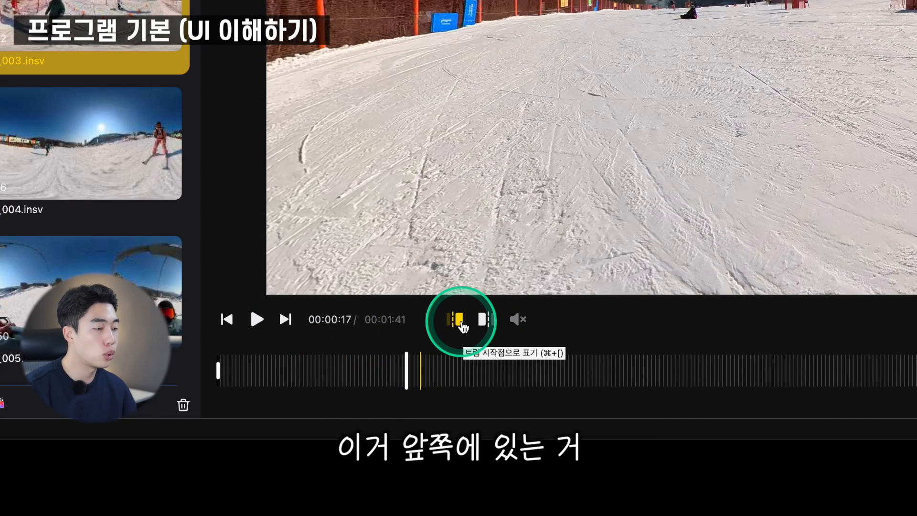
pyautogui.click(462, 324)
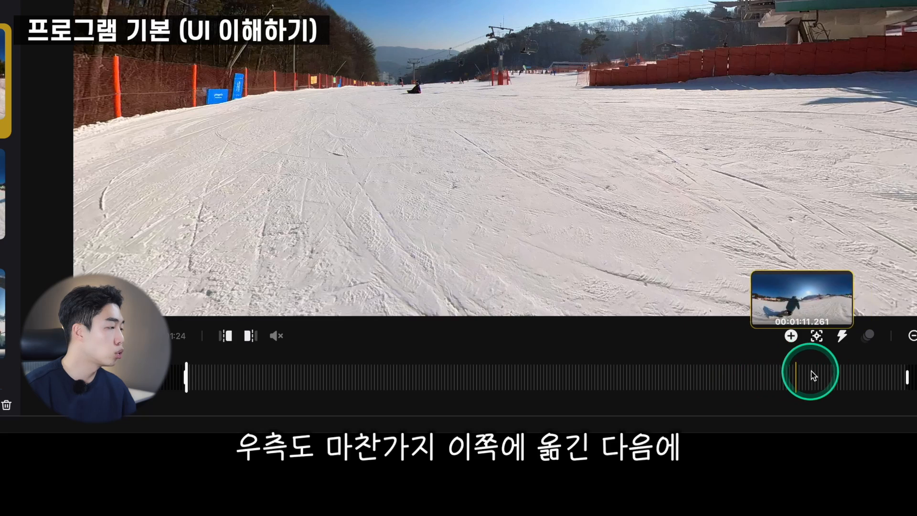
# - Mark the trim end at a frame shortly before the clip's current end, and mute the playback volume
pyautogui.click(815, 375)
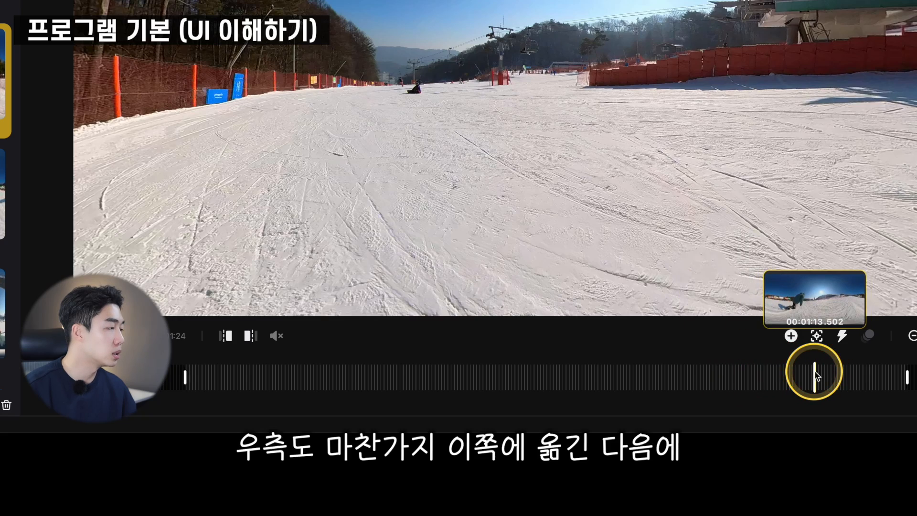
pyautogui.moveTo(816, 375); pyautogui.dragTo(866, 373)
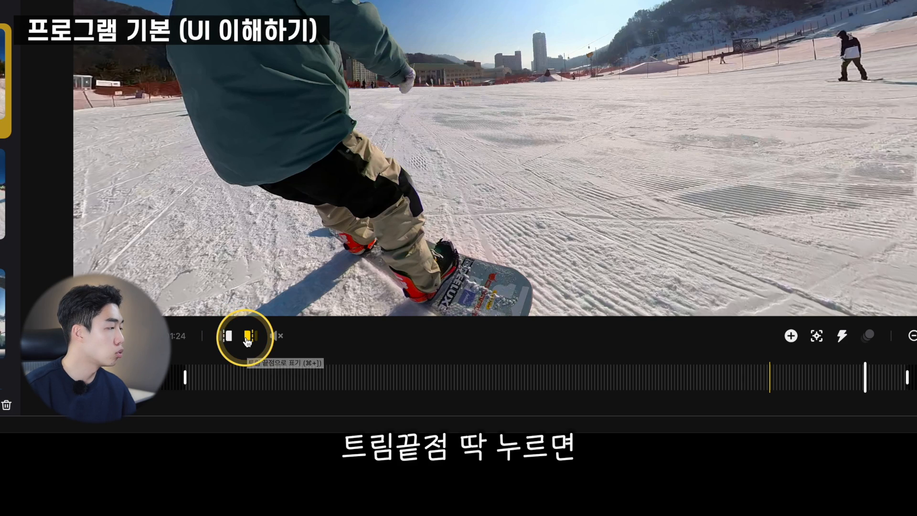
pyautogui.click(248, 340)
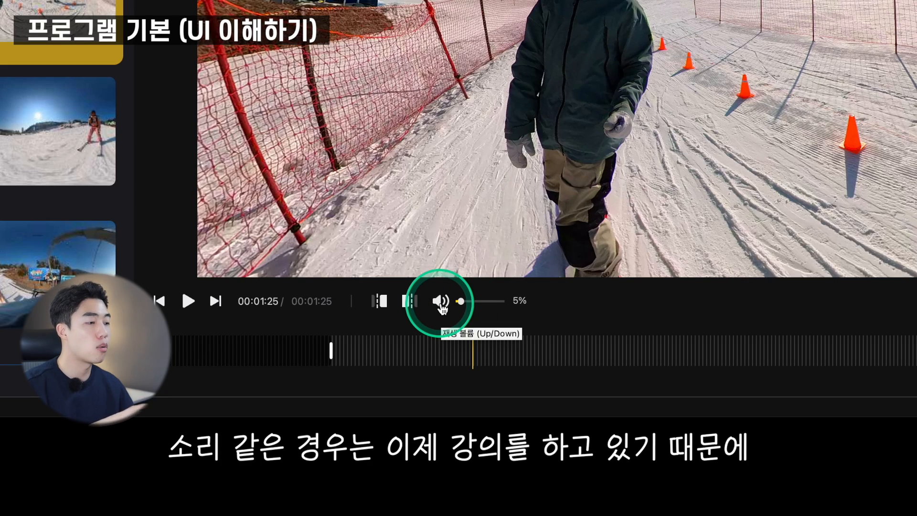
pyautogui.click(441, 303)
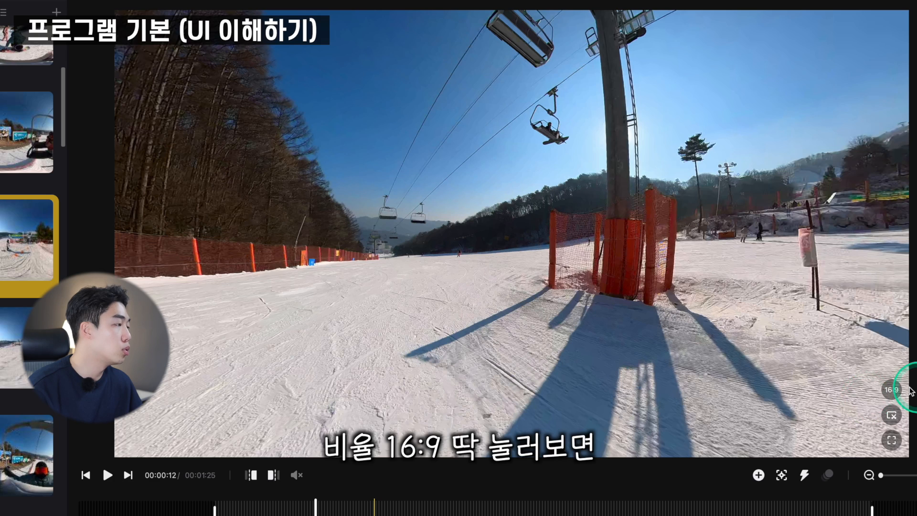
# - Try the 1:1 and 9:16 aspect ratios and turn the 360 view round to the snowboarder
pyautogui.click(806, 134)
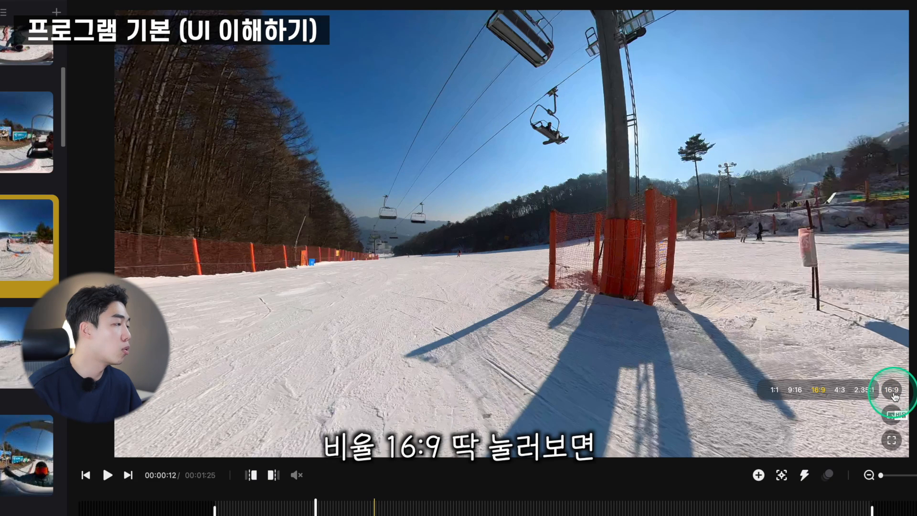
pyautogui.click(776, 395)
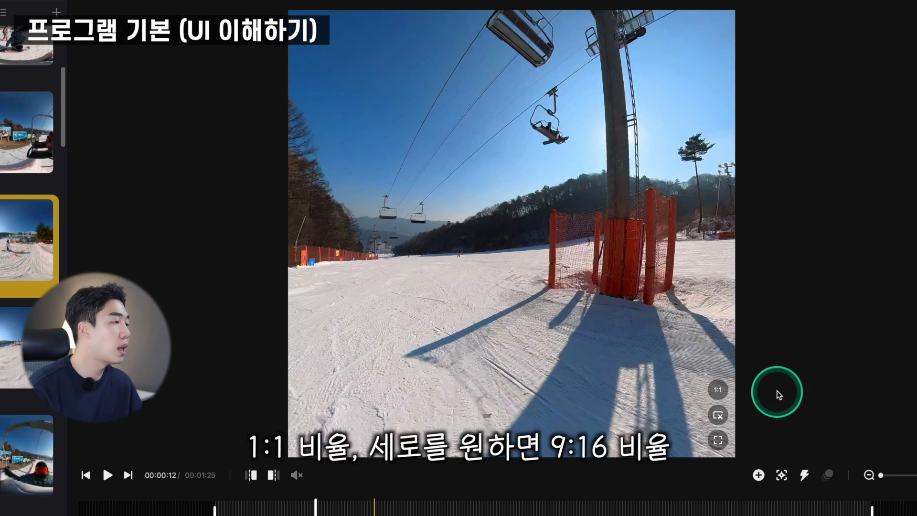
pyautogui.click(715, 389)
pyautogui.click(621, 389)
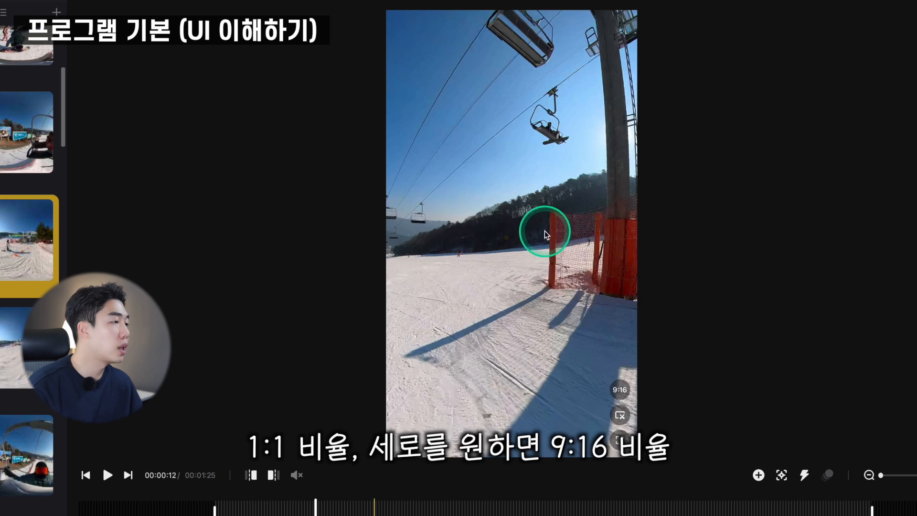
pyautogui.moveTo(546, 231); pyautogui.dragTo(469, 239)
# - Try the 4:3 and 2.35:1 aspect ratios and return the preview to 16:9
pyautogui.click(588, 387)
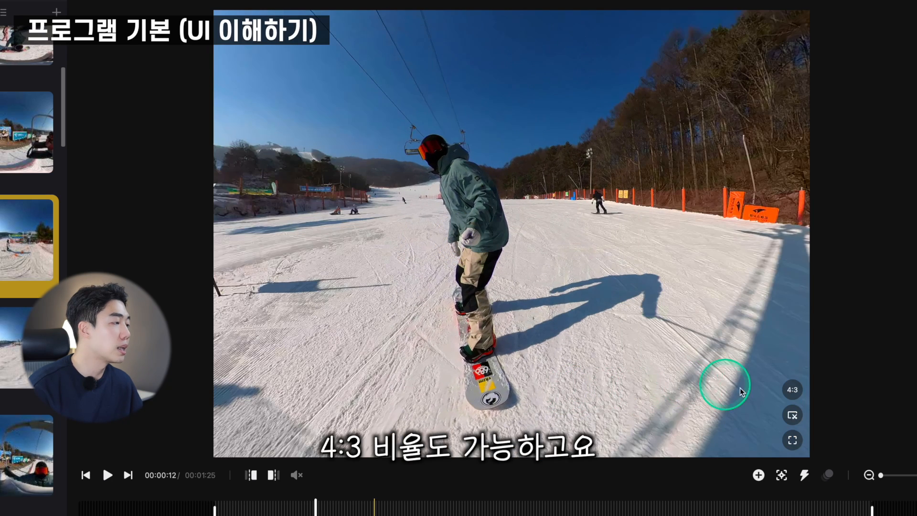
pyautogui.click(793, 389)
pyautogui.click(789, 389)
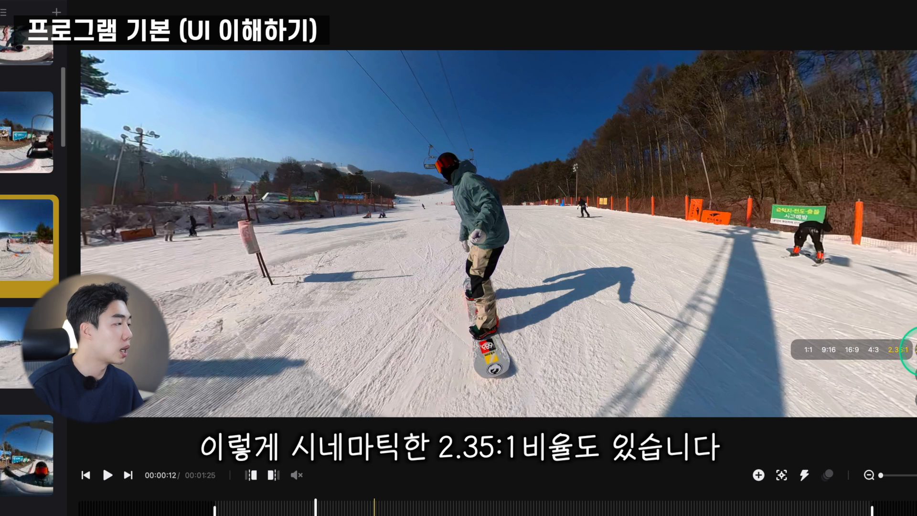
pyautogui.click(852, 349)
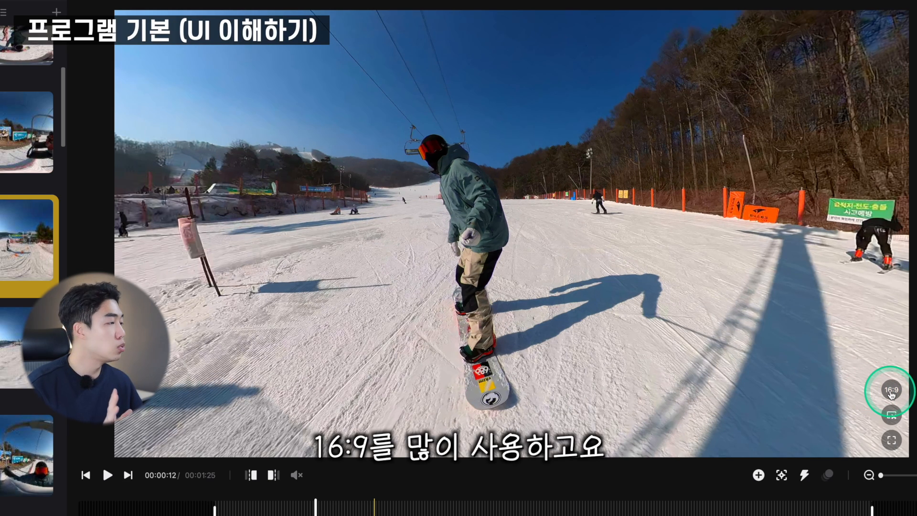
pyautogui.click(891, 389)
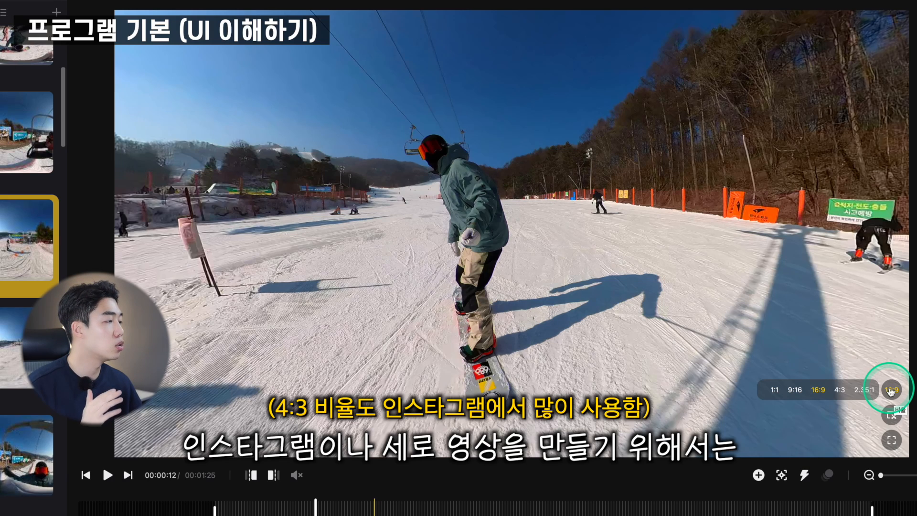
pyautogui.click(795, 389)
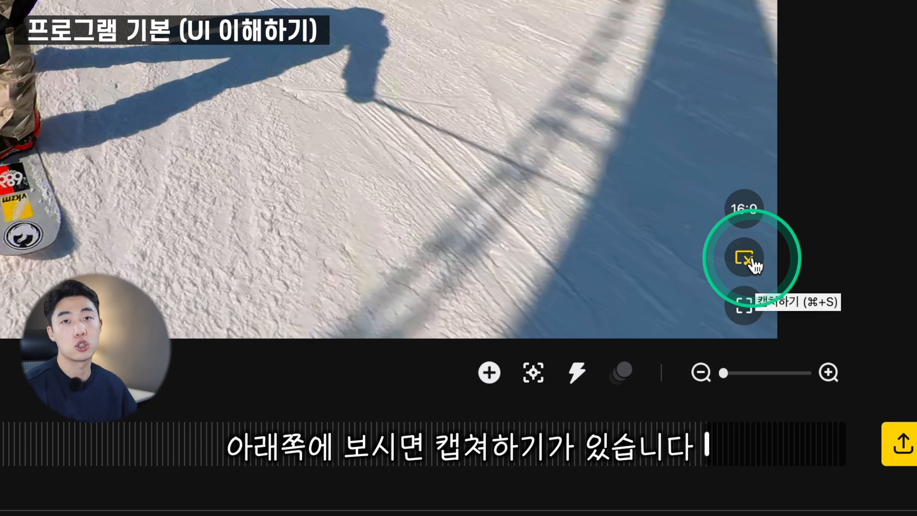
# - Capture the current preview frame and save the screenshot as 캡쳐1 on the desktop
pyautogui.click(745, 258)
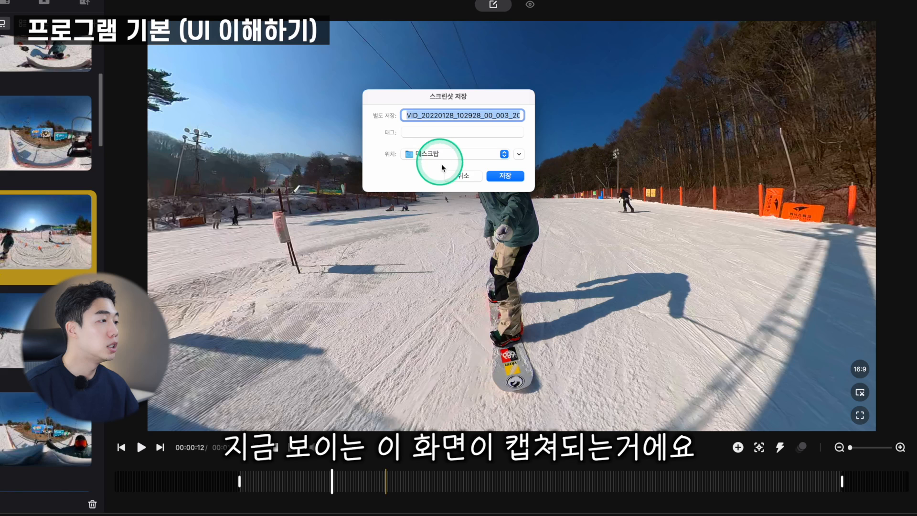
pyautogui.click(446, 175)
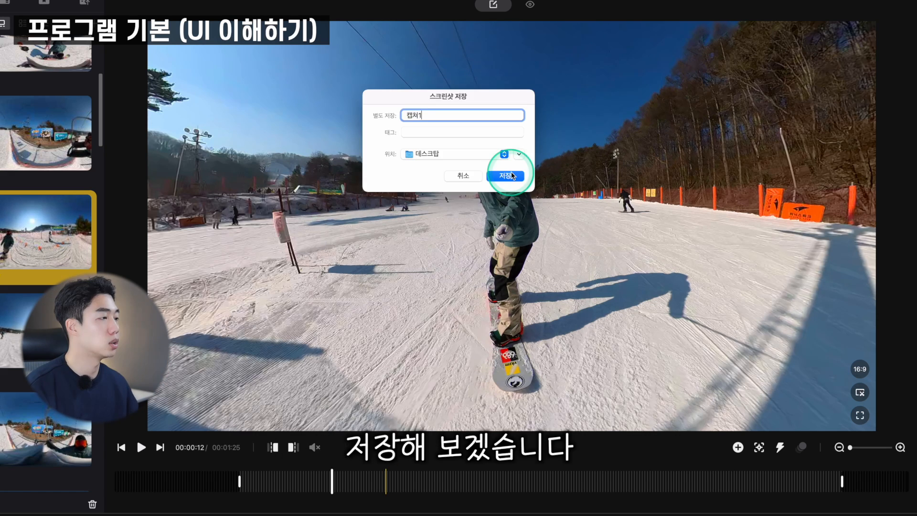
pyautogui.click(509, 176)
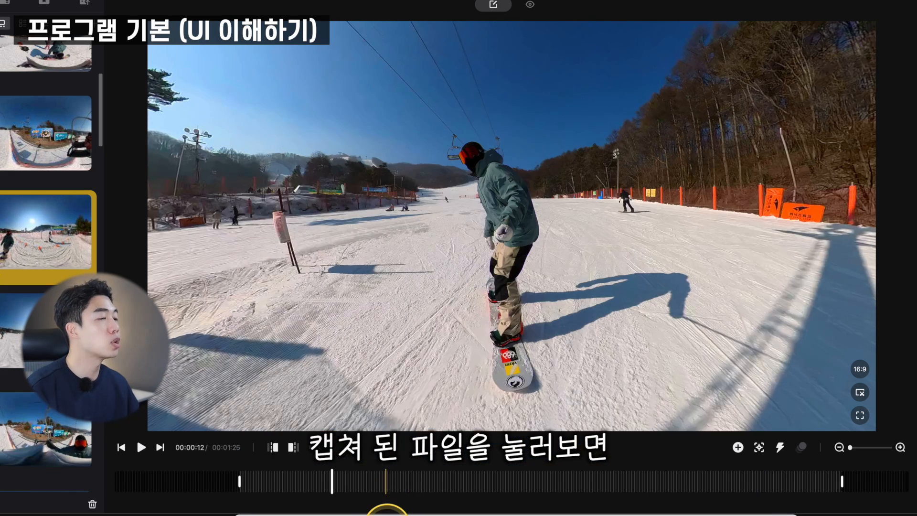
# - Play the snowboard clip in the full-screen preview and pause it
pyautogui.moveTo(388, 515); pyautogui.dragTo(367, 44)
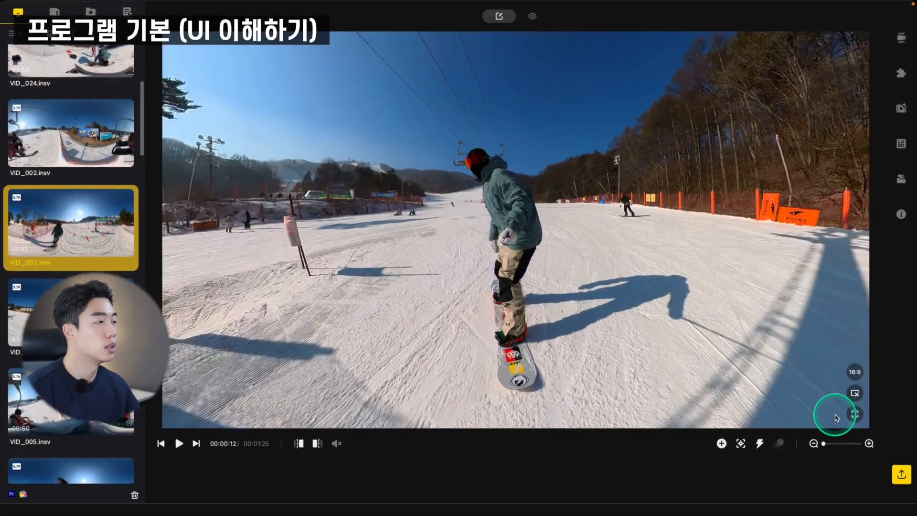
pyautogui.click(774, 318)
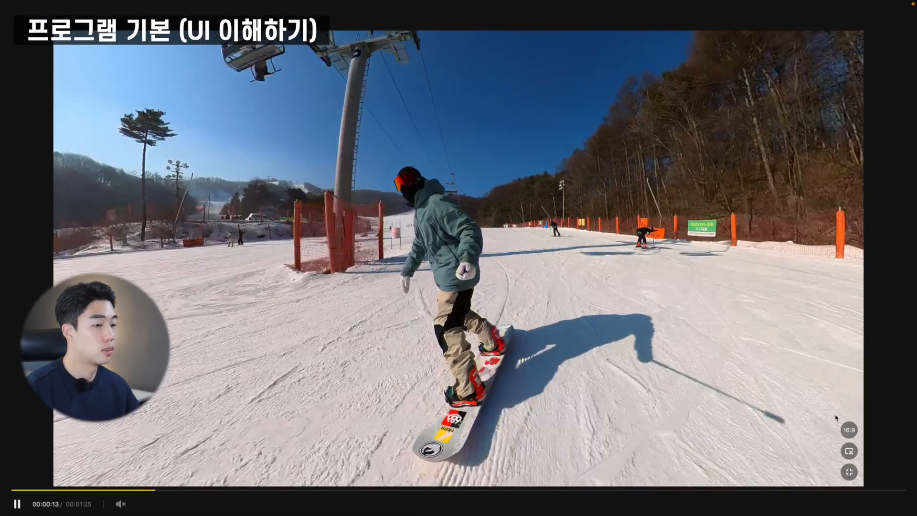
pyautogui.press('space')
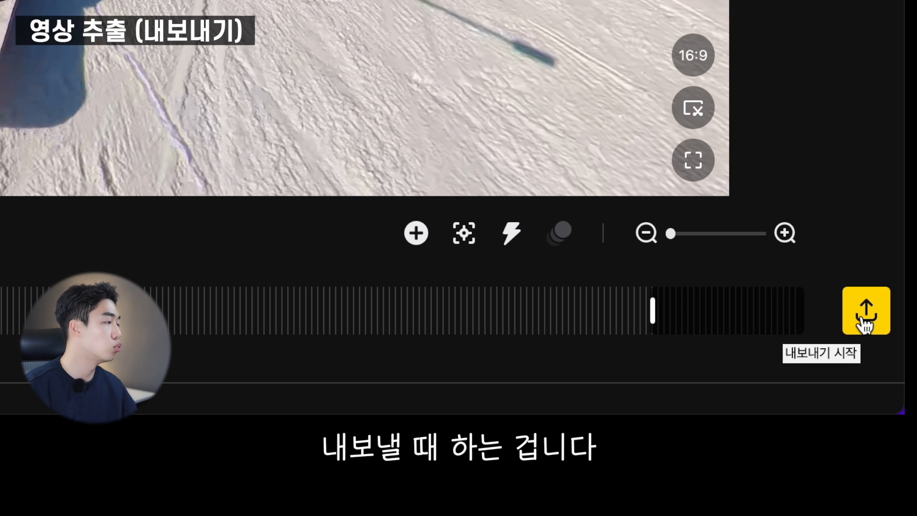
# - Open the video export settings, compare the 360도 동영상 type with 리프레임 된 영상, and keep 리프레임 된 영상
pyautogui.click(863, 319)
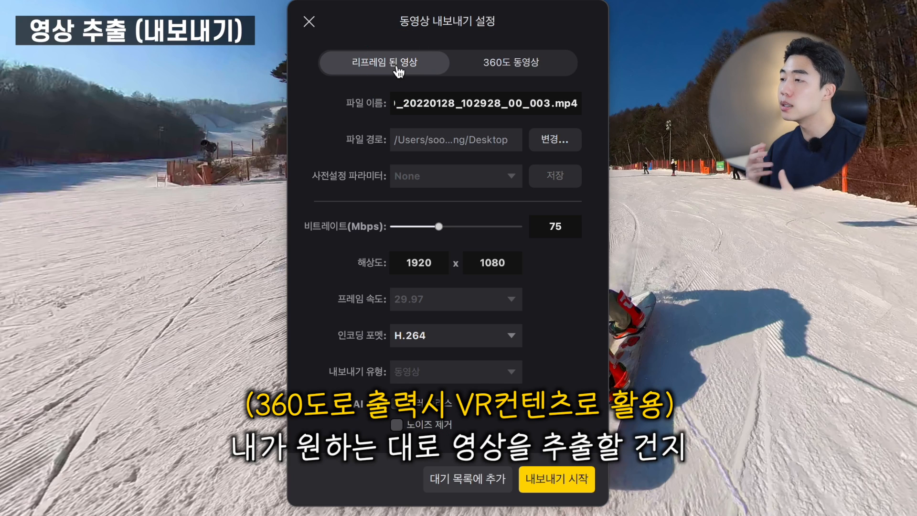
pyautogui.click(507, 67)
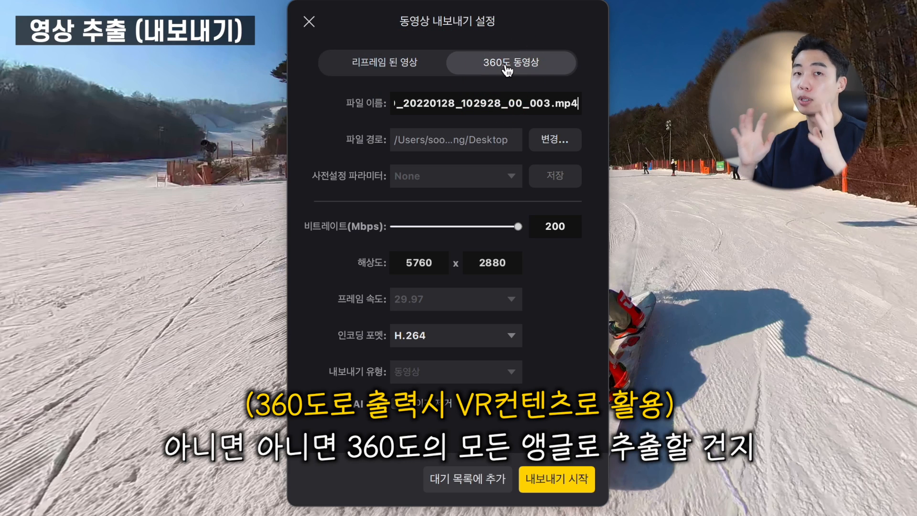
pyautogui.click(408, 60)
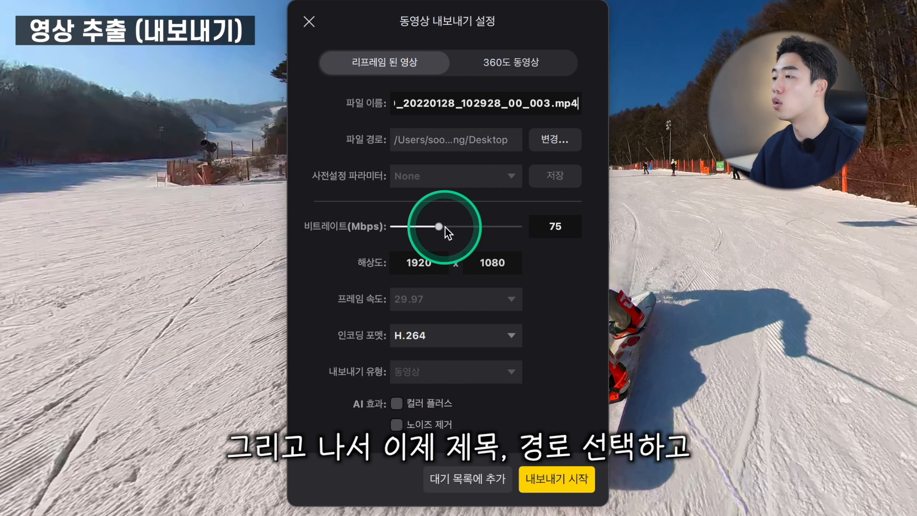
pyautogui.click(502, 64)
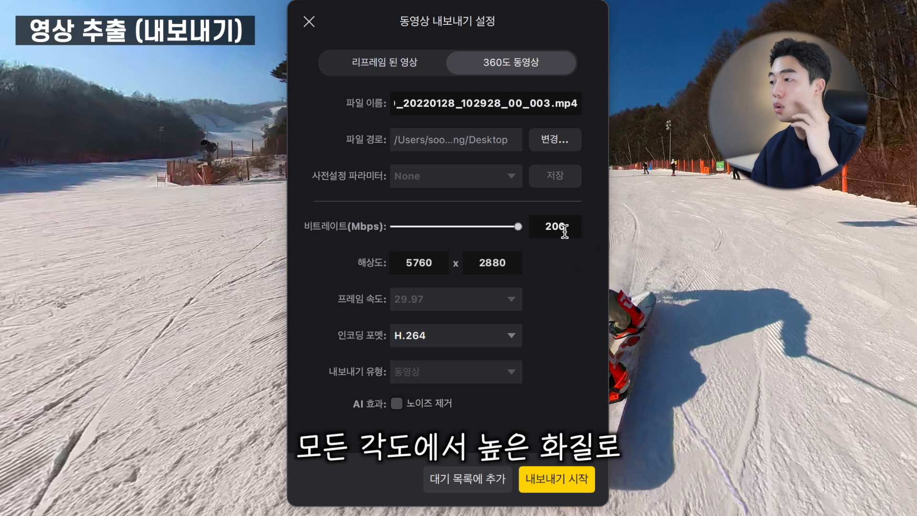
pyautogui.click(405, 72)
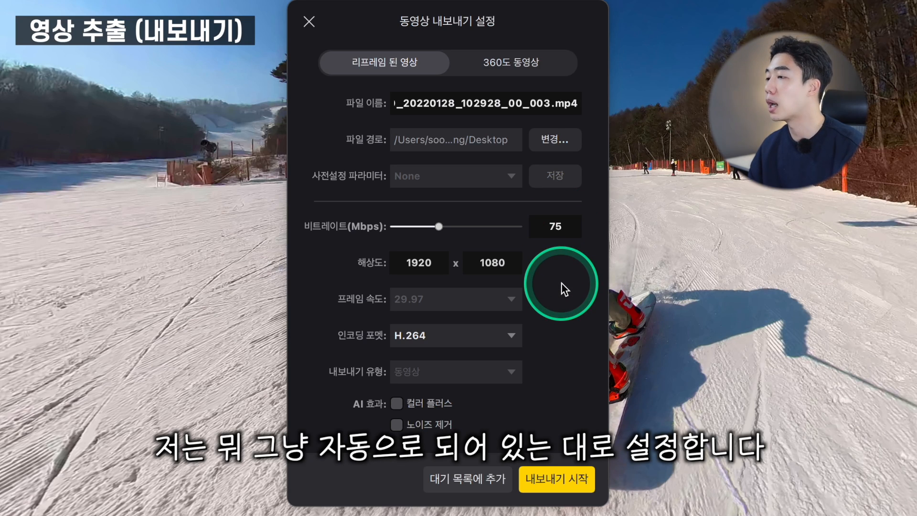
# - Set the export resolution height to 1440, try 2160, and return it to 1440 for a 2560 x 1440 output
pyautogui.doubleClick(495, 264)
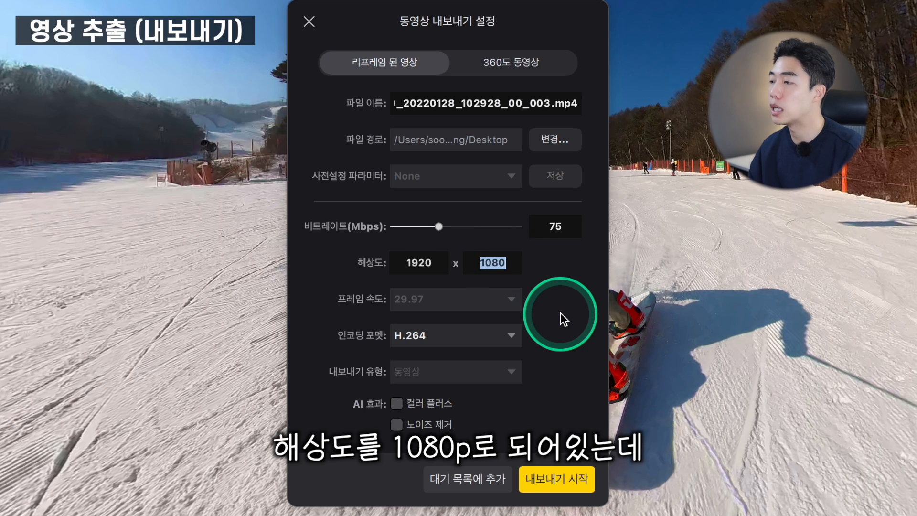
pyautogui.write('1440')
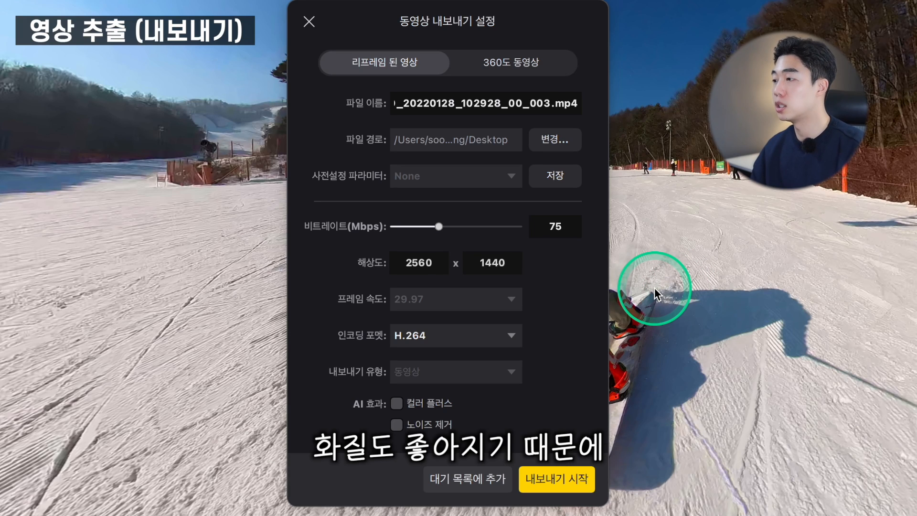
pyautogui.doubleClick(509, 263)
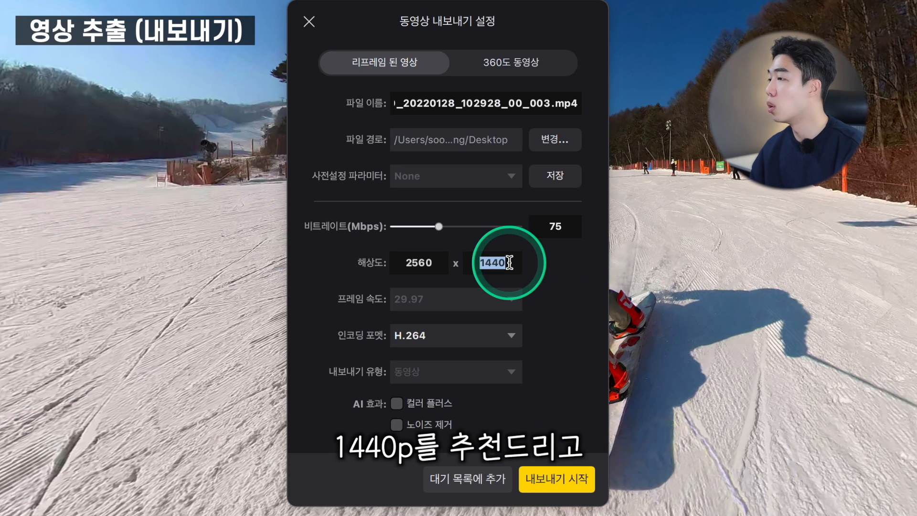
pyautogui.write('216')
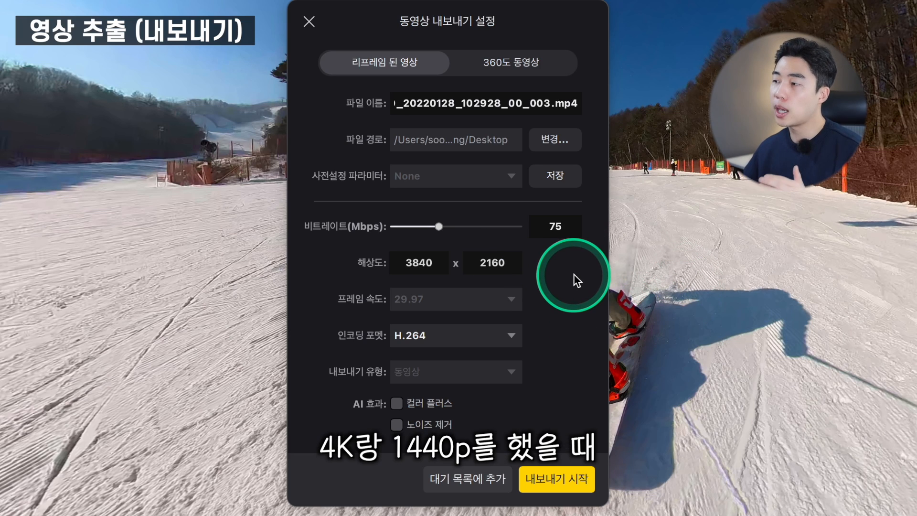
pyautogui.doubleClick(512, 267)
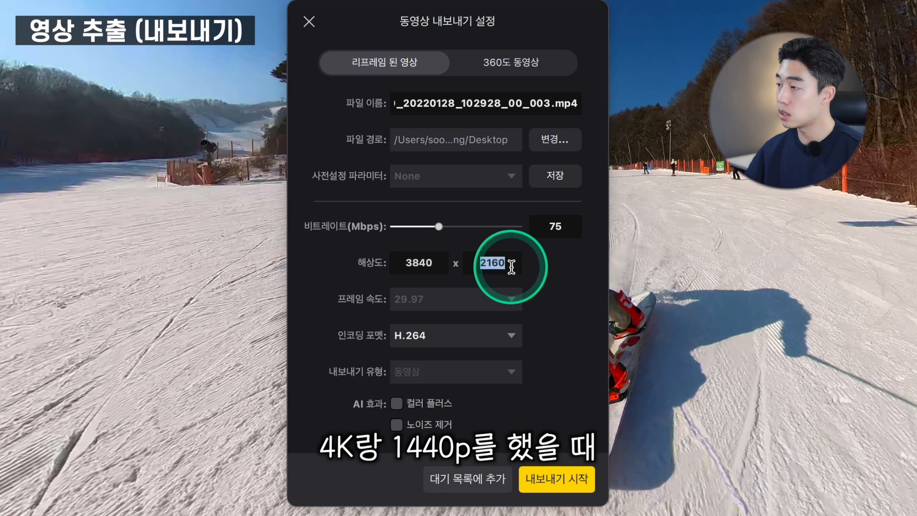
pyautogui.write('1440')
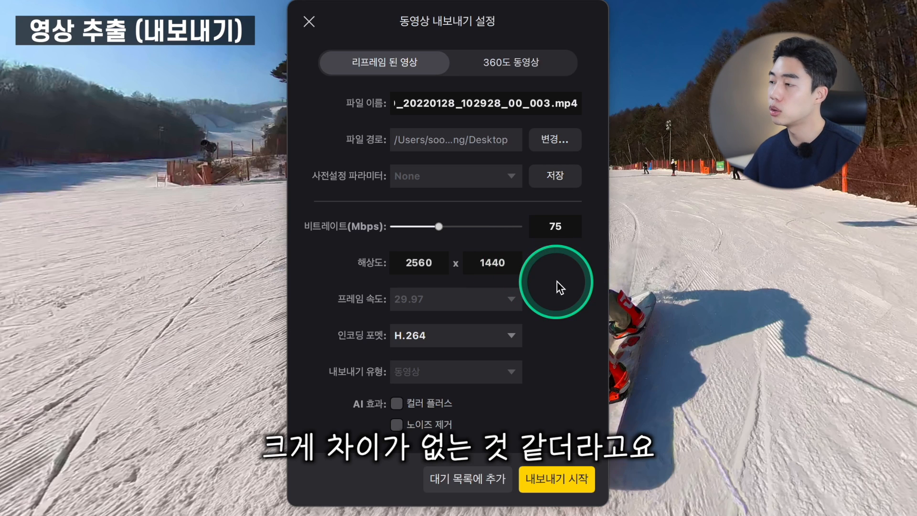
pyautogui.doubleClick(509, 263)
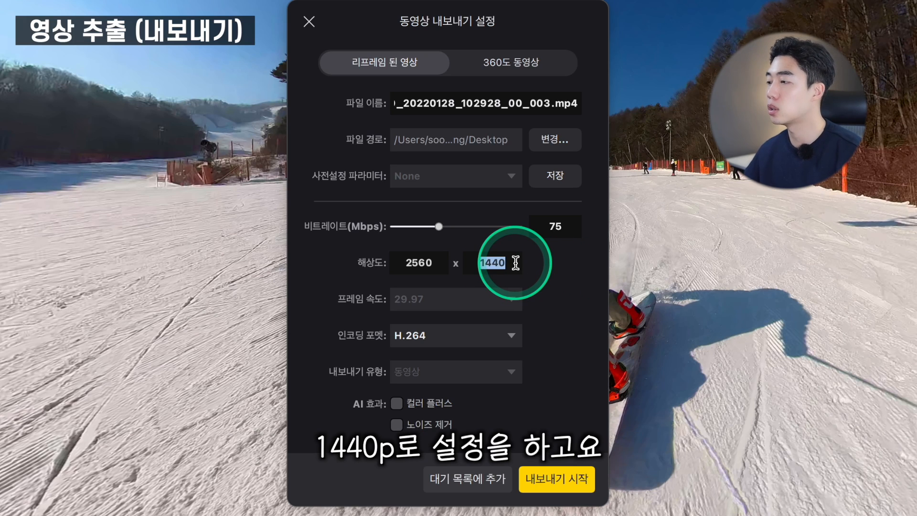
pyautogui.click(590, 291)
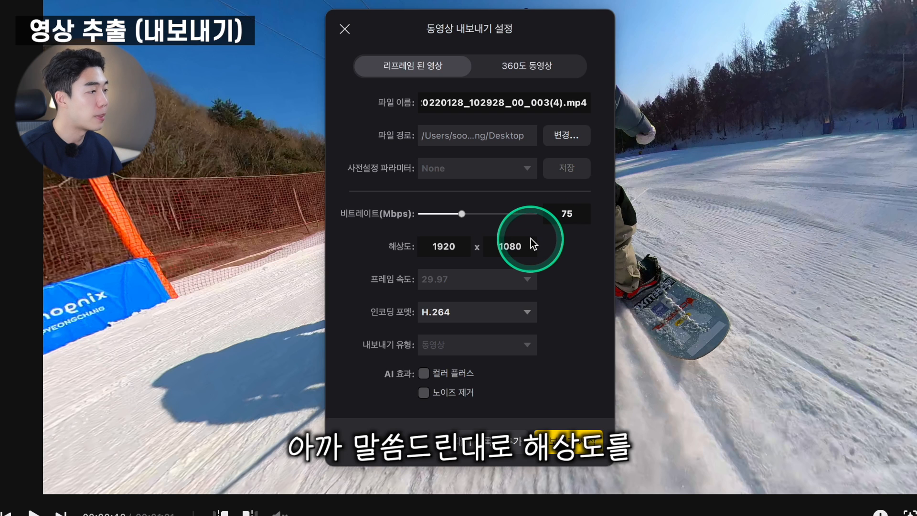
# - Set the export of 003(4) to 2560 x 1440 with ProRes 422 encoding and start exporting
pyautogui.doubleClick(530, 243)
pyautogui.write('1440')
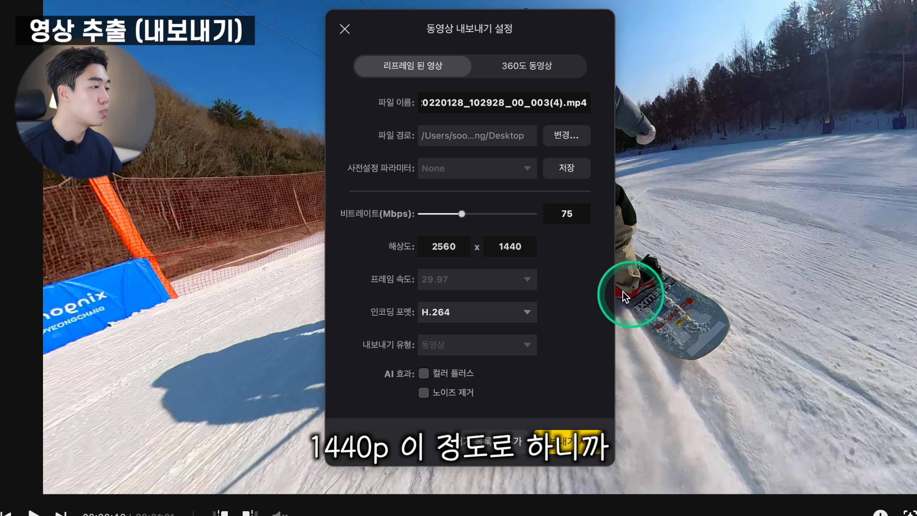
pyautogui.click(522, 311)
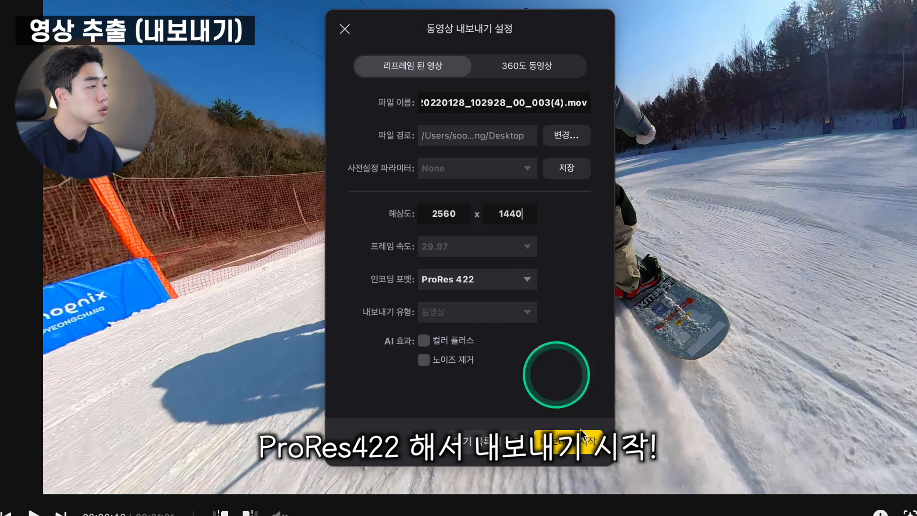
pyautogui.click(571, 442)
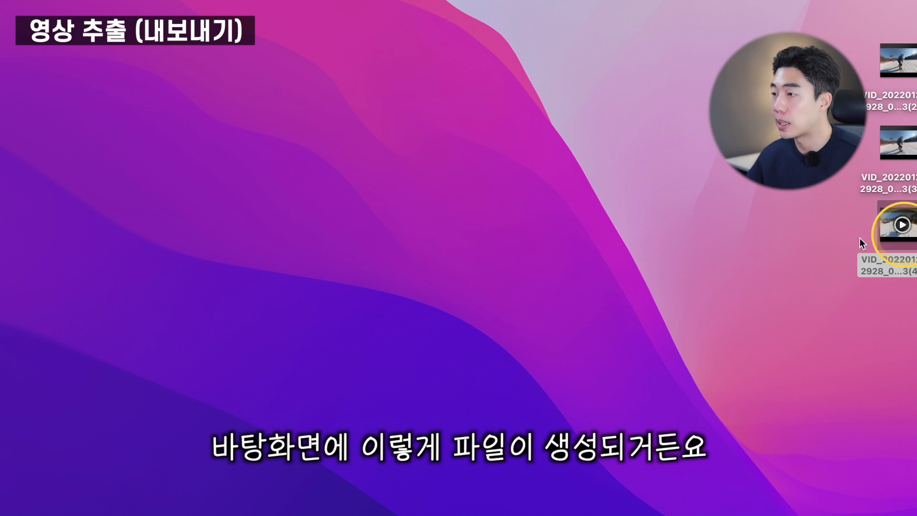
# - Move the exported 003(4).mov to an open area of the desktop and play it
pyautogui.moveTo(892, 230); pyautogui.dragTo(410, 164)
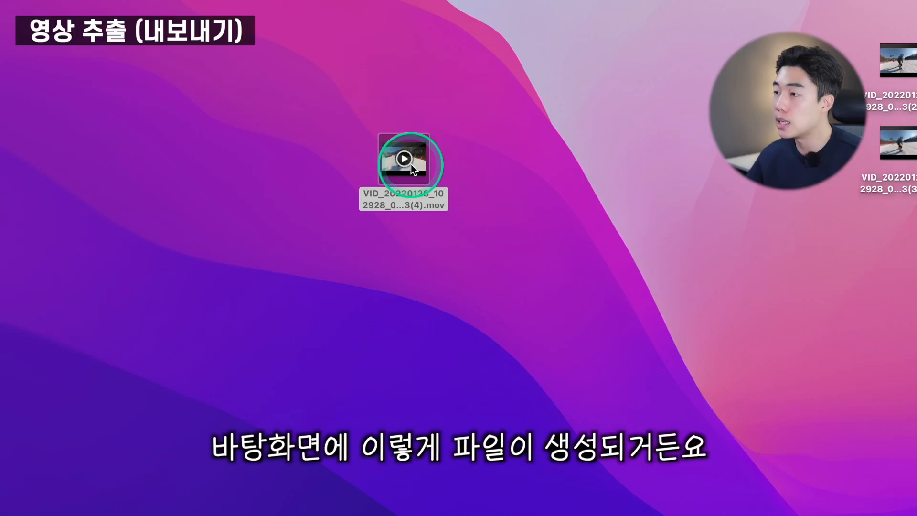
pyautogui.doubleClick(413, 168)
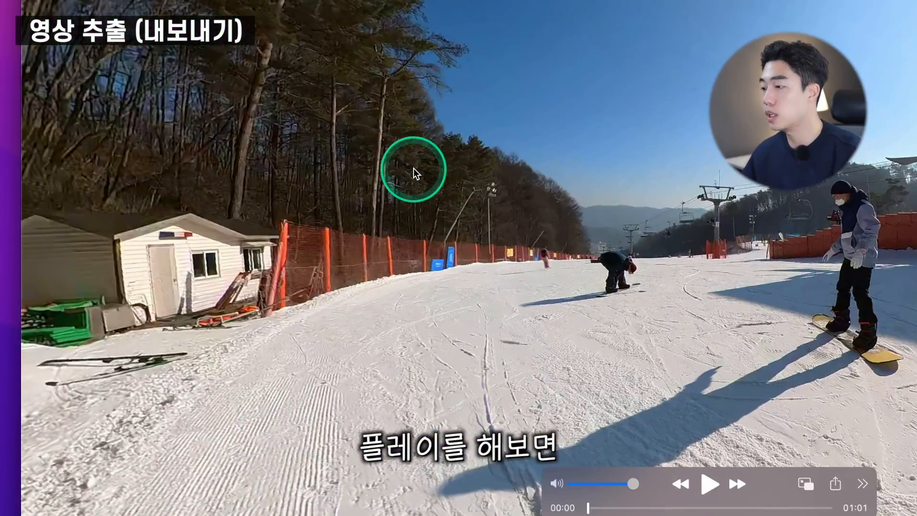
pyautogui.press('space')
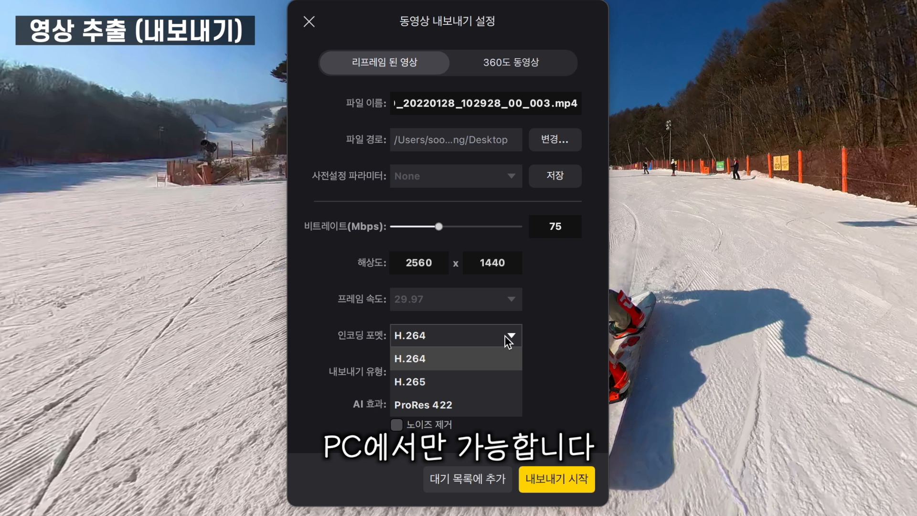
# - Choose ProRes 422 as the encoding format in the 2560 x 1440 export settings
pyautogui.click(462, 405)
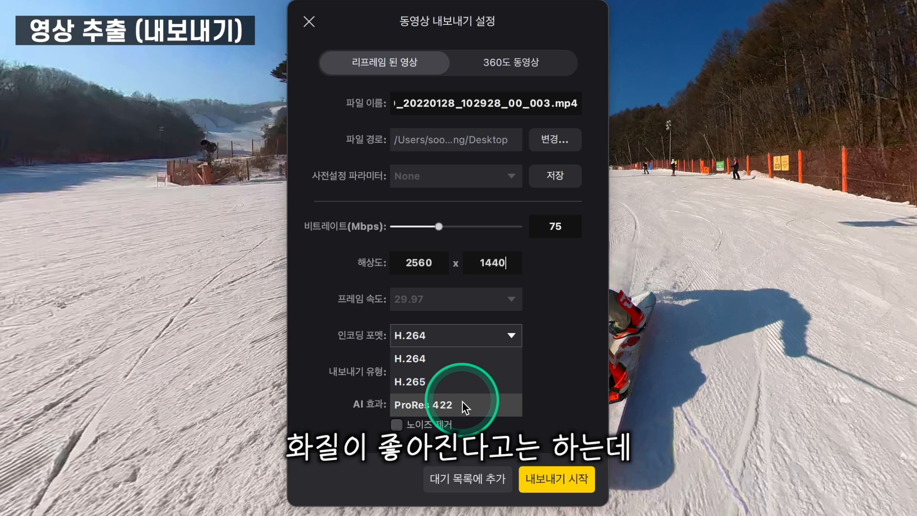
pyautogui.click(463, 406)
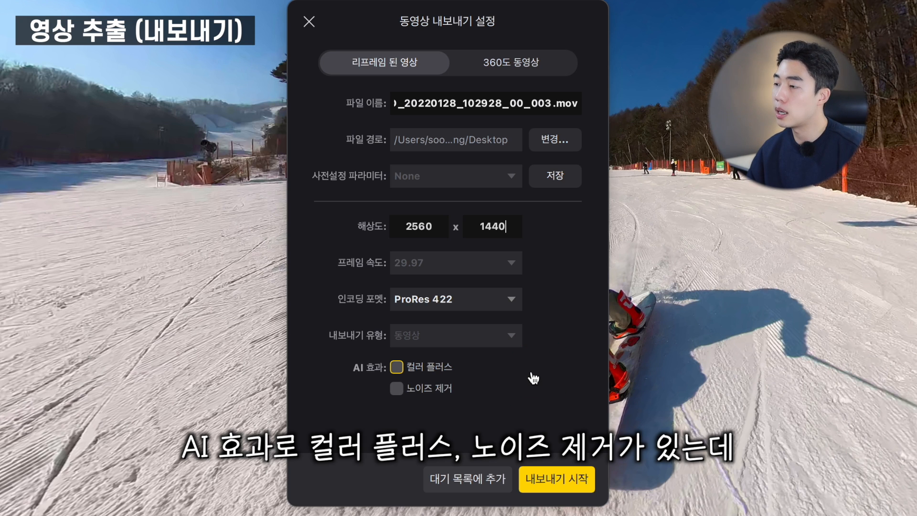
pyautogui.click(509, 380)
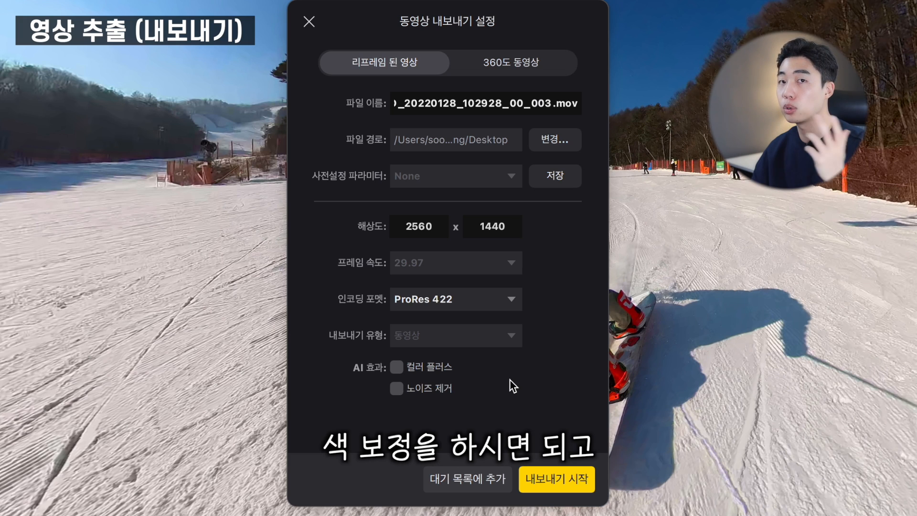
pyautogui.click(509, 379)
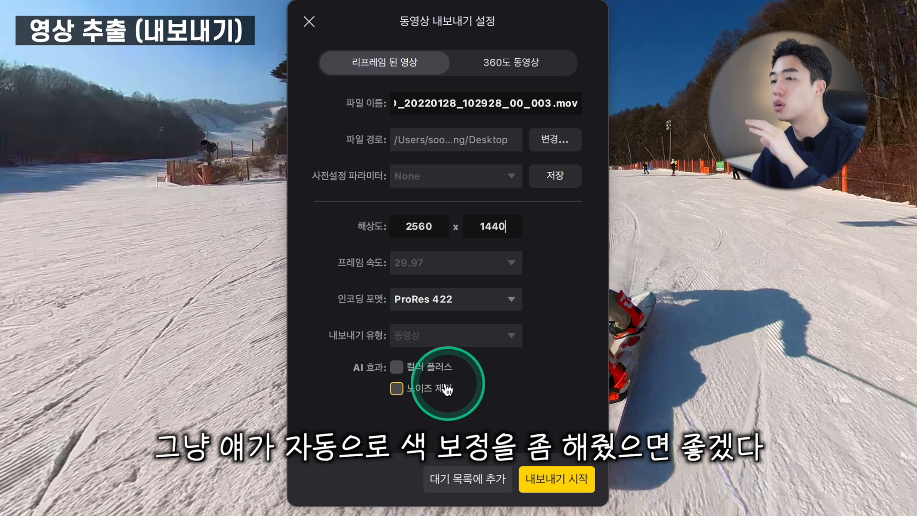
# - Try the AI effects 컬러 플러스 and 노이즈 제거, and turn both off again
pyautogui.click(397, 367)
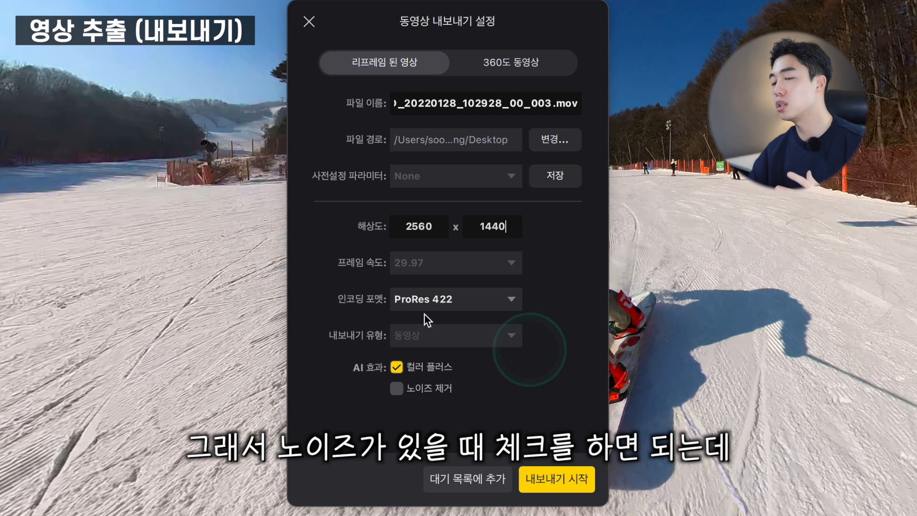
pyautogui.click(444, 391)
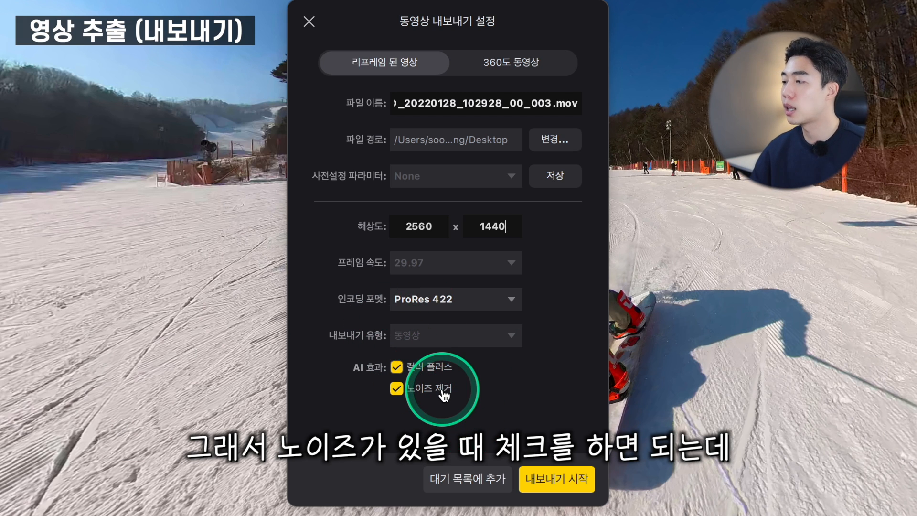
pyautogui.click(443, 387)
pyautogui.click(437, 368)
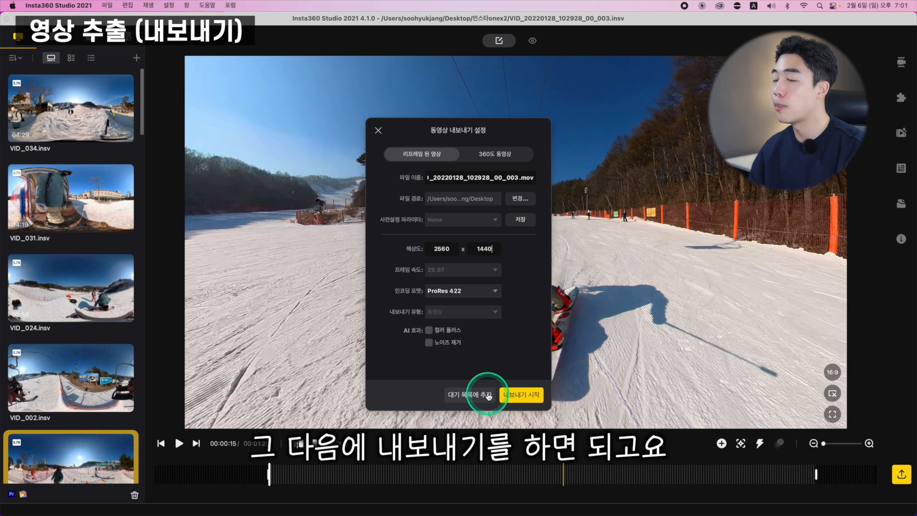
# - Add the ProRes export to the waiting queue and bring up the options for the queued 003.mov
pyautogui.click(497, 479)
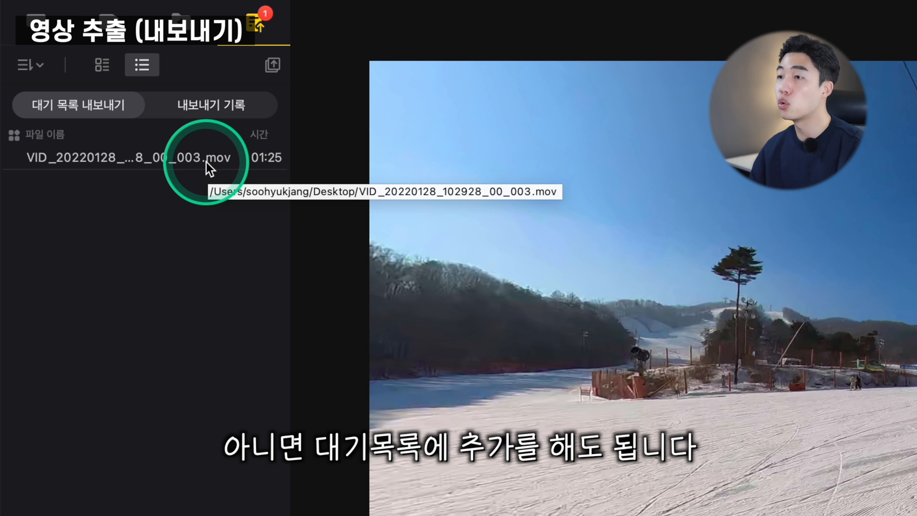
pyautogui.click(98, 103)
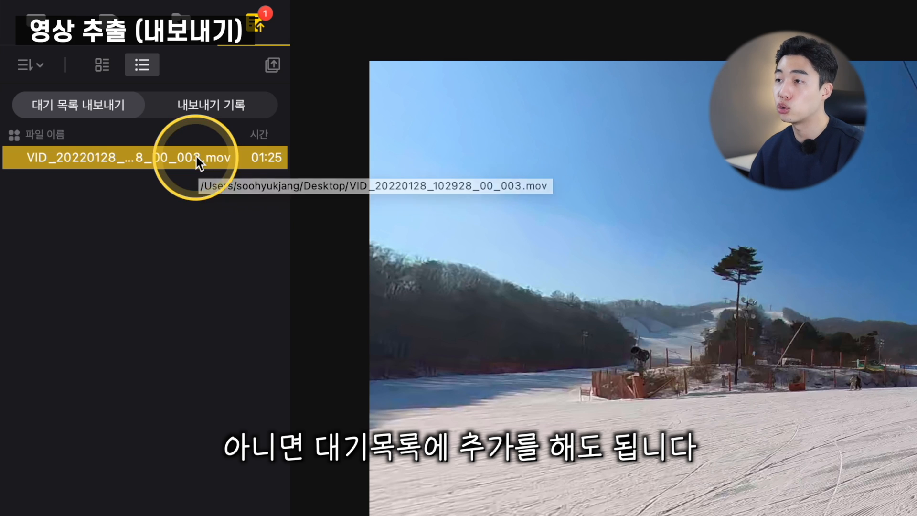
pyautogui.rightClick(118, 158)
pyautogui.click(67, 213)
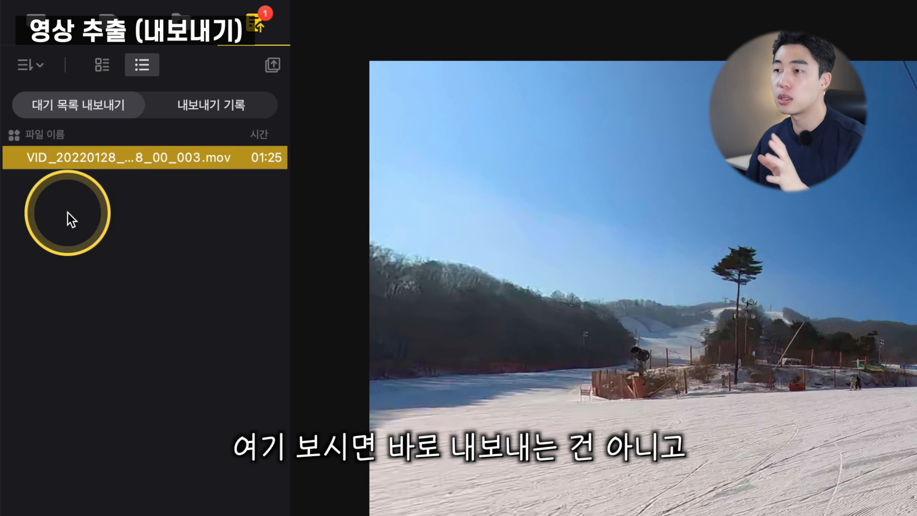
pyautogui.rightClick(110, 160)
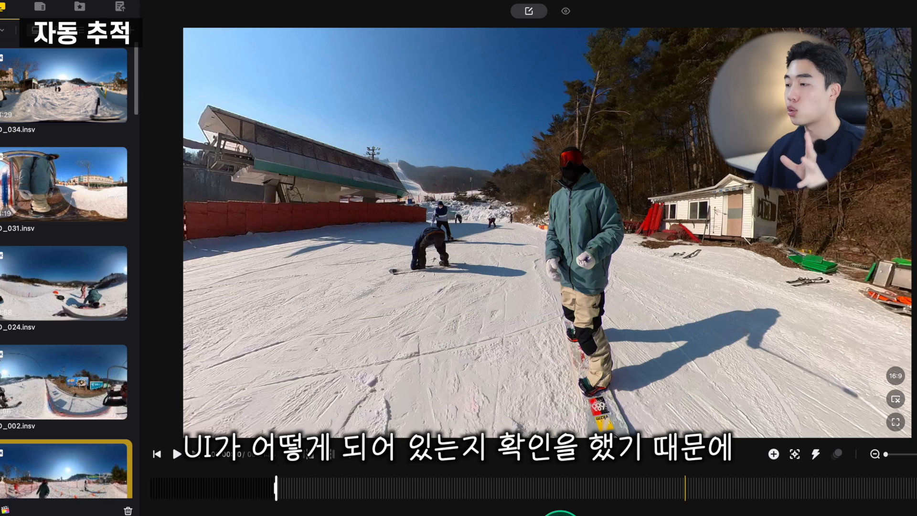
# - Switch to the featured snowboarder's Instagram profile and open the first post in the grid
pyautogui.click(292, 478)
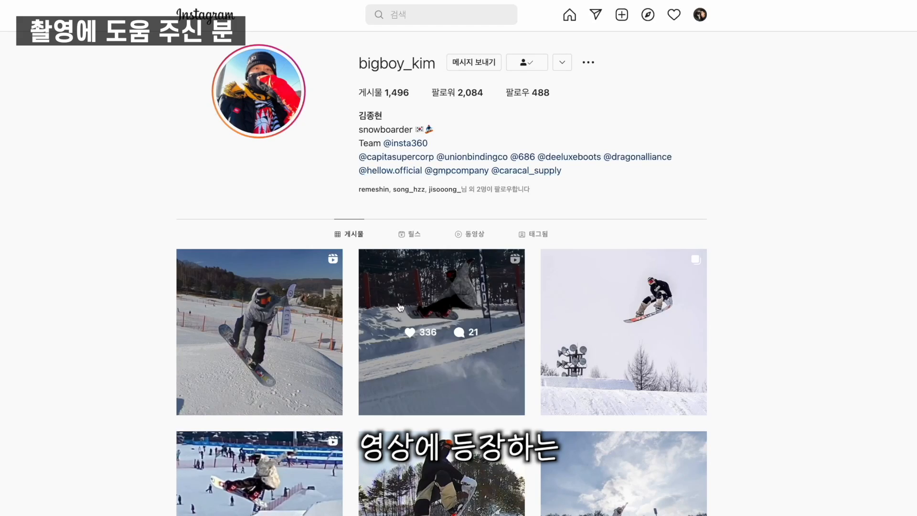
pyautogui.click(258, 329)
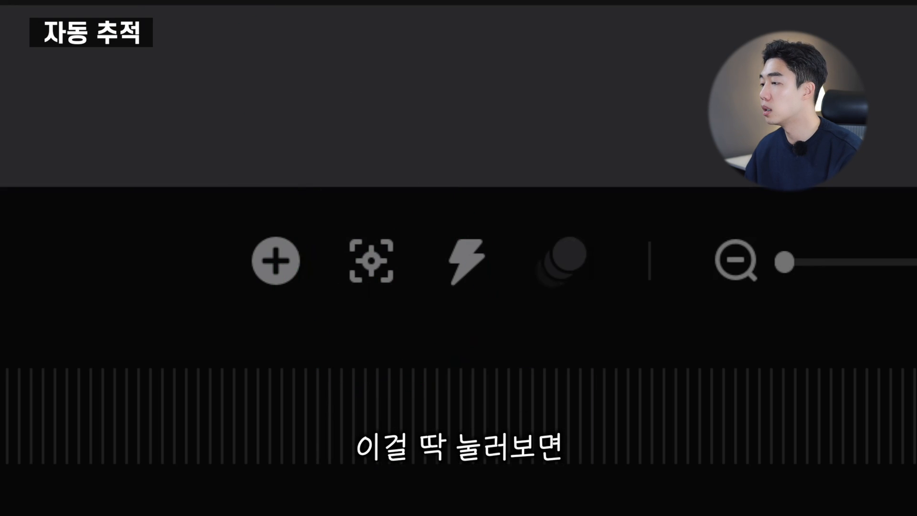
# - Auto-track the snowboarder by framing the whole rider and board as the target, running the tracking until about 00:00:17
pyautogui.click(375, 272)
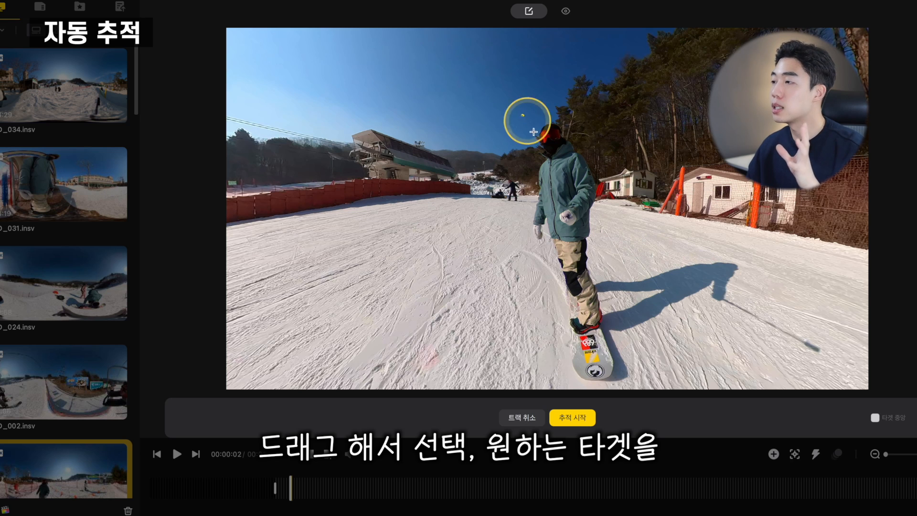
pyautogui.moveTo(522, 115); pyautogui.dragTo(621, 375)
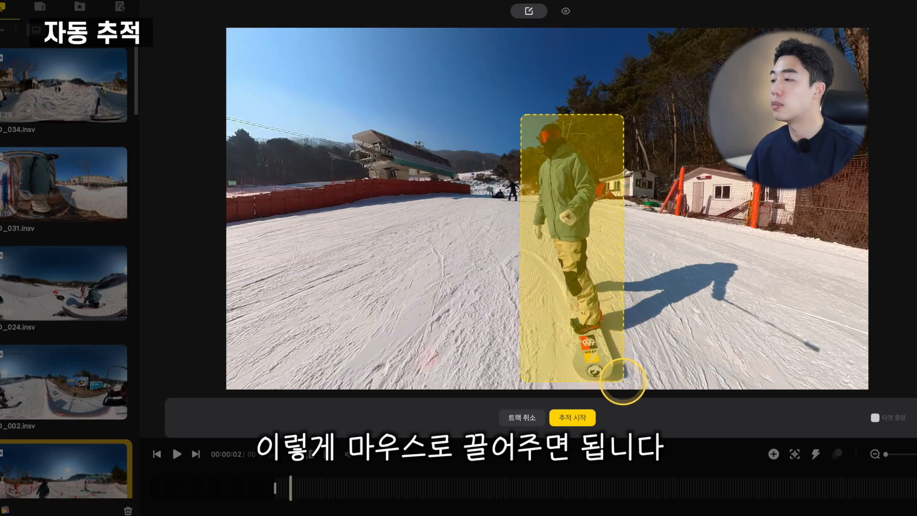
pyautogui.click(576, 418)
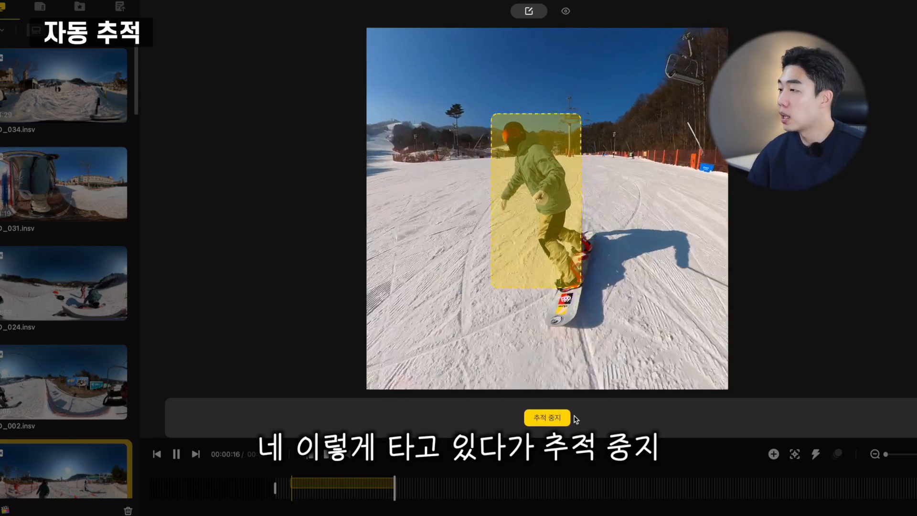
pyautogui.click(554, 418)
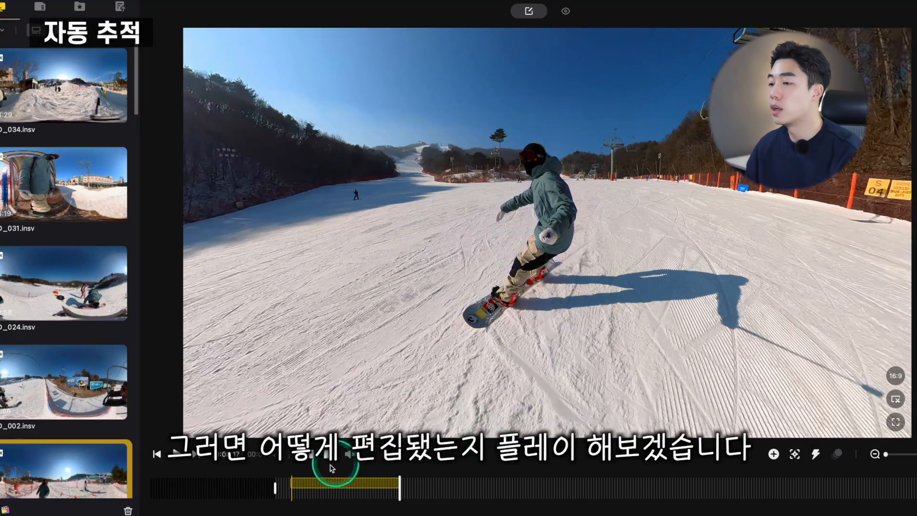
# - Play back the newly tracked section from its beginning to review the automatic framing
pyautogui.click(296, 476)
pyautogui.press('space')
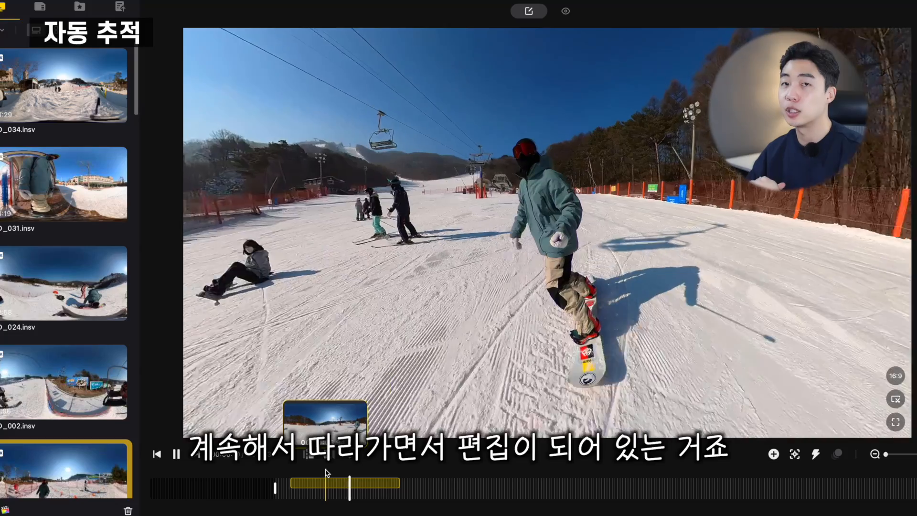
# - Select the tracked section, widen its field of view to 171.0°, and play it back
pyautogui.click(320, 483)
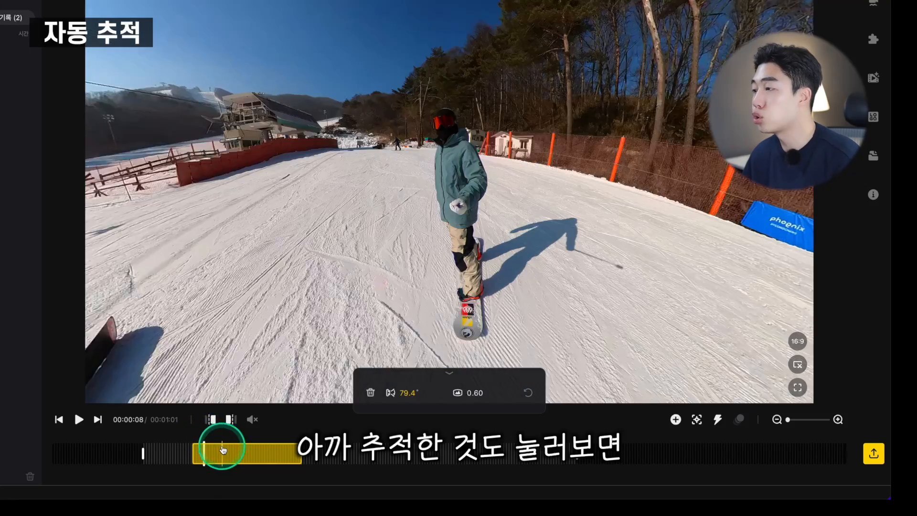
pyautogui.click(239, 452)
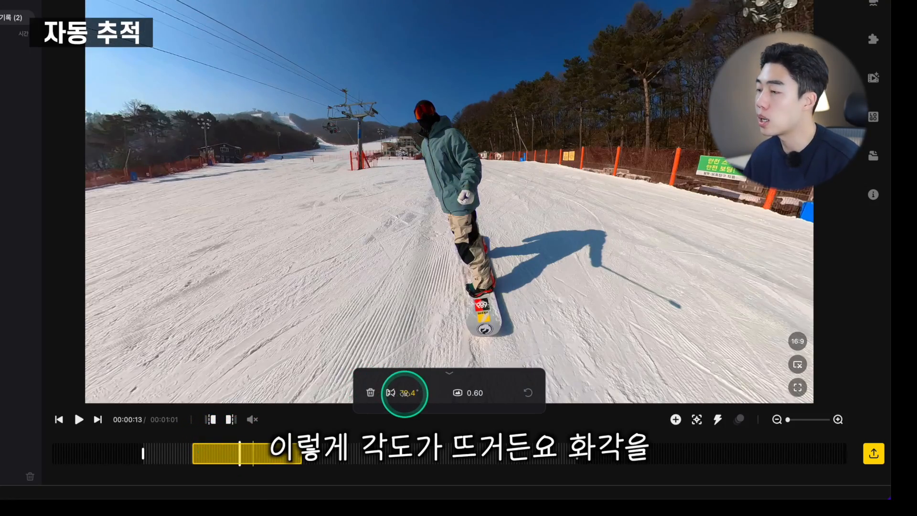
pyautogui.moveTo(405, 393); pyautogui.dragTo(887, 396)
pyautogui.click(214, 445)
pyautogui.press('space')
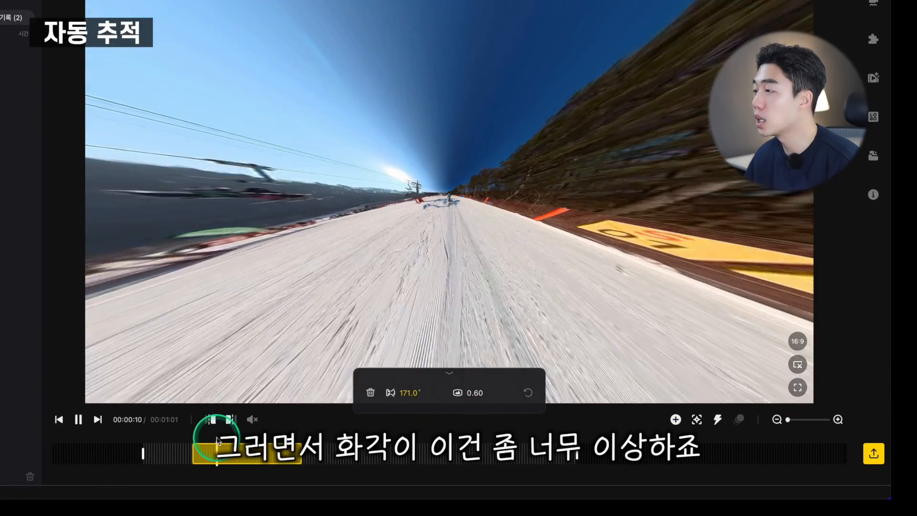
# - Set the tracked section's field of view to 74.9° and play it from near its beginning
pyautogui.moveTo(404, 406); pyautogui.dragTo(382, 394)
pyautogui.click(207, 443)
pyautogui.press('space')
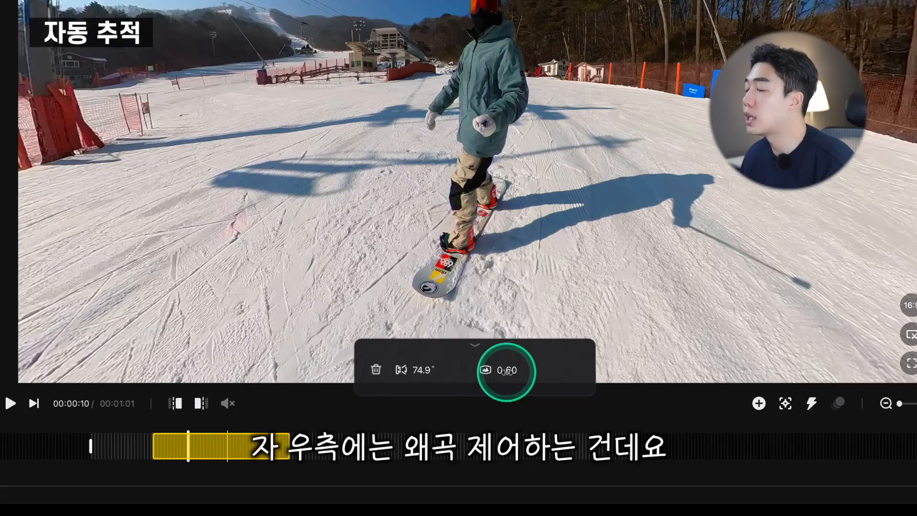
# - Try different distortion control values on the tracked section, including 0.80, then set it to 1.16 and review the playback
pyautogui.moveTo(507, 372); pyautogui.dragTo(521, 370)
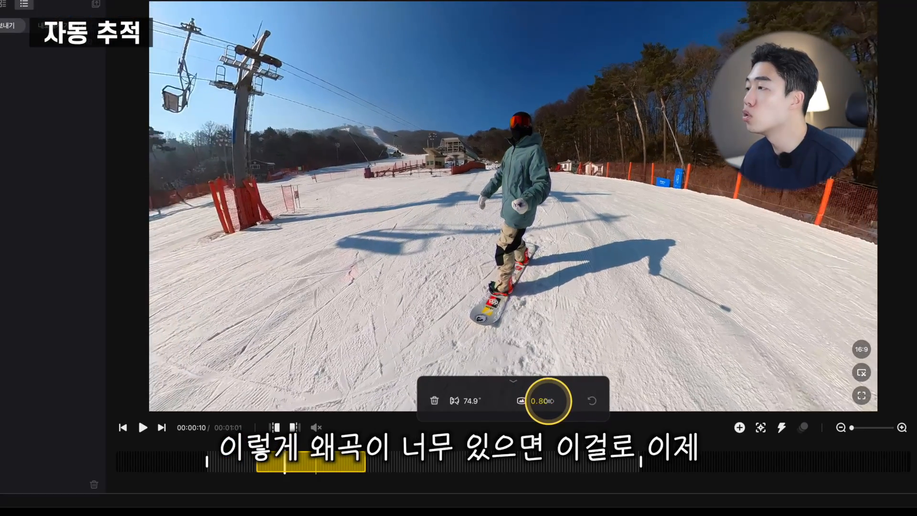
pyautogui.moveTo(549, 401); pyautogui.dragTo(525, 402)
pyautogui.moveTo(493, 402); pyautogui.dragTo(567, 402)
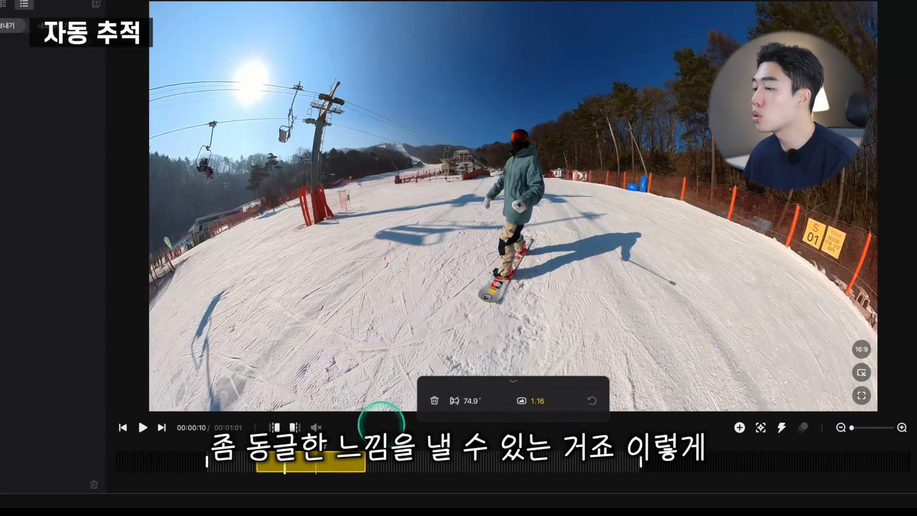
pyautogui.press('space')
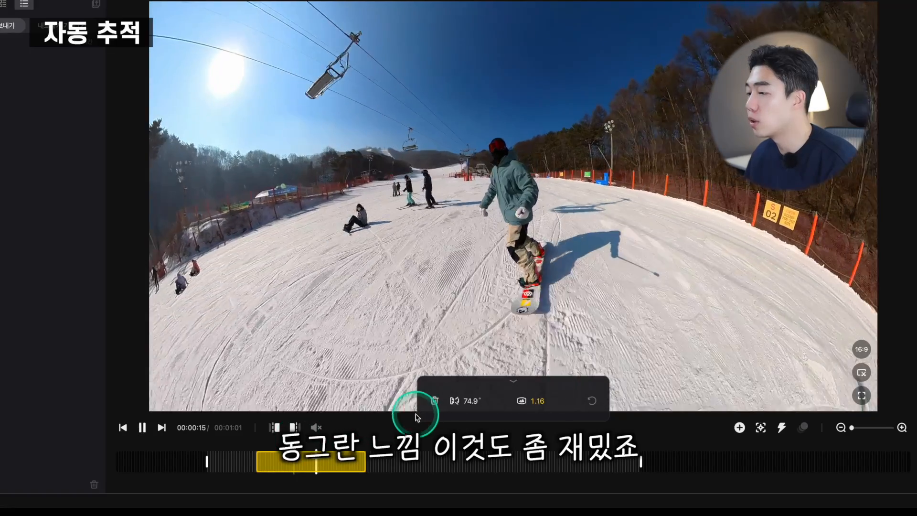
pyautogui.click(515, 382)
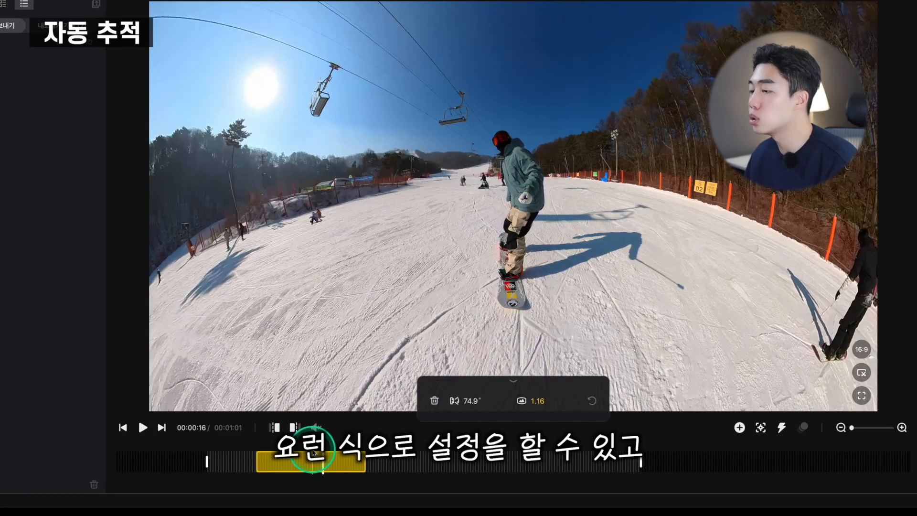
pyautogui.moveTo(314, 451); pyautogui.dragTo(311, 461)
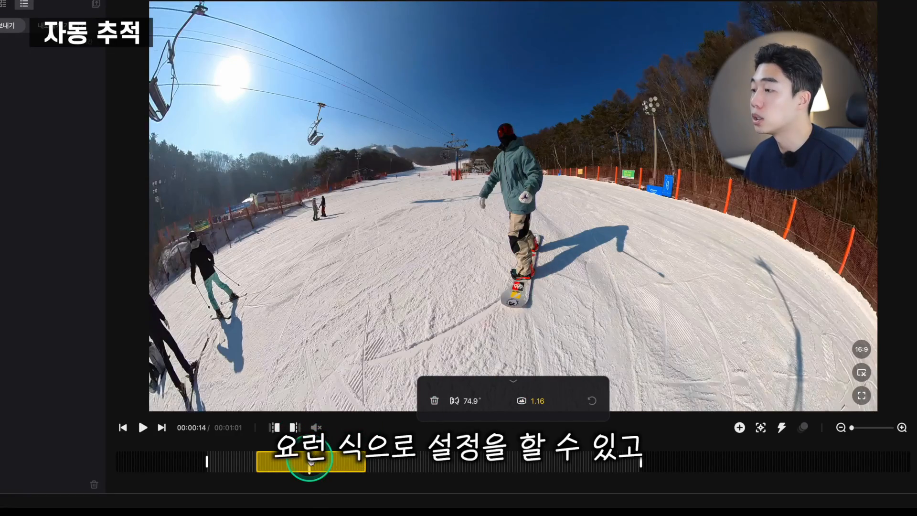
# - Delete the selected tracked section and play the clip from that part of the timeline
pyautogui.click(435, 402)
pyautogui.click(292, 456)
pyautogui.press('space')
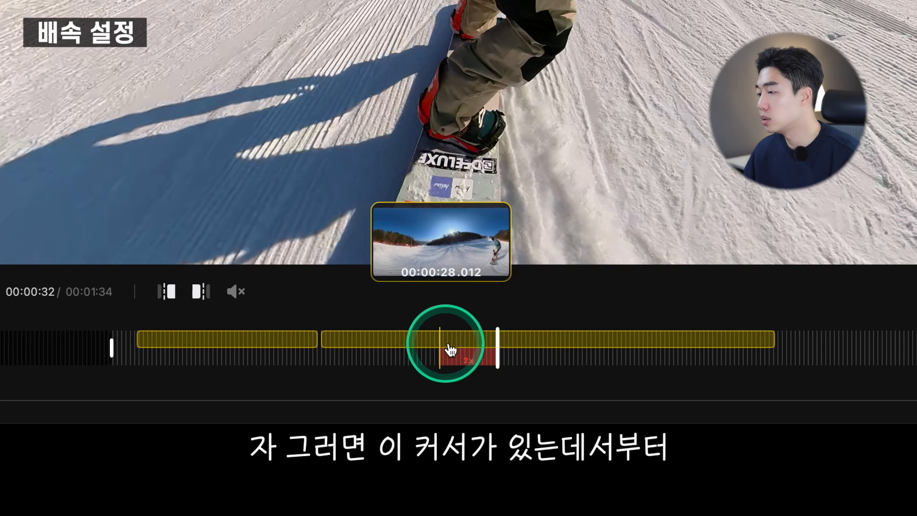
# - Set a 2x speed range on the timeline starting at 00:00:33 and play it back
pyautogui.moveTo(449, 349)
pyautogui.mouseDown()
pyautogui.moveTo(531, 357)
pyautogui.moveTo(340, 364)
pyautogui.moveTo(653, 363)
pyautogui.moveTo(455, 348)
pyautogui.moveTo(539, 354)
pyautogui.moveTo(537, 371)
pyautogui.moveTo(531, 357)
pyautogui.moveTo(624, 358)
pyautogui.mouseUp()
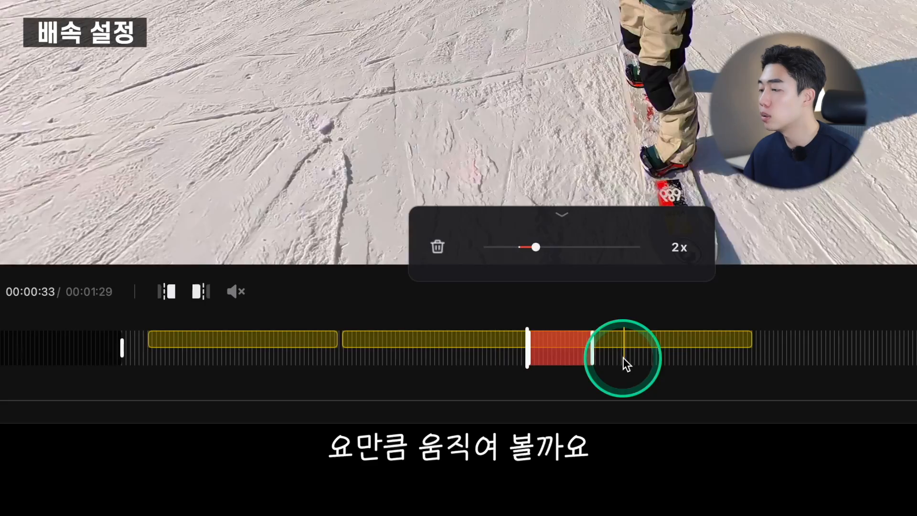
pyautogui.click(526, 326)
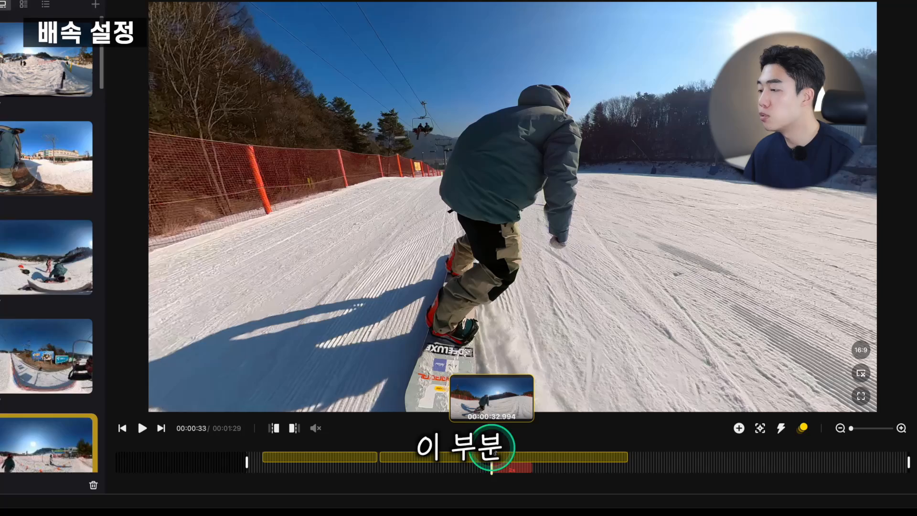
pyautogui.press('space')
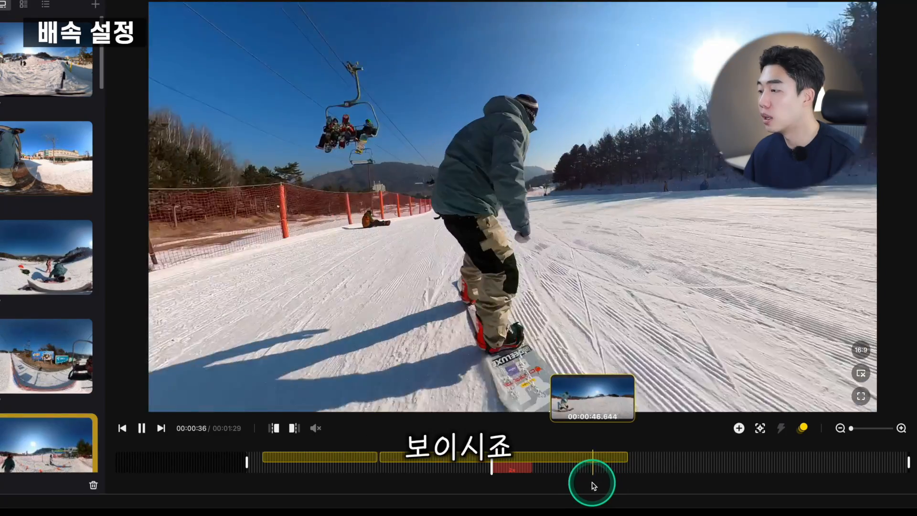
# - Raise the selected speed section to 4x, then to 32x, and lower the speed again
pyautogui.click(504, 470)
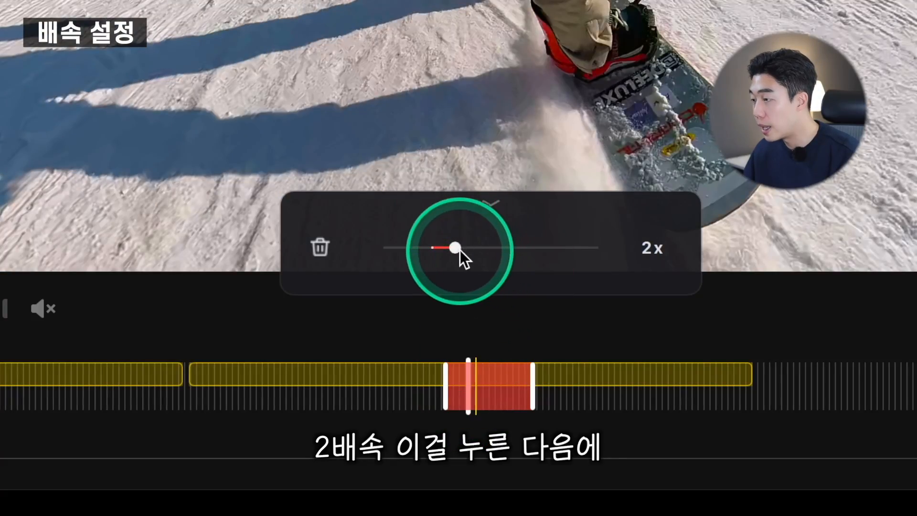
pyautogui.moveTo(460, 251); pyautogui.dragTo(472, 248)
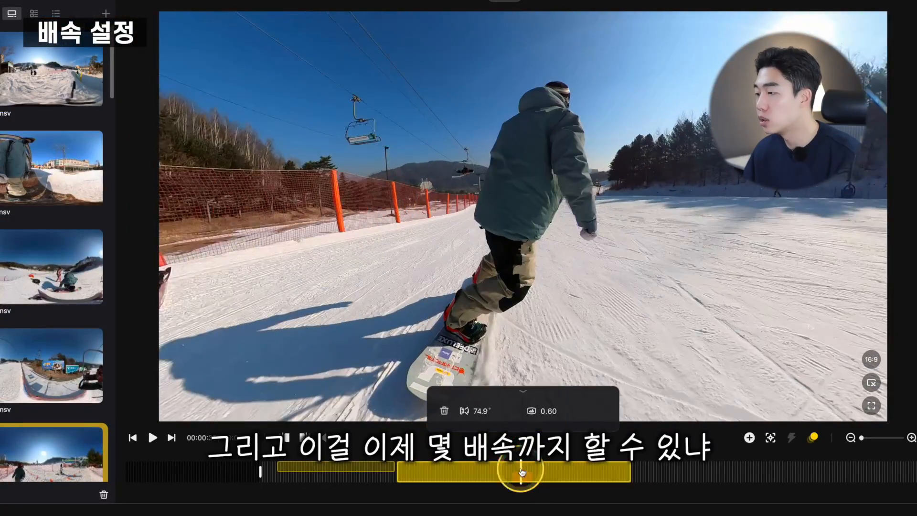
pyautogui.click(519, 410)
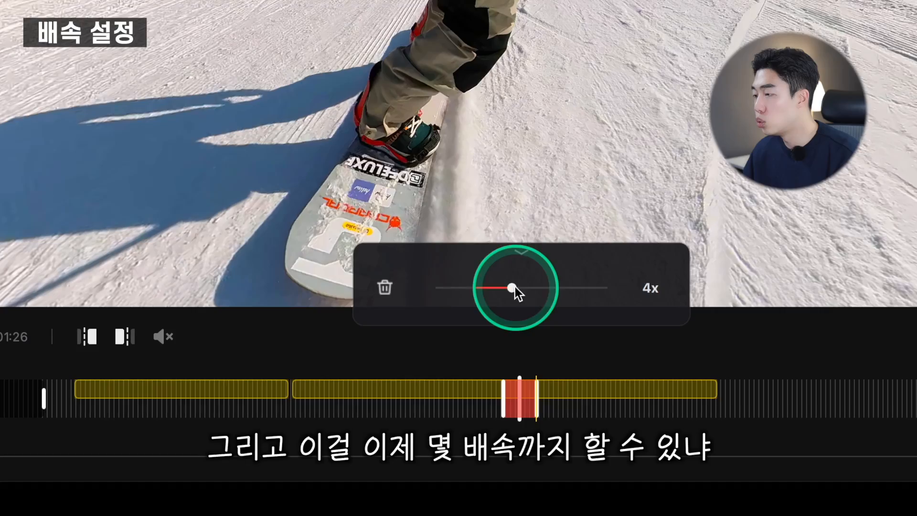
pyautogui.moveTo(606, 290); pyautogui.dragTo(589, 288)
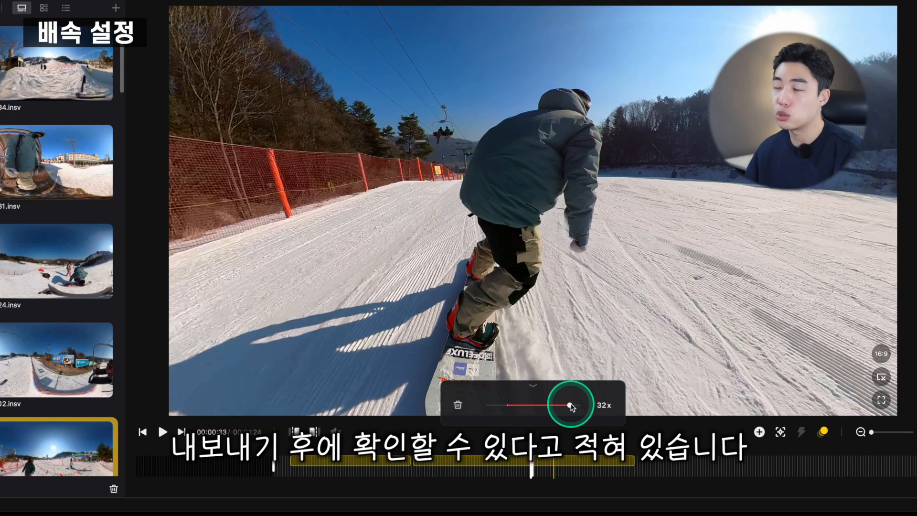
pyautogui.moveTo(572, 407); pyautogui.dragTo(544, 407)
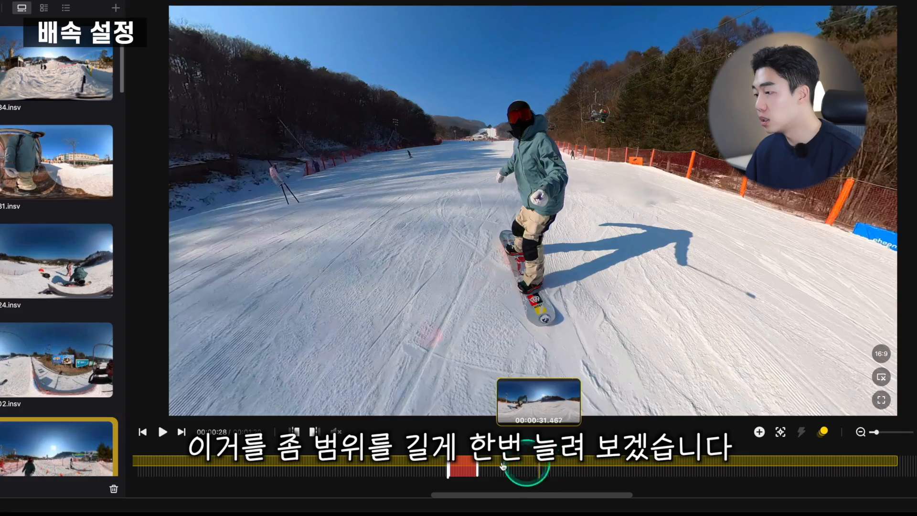
# - Lengthen the speed section by moving its boundaries outward on the timeline, and play it back from its beginning
pyautogui.click(741, 467)
pyautogui.click(558, 471)
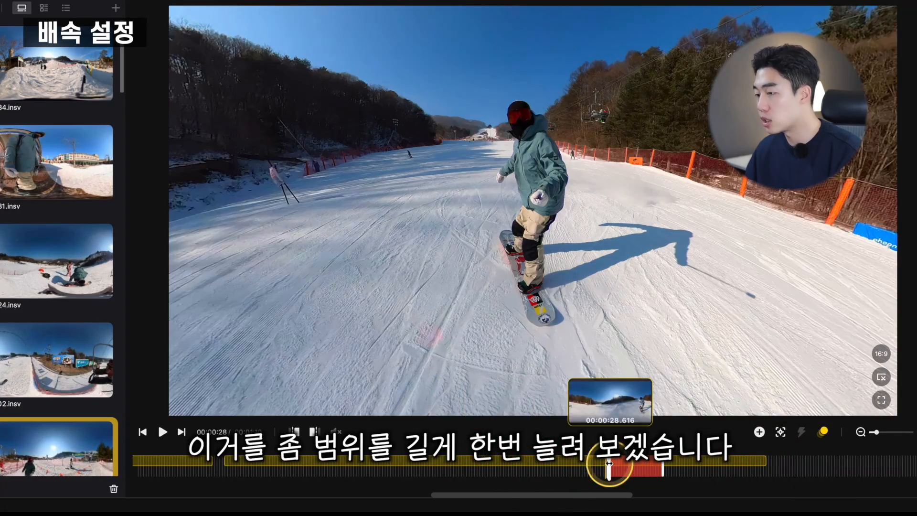
pyautogui.moveTo(609, 464); pyautogui.dragTo(425, 466)
pyautogui.click(430, 461)
pyautogui.press('space')
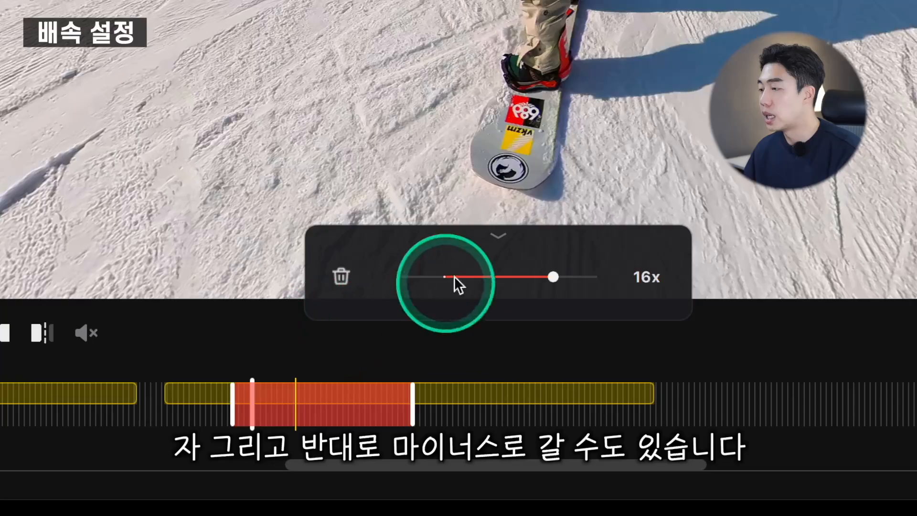
# - Try slow motion on the speed section, including 1/2x, then set its speed to 4x and play it back
pyautogui.moveTo(444, 278); pyautogui.dragTo(412, 277)
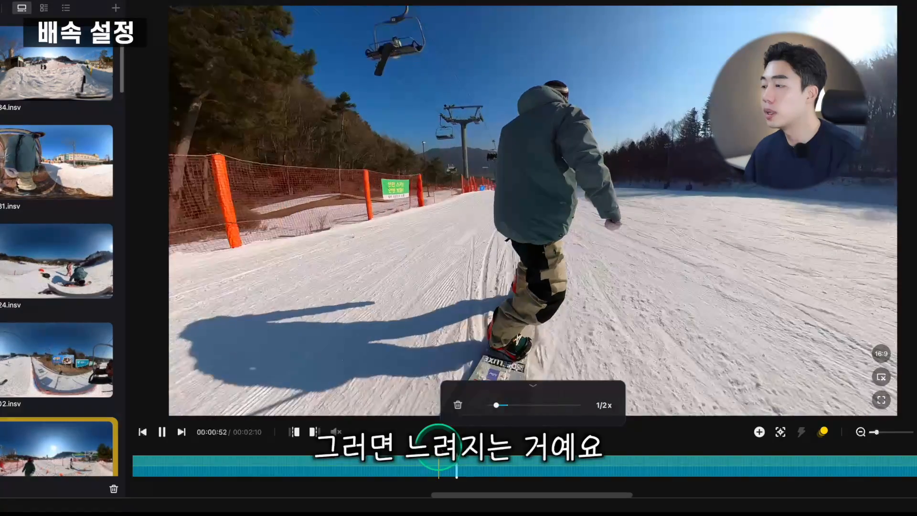
pyautogui.moveTo(497, 406)
pyautogui.mouseDown()
pyautogui.moveTo(481, 404)
pyautogui.moveTo(489, 407)
pyautogui.mouseUp()
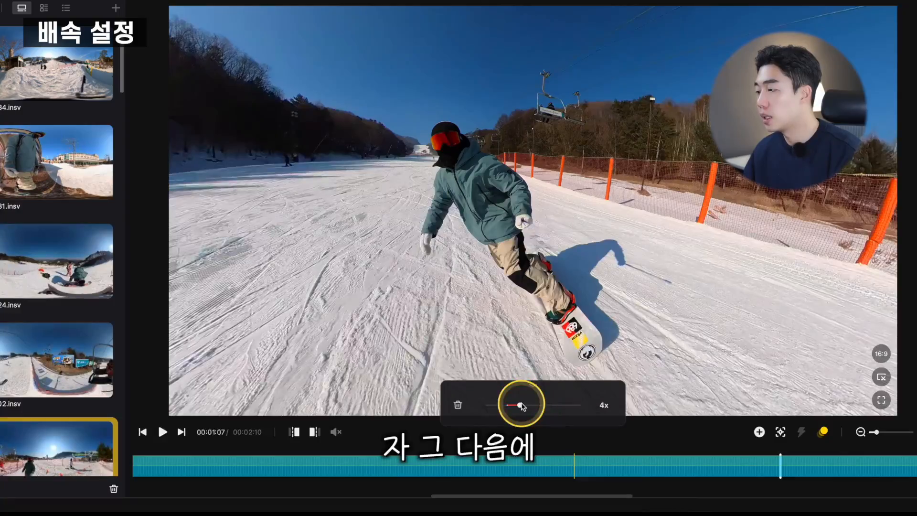
pyautogui.moveTo(521, 406); pyautogui.dragTo(524, 408)
pyautogui.press('space')
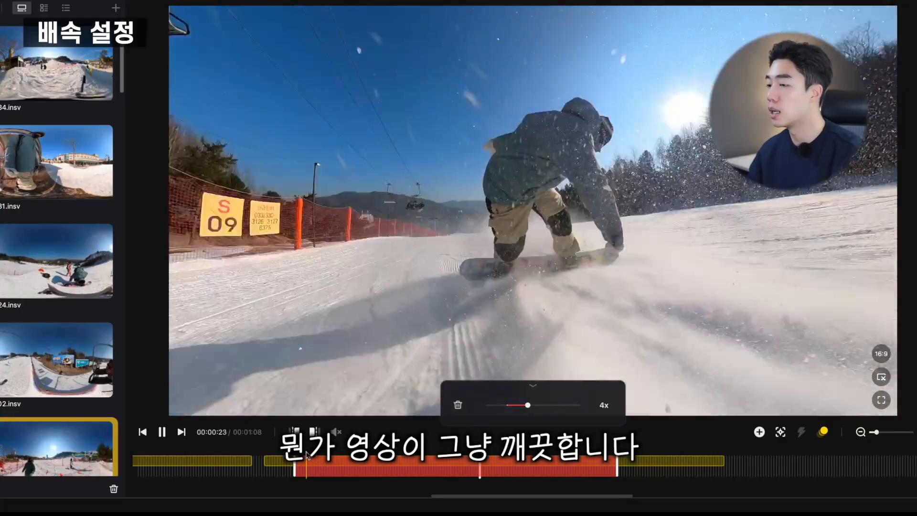
# - Turn off dynamic blur (다이나믹 블러) for the 4x speed section
pyautogui.click(788, 432)
pyautogui.click(685, 328)
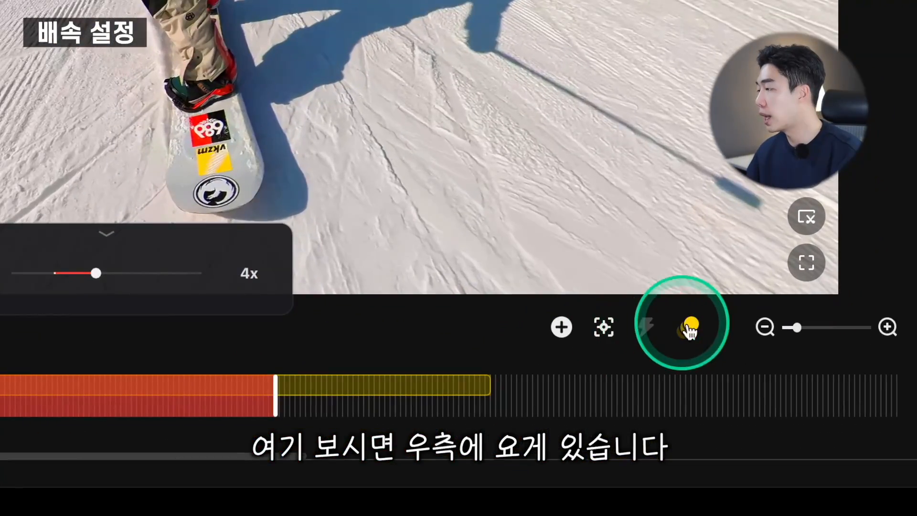
pyautogui.click(694, 356)
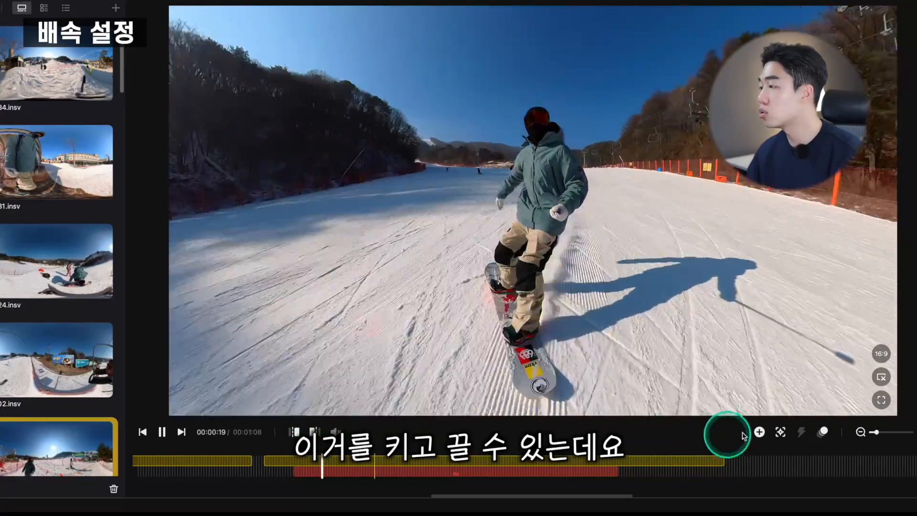
pyautogui.click(823, 432)
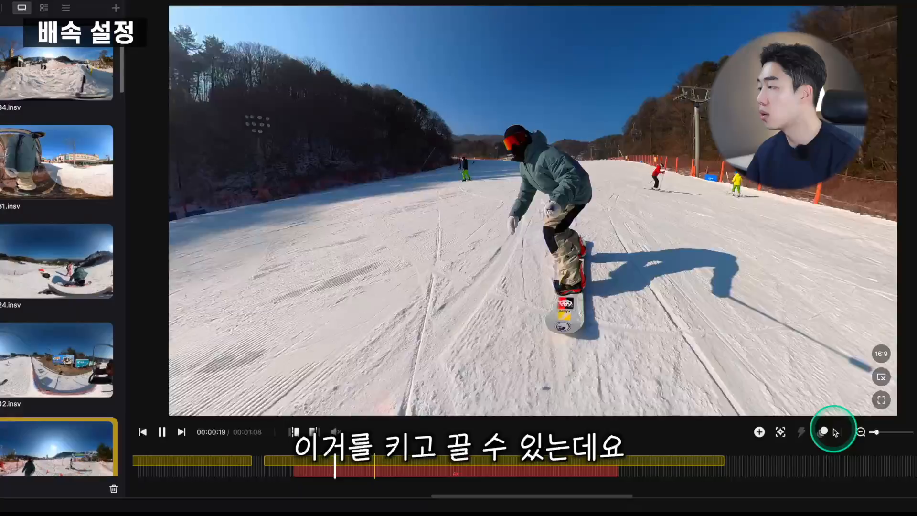
# - Play the 4x section with dynamic blur off and preview the exported clip for comparison
pyautogui.click(383, 451)
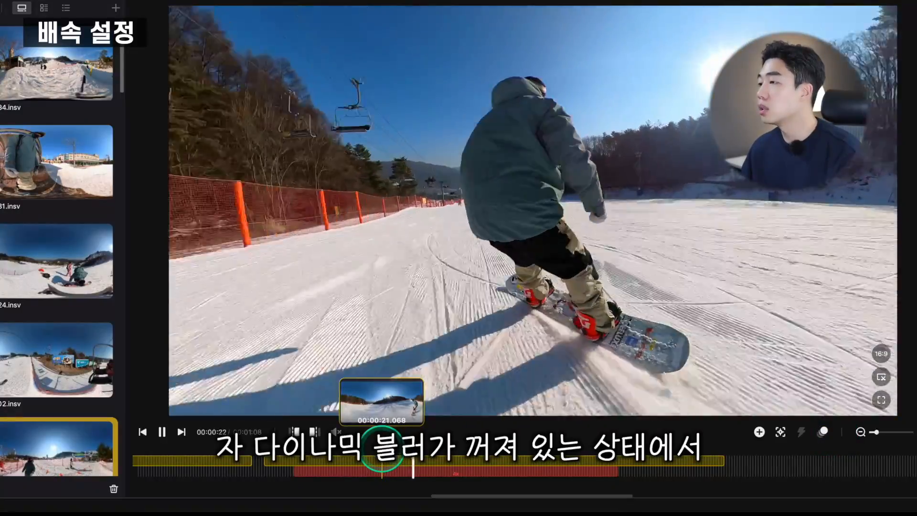
pyautogui.click(484, 453)
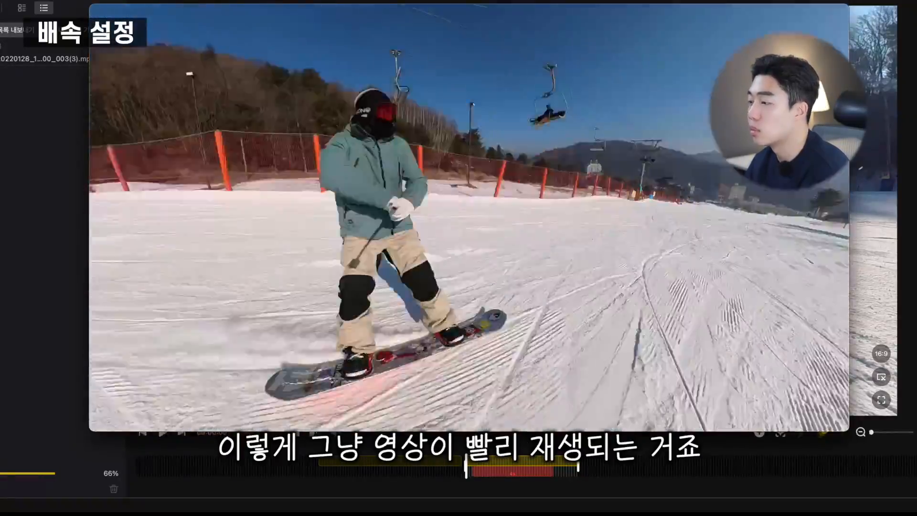
pyautogui.click(495, 428)
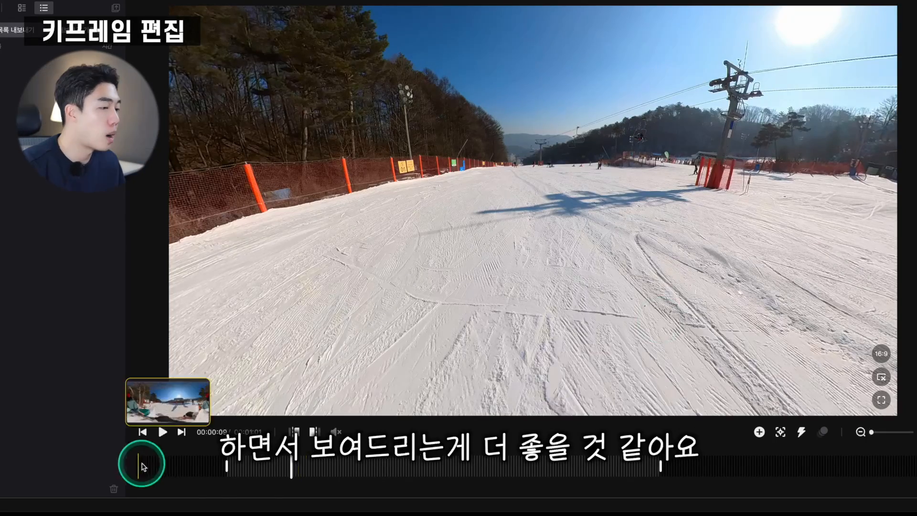
# - Play the clip's start to about 6 s, turn the view down the slope, and add a keyframe there
pyautogui.click(256, 462)
pyautogui.press('space')
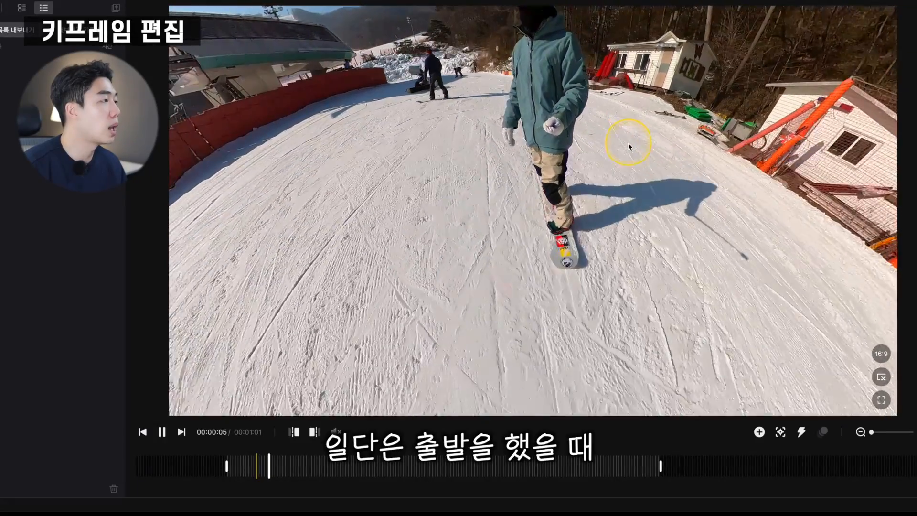
pyautogui.press('space')
pyautogui.moveTo(460, 160); pyautogui.dragTo(727, 384)
pyautogui.click(759, 432)
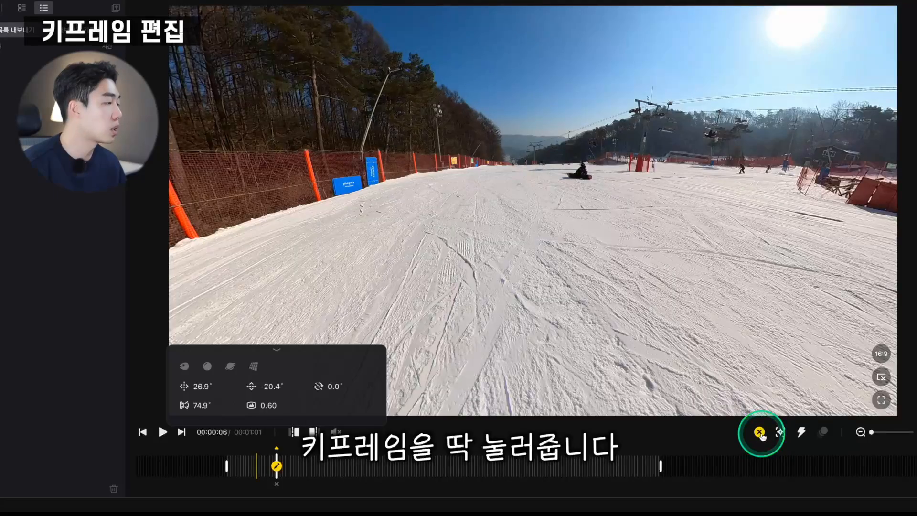
# - Fine-tune the 6 s keyframe's view angles, ending at 22.5° pan and -4.8° tilt
pyautogui.moveTo(615, 249); pyautogui.dragTo(513, 239)
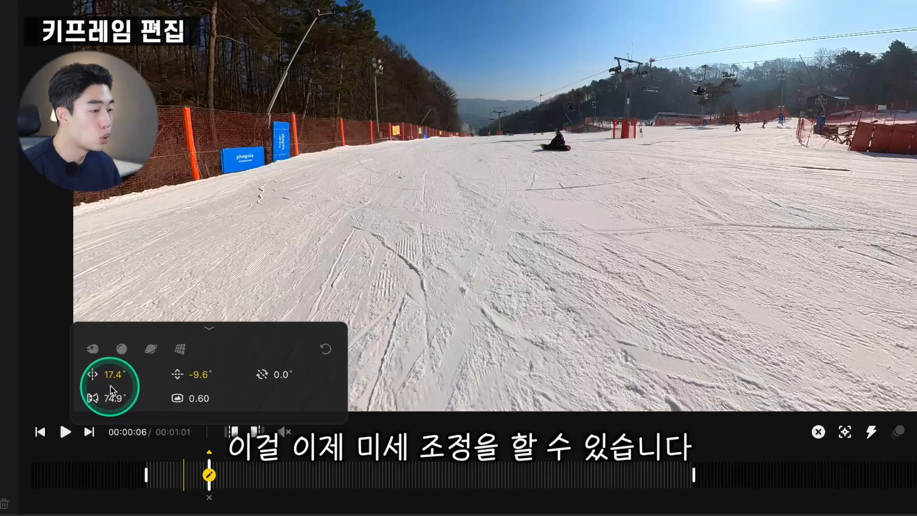
pyautogui.moveTo(192, 387); pyautogui.dragTo(192, 388)
pyautogui.moveTo(104, 376); pyautogui.dragTo(113, 375)
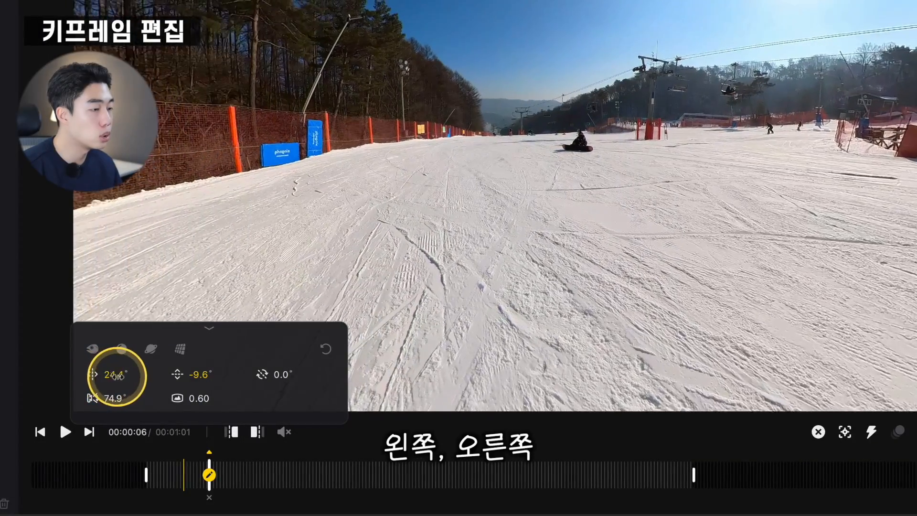
pyautogui.moveTo(180, 375); pyautogui.dragTo(200, 369)
pyautogui.moveTo(282, 375)
pyautogui.mouseDown()
pyautogui.moveTo(292, 376)
pyautogui.moveTo(286, 380)
pyautogui.mouseUp()
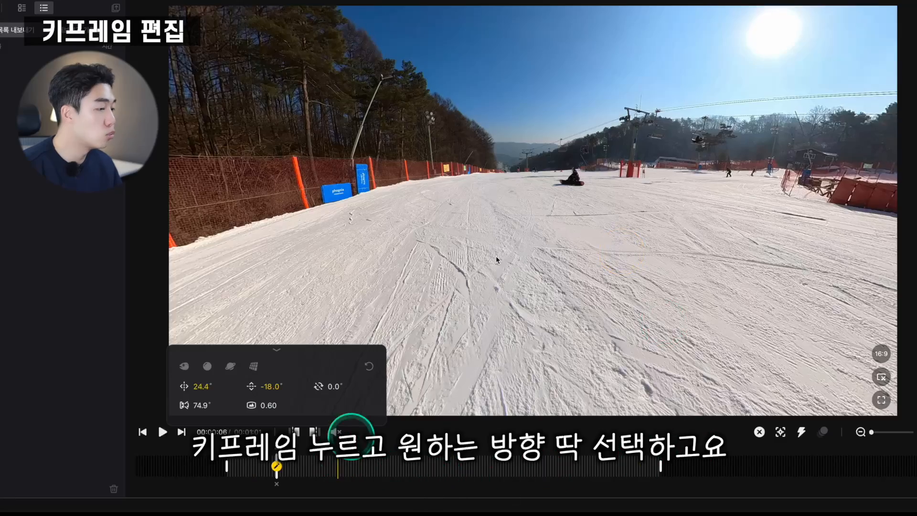
pyautogui.moveTo(602, 144); pyautogui.dragTo(589, 191)
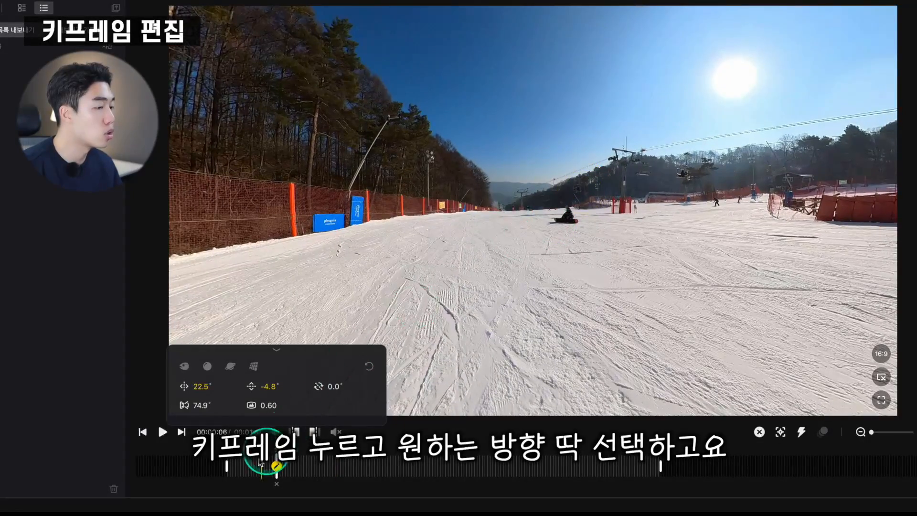
# - Play on to about 9 s and add a keyframe with the view turned to the snowboarder, at -153.5° pan and -19.0° tilt
pyautogui.moveTo(261, 463); pyautogui.dragTo(272, 463)
pyautogui.press('space')
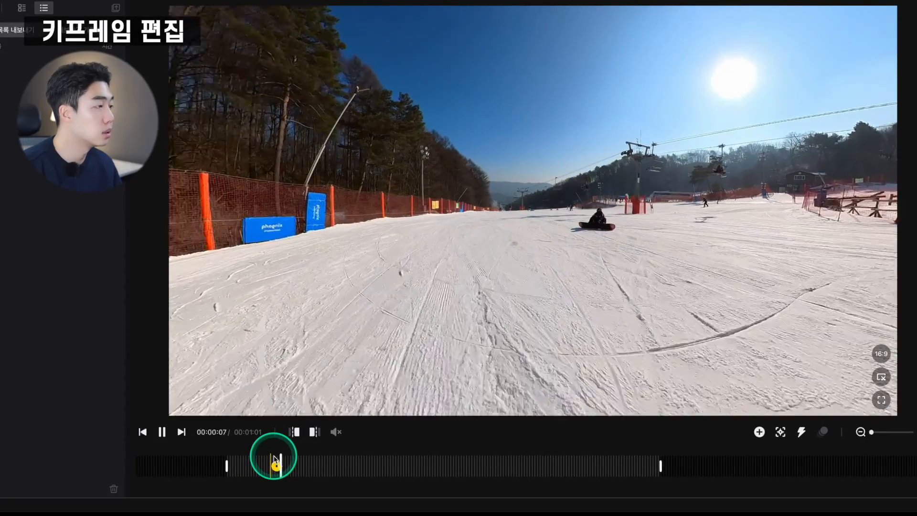
pyautogui.press('space')
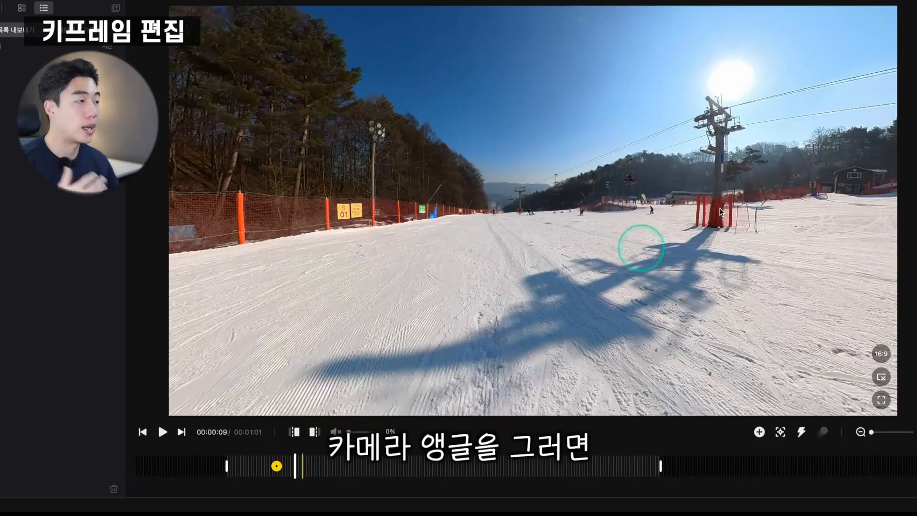
pyautogui.moveTo(777, 215); pyautogui.dragTo(641, 207)
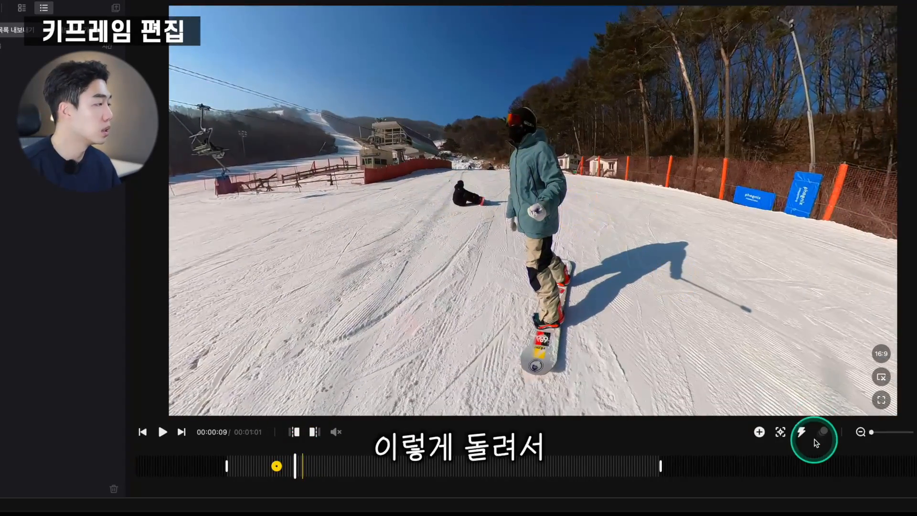
pyautogui.moveTo(610, 285); pyautogui.dragTo(592, 248)
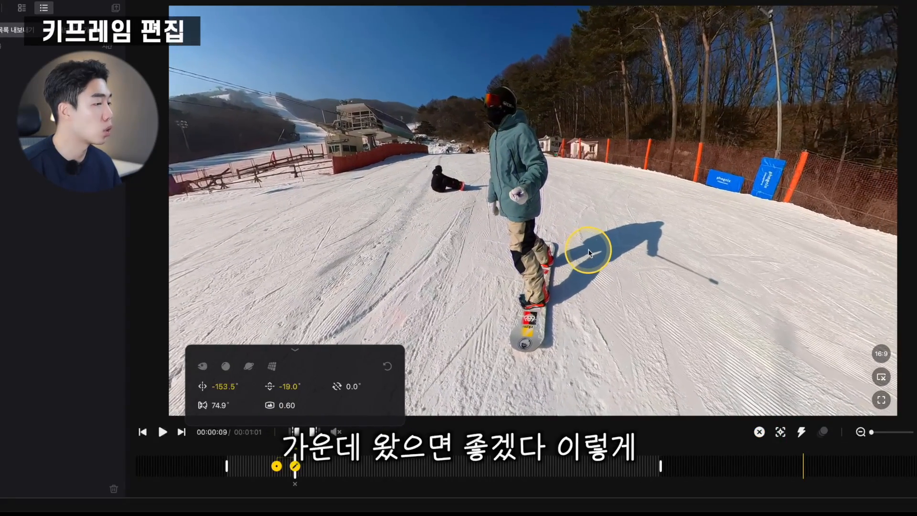
# - Play back the view rotation from just before the first keyframe past the second one
pyautogui.click(273, 458)
pyautogui.press('space')
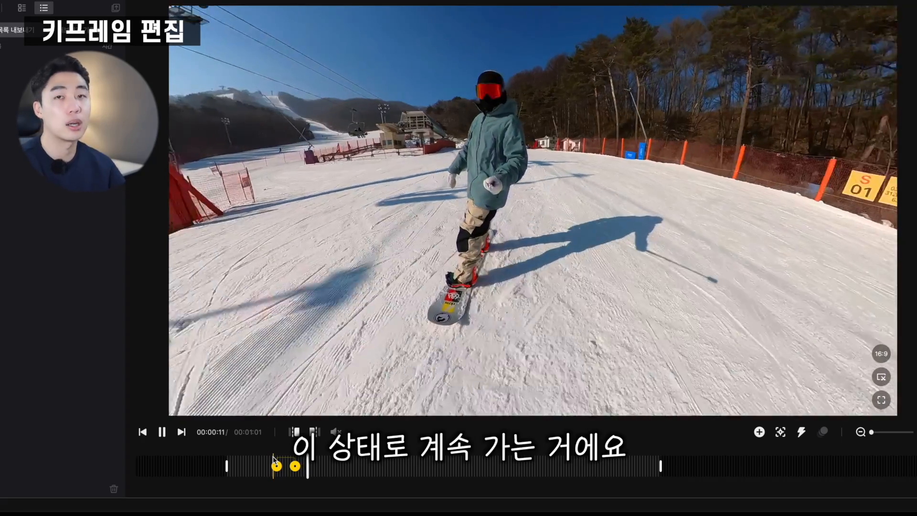
pyautogui.press('space')
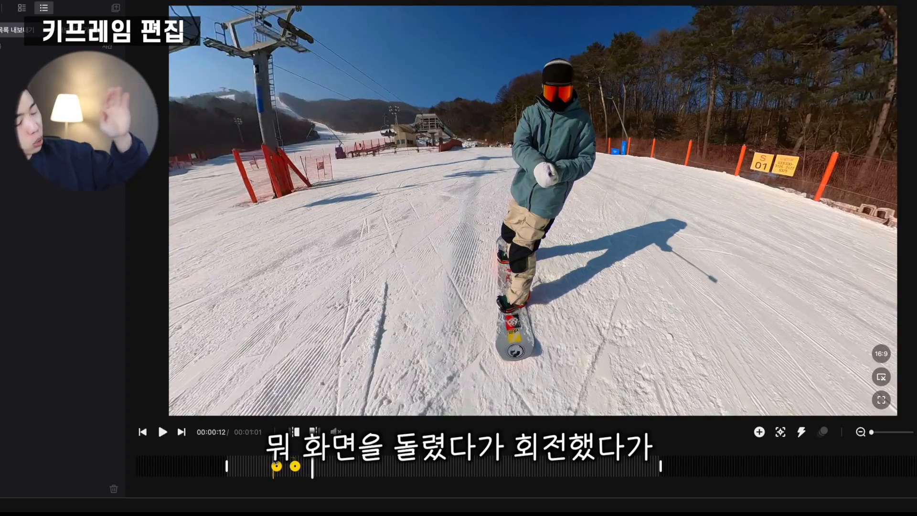
# - Play on to about 12 s and add a keyframe facing down the slope again, at -332.1° pan and -9.7° tilt
pyautogui.click(297, 460)
pyautogui.press('space')
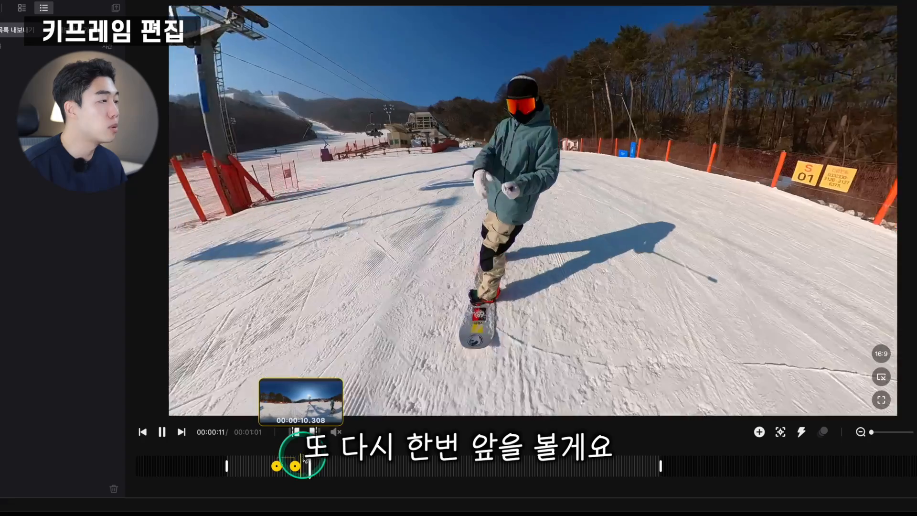
pyautogui.press('space')
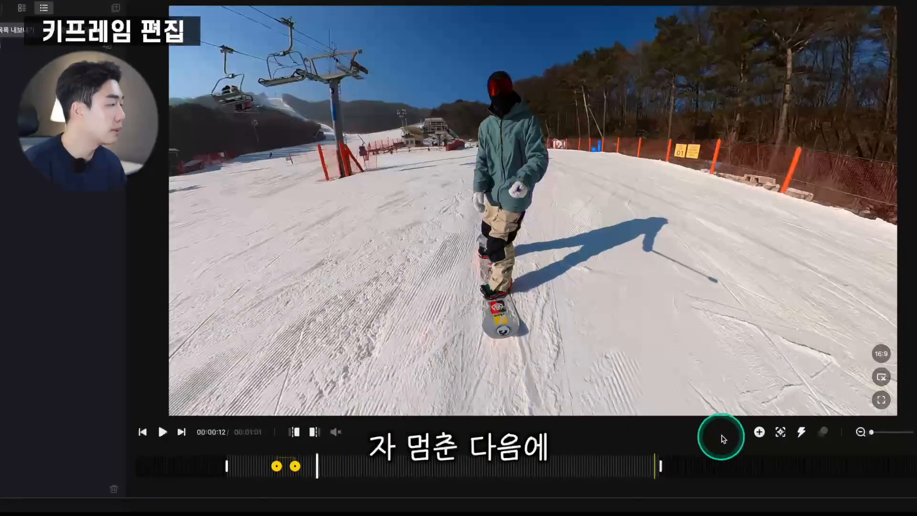
pyautogui.moveTo(688, 268); pyautogui.dragTo(506, 223)
pyautogui.moveTo(602, 206); pyautogui.dragTo(512, 255)
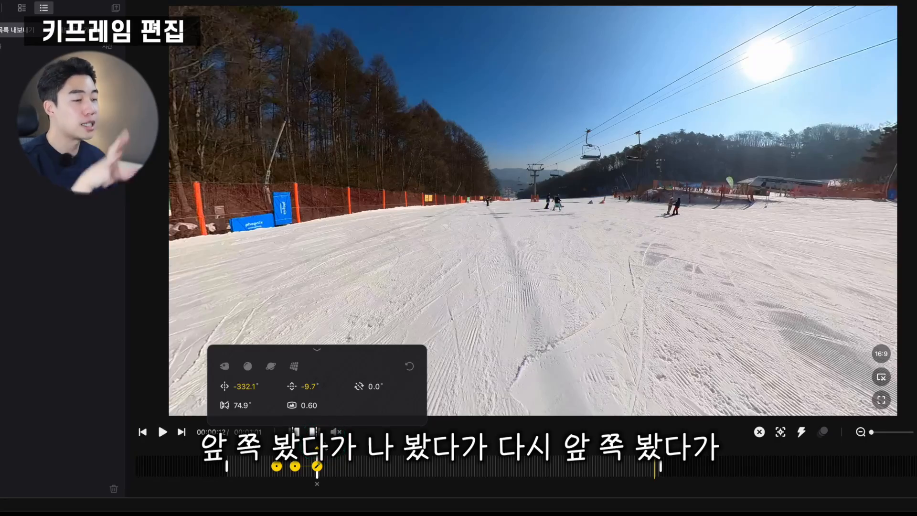
# - Play back all three keyframed view turns, stopping at about 15 s
pyautogui.click(273, 458)
pyautogui.press('space')
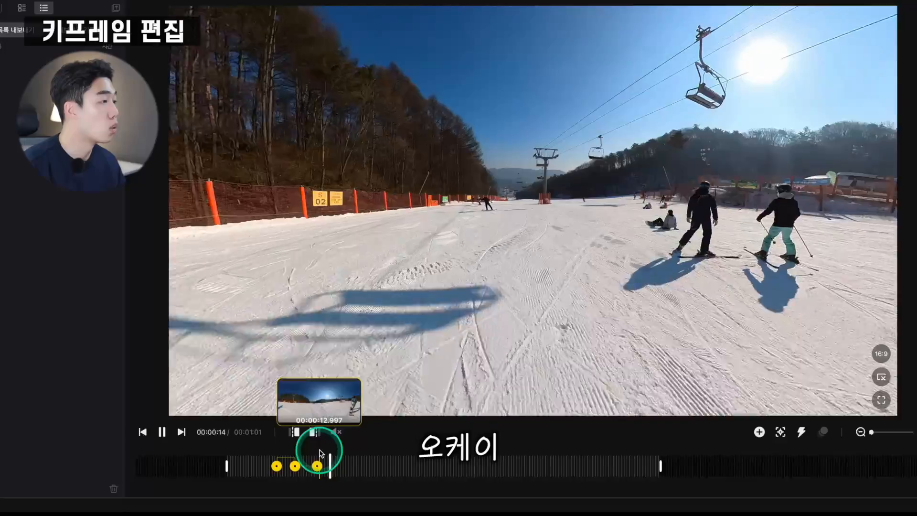
pyautogui.press('space')
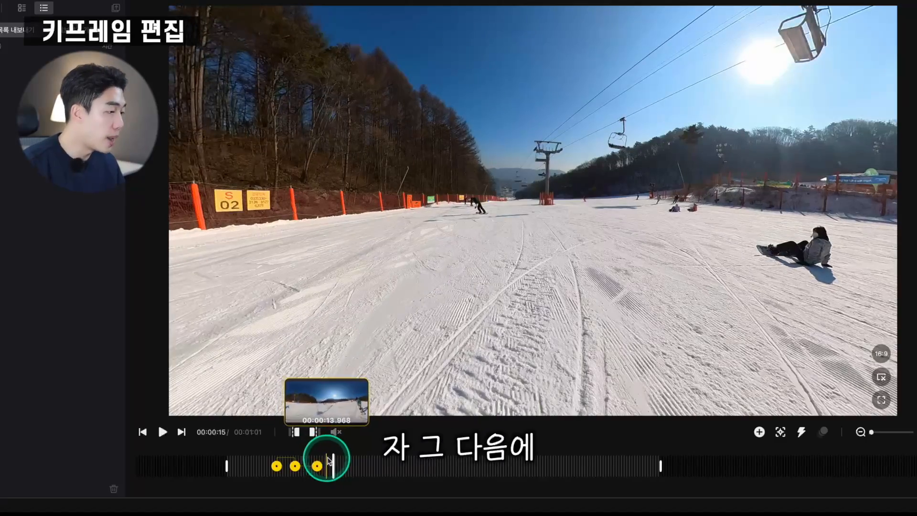
# - Add a keyframe at 15 s with the default view (기본 값) and reframe it to -324.0° pan
pyautogui.click(631, 427)
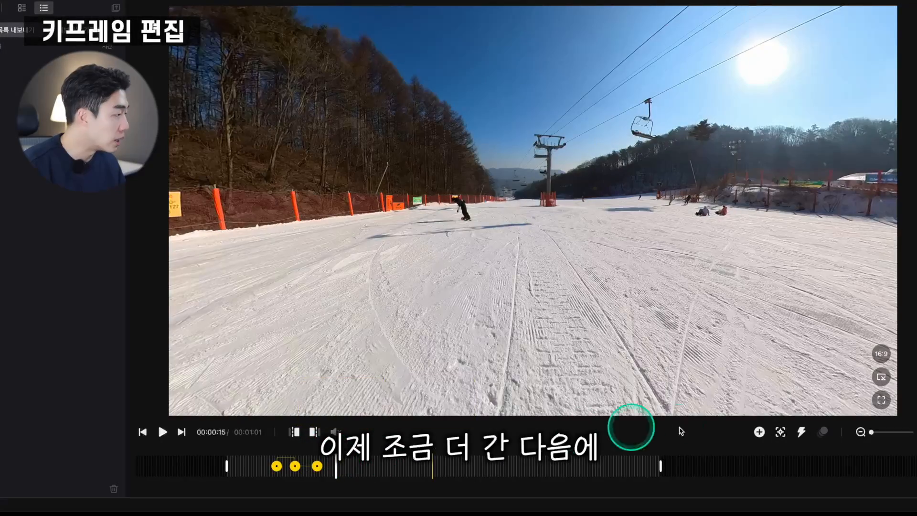
pyautogui.click(781, 433)
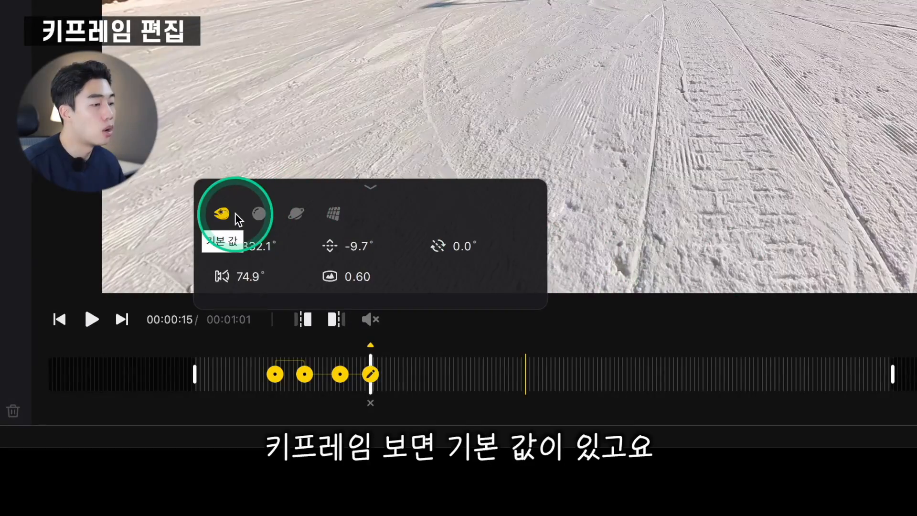
pyautogui.click(222, 214)
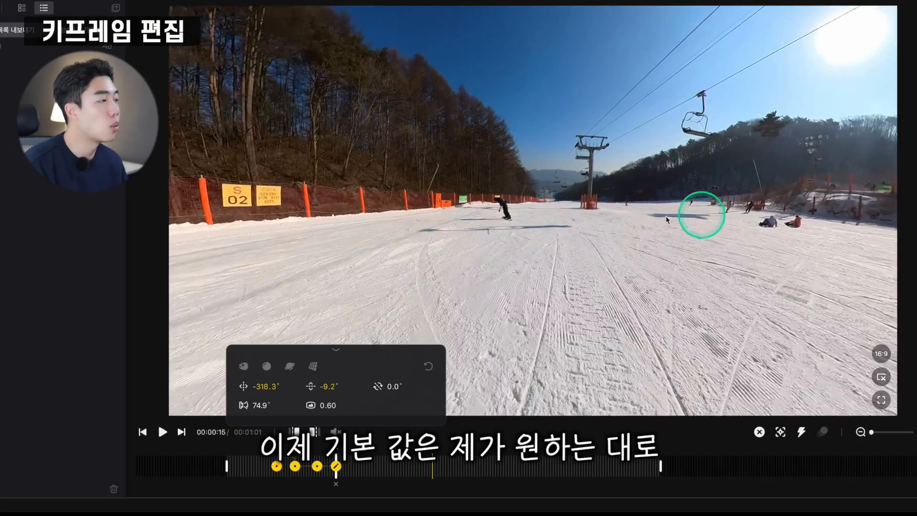
pyautogui.moveTo(700, 210); pyautogui.dragTo(618, 180)
# - Try the Crystal Ball (크리스탈 볼) view on the 15 s keyframe and play back the transition into it
pyautogui.click(267, 367)
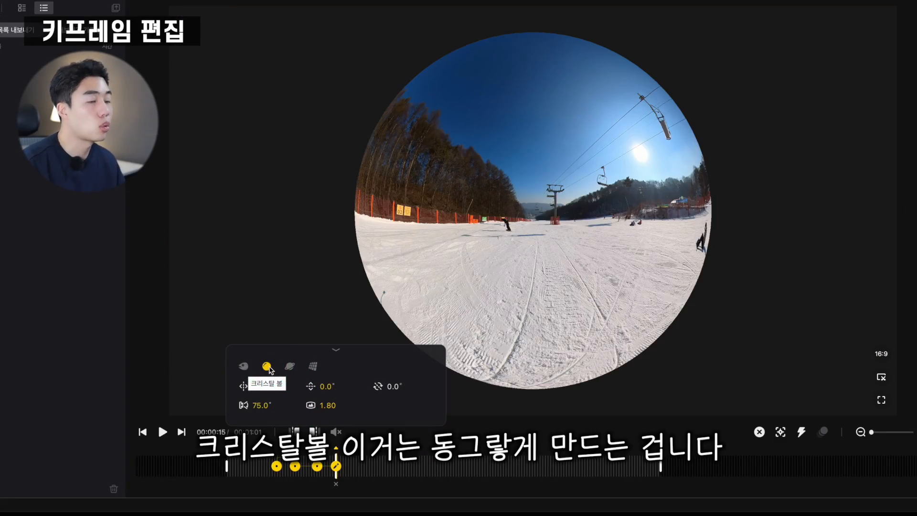
pyautogui.click(304, 457)
pyautogui.press('space')
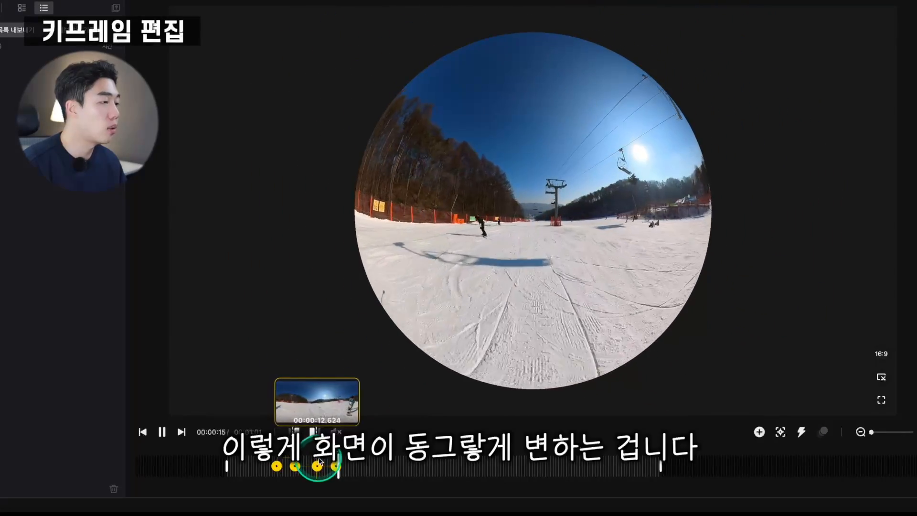
pyautogui.press('space')
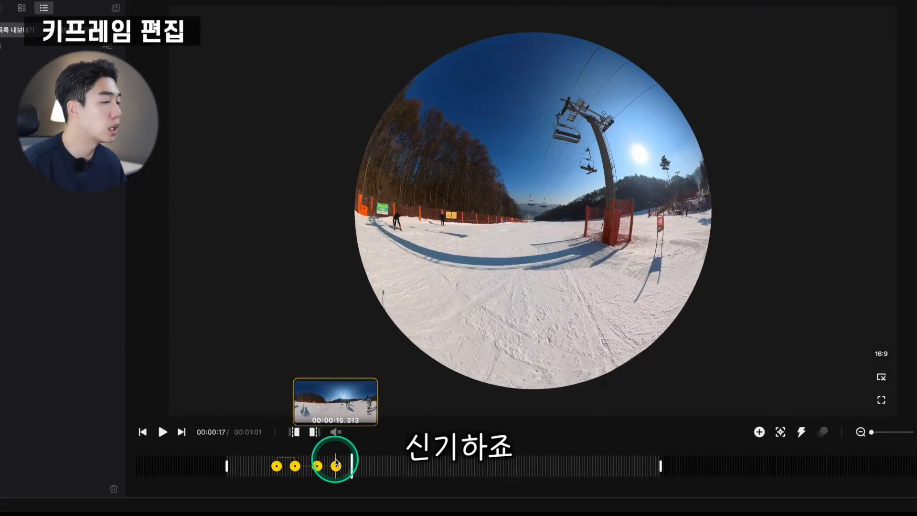
# - Set the 15 s keyframe to the Tiny Planet (타이니 행성) view and play back the transition
pyautogui.click(336, 466)
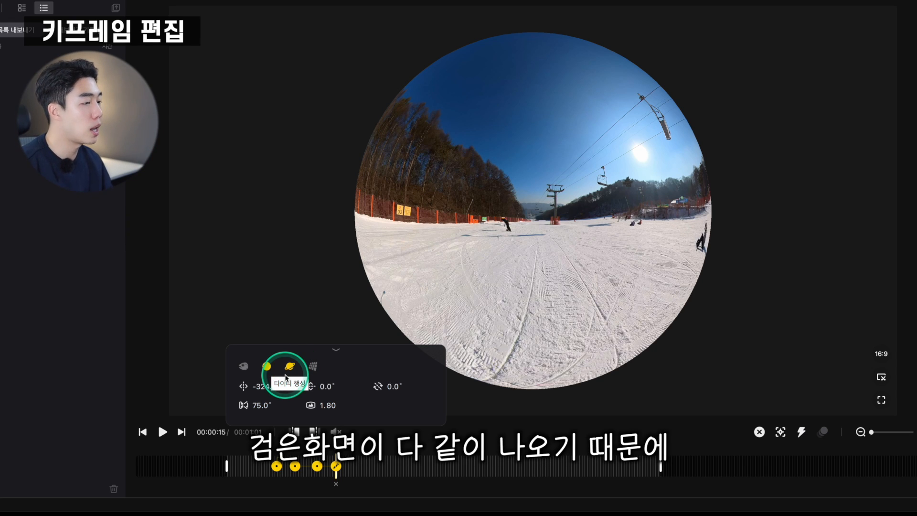
pyautogui.click(289, 367)
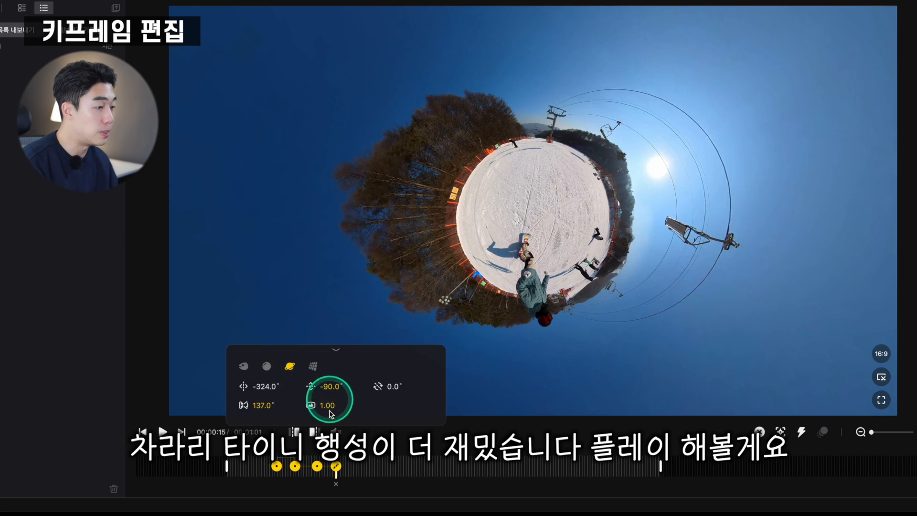
pyautogui.click(319, 461)
pyautogui.press('space')
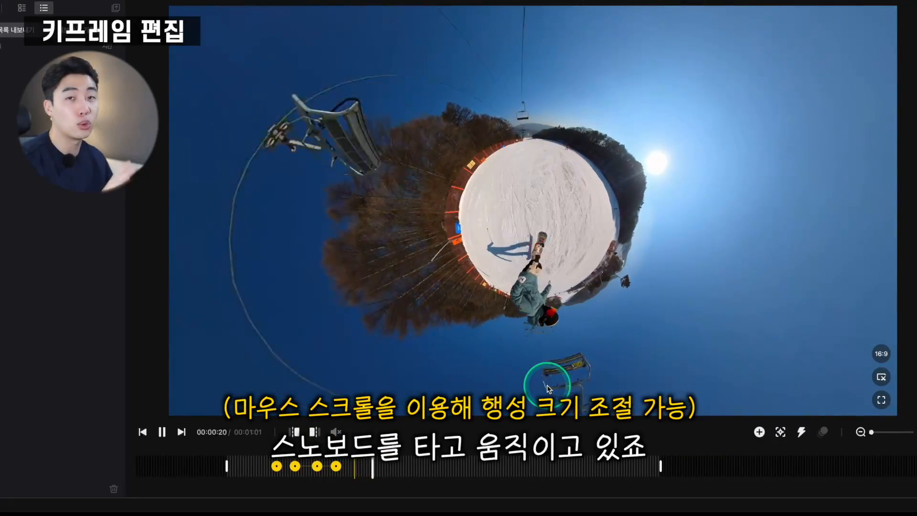
# - Add a keyframe at 18 s, turn the planet inside out at -329.9° pan and 78.6° tilt, and play back the change
pyautogui.click(337, 465)
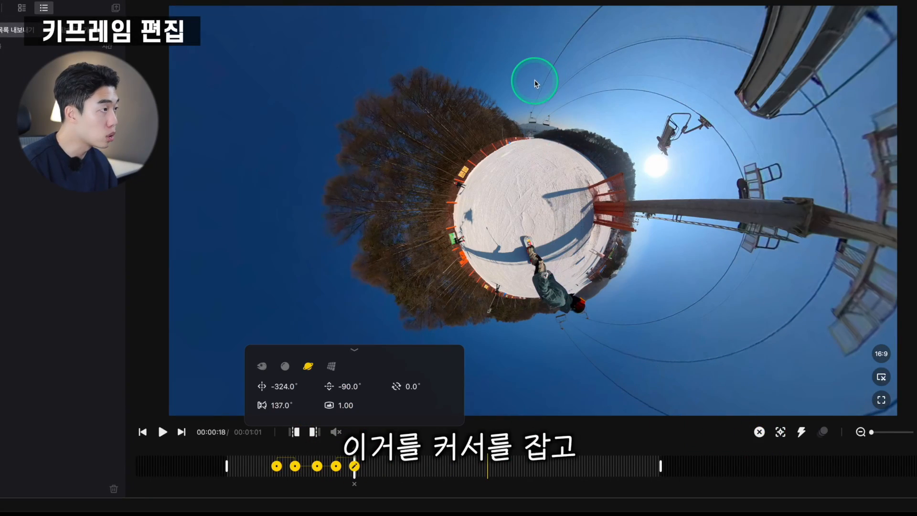
pyautogui.moveTo(534, 80); pyautogui.dragTo(487, 288)
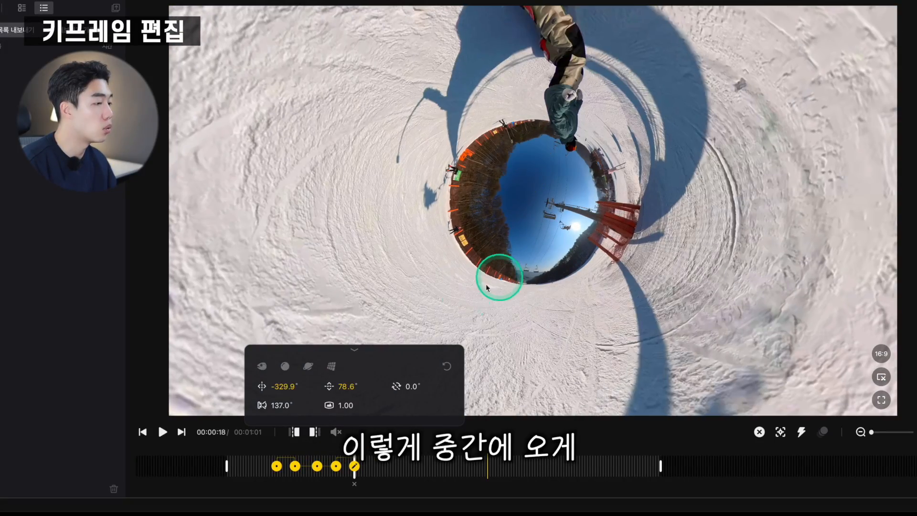
pyautogui.click(333, 460)
pyautogui.press('space')
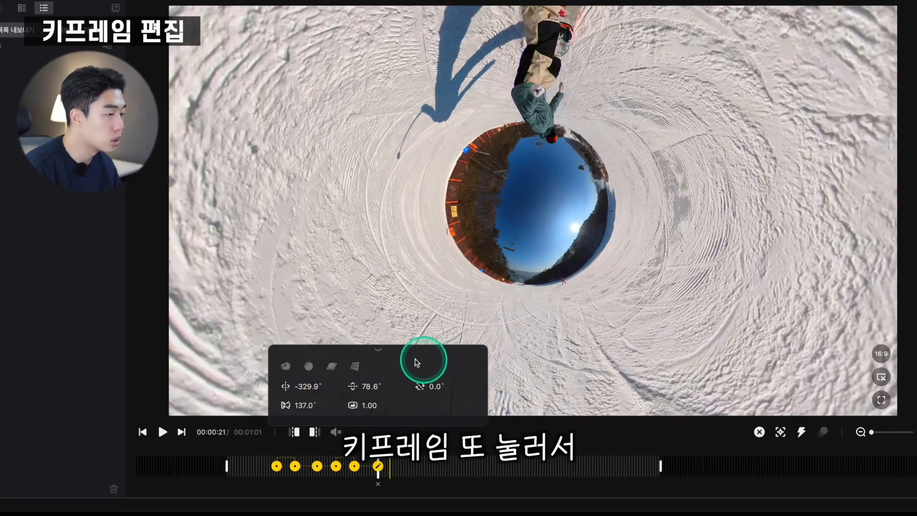
# - Add a keyframe at 21 s and return its view to the default values (기본 값)
pyautogui.click(287, 367)
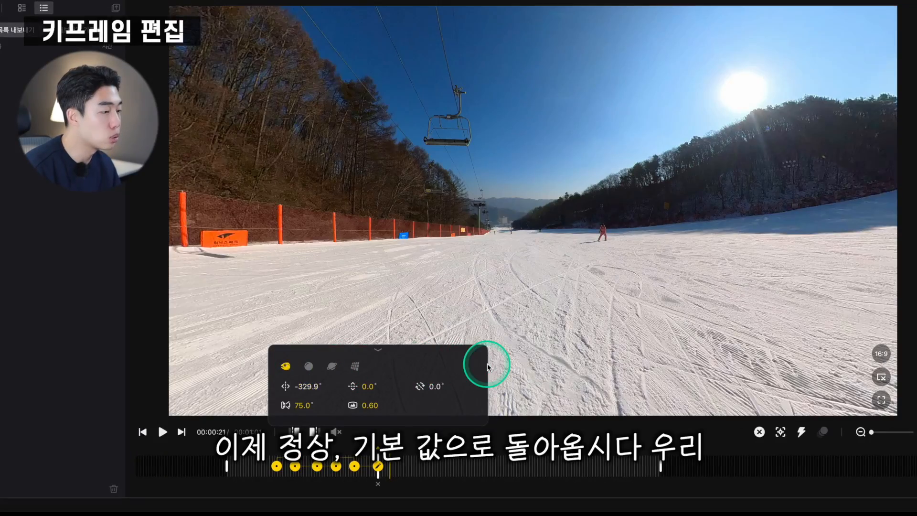
pyautogui.click(588, 266)
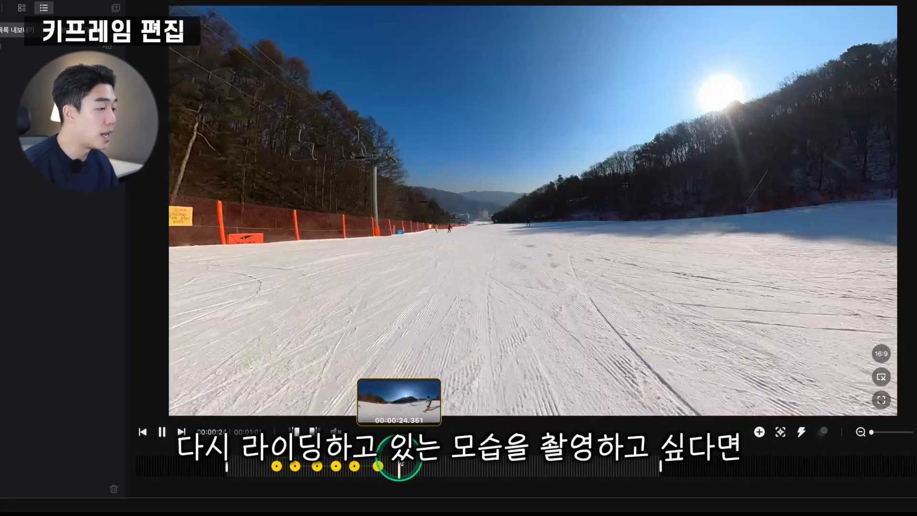
# - Add a keyframe at about 24 s with the view turned to the riding snowboarder, and play back the turn from the 21 s keyframe
pyautogui.click(401, 462)
pyautogui.click(497, 345)
pyautogui.moveTo(698, 258); pyautogui.dragTo(681, 277)
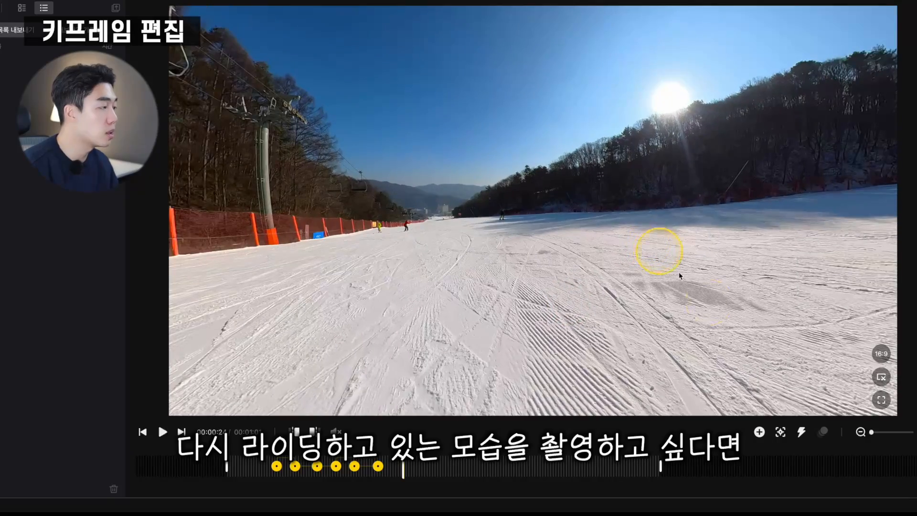
pyautogui.click(759, 432)
pyautogui.moveTo(645, 229)
pyautogui.mouseDown()
pyautogui.moveTo(517, 226)
pyautogui.moveTo(635, 225)
pyautogui.moveTo(565, 217)
pyautogui.moveTo(598, 243)
pyautogui.moveTo(580, 247)
pyautogui.mouseUp()
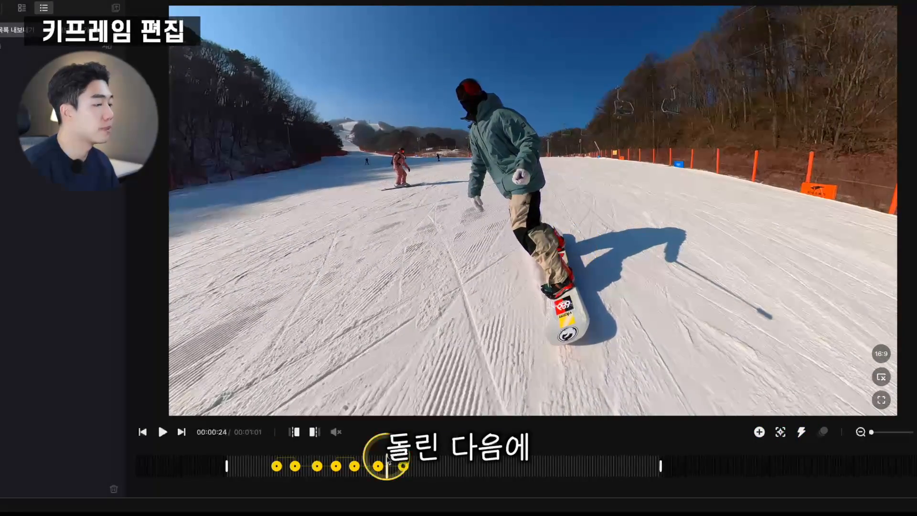
pyautogui.press('space')
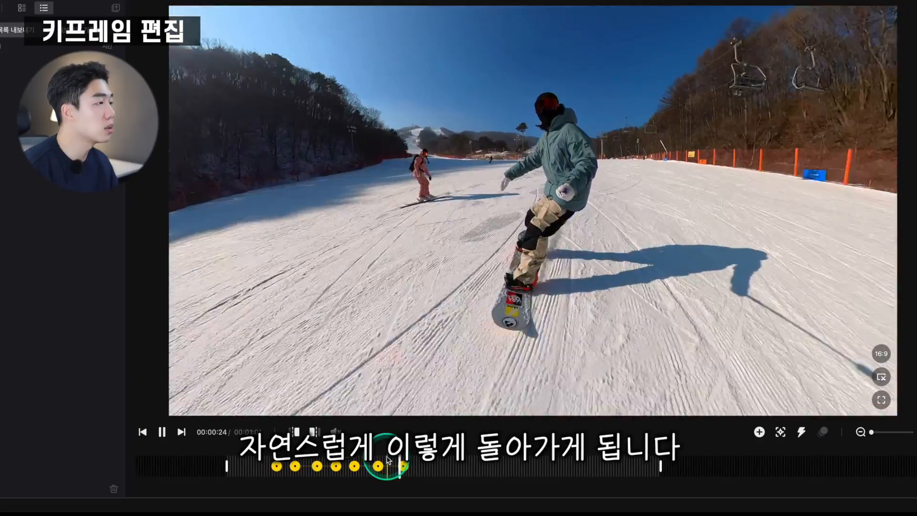
pyautogui.scroll(3, 299, 461)
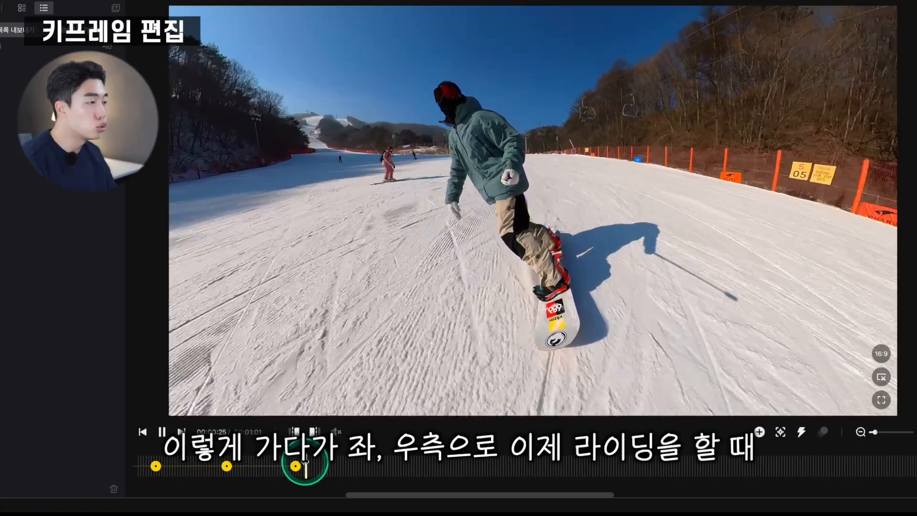
# - Move the keyframe near 24.6 s slightly earlier, to about 24.2 s on the timeline
pyautogui.press('space')
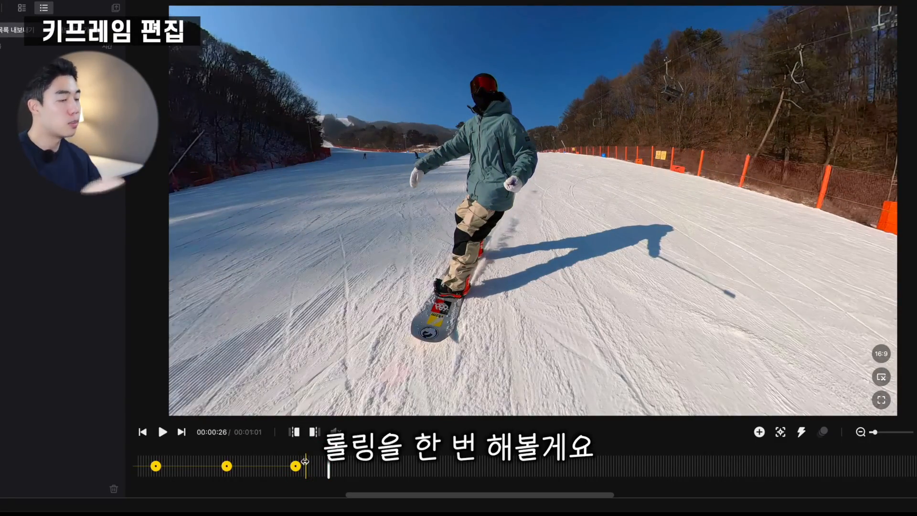
pyautogui.click(295, 462)
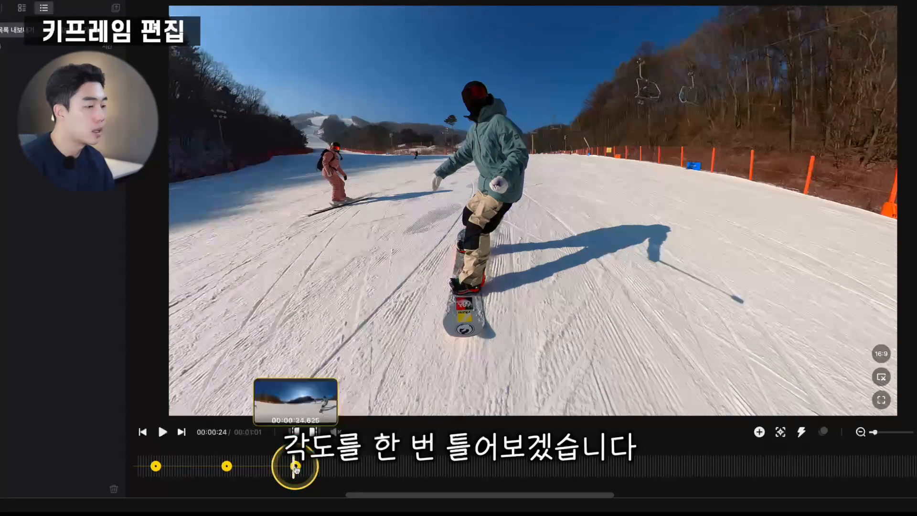
pyautogui.moveTo(296, 467); pyautogui.dragTo(287, 465)
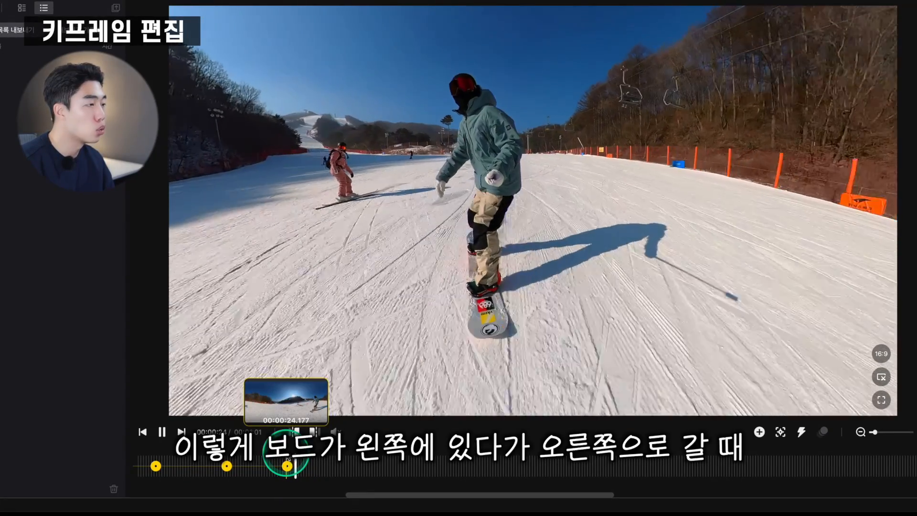
# - Add a keyframe at 25 s where the snowboarder leans into the turn, and roll the view to 23.0°
pyautogui.press('space')
pyautogui.click(760, 435)
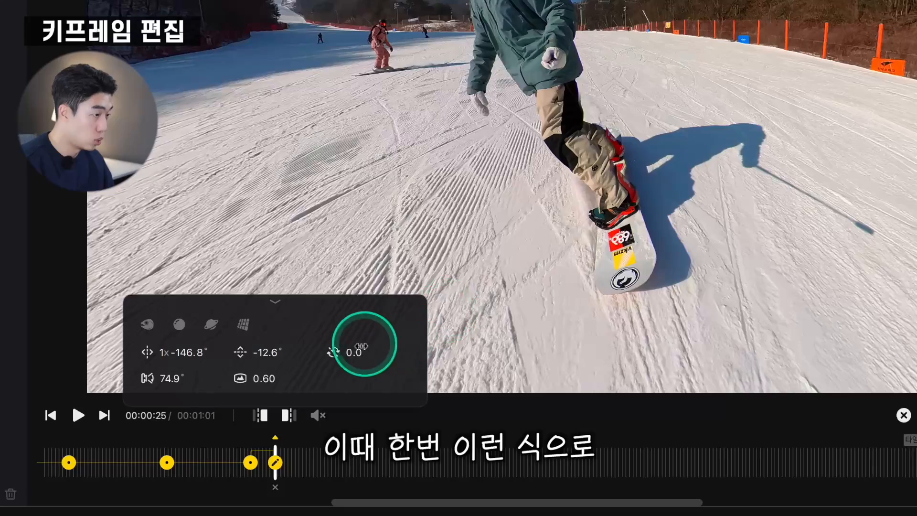
pyautogui.moveTo(354, 353); pyautogui.dragTo(371, 353)
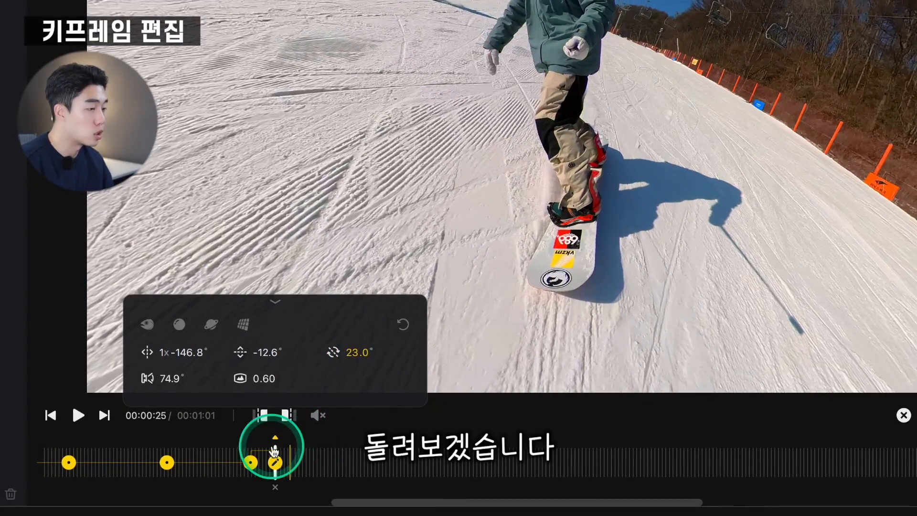
# - Add a keyframe at 26 s, roll the view in the opposite direction, and play on from there
pyautogui.press('space')
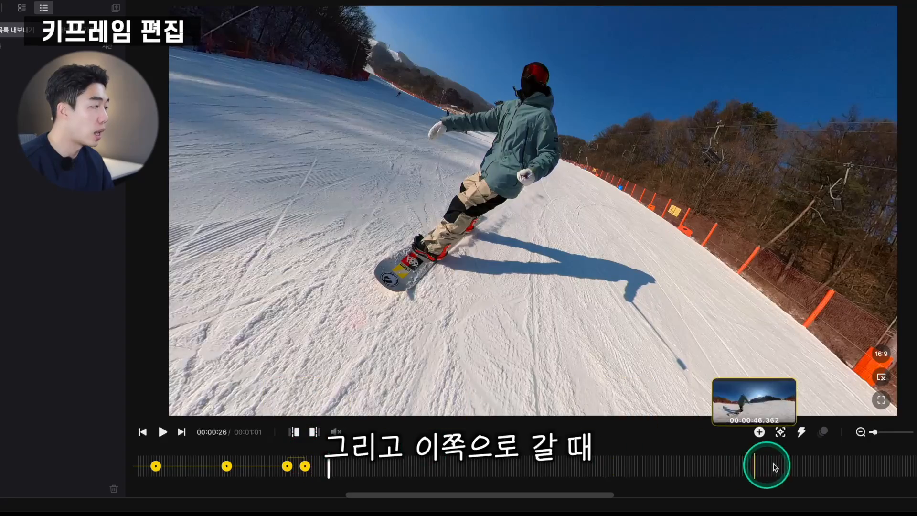
pyautogui.click(759, 432)
pyautogui.moveTo(392, 386); pyautogui.dragTo(376, 386)
pyautogui.press('space')
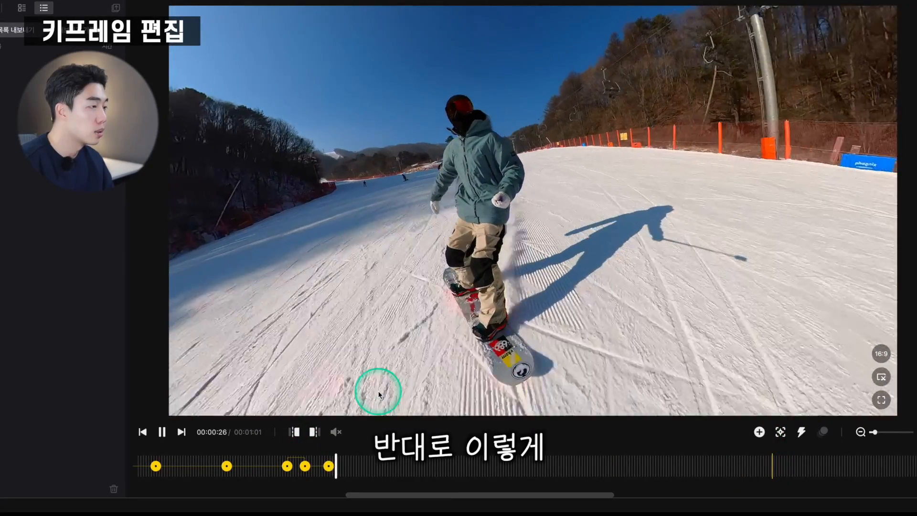
# - Add a keyframe at 28 s at the next turn and roll the view back the other way to about 17°
pyautogui.press('space')
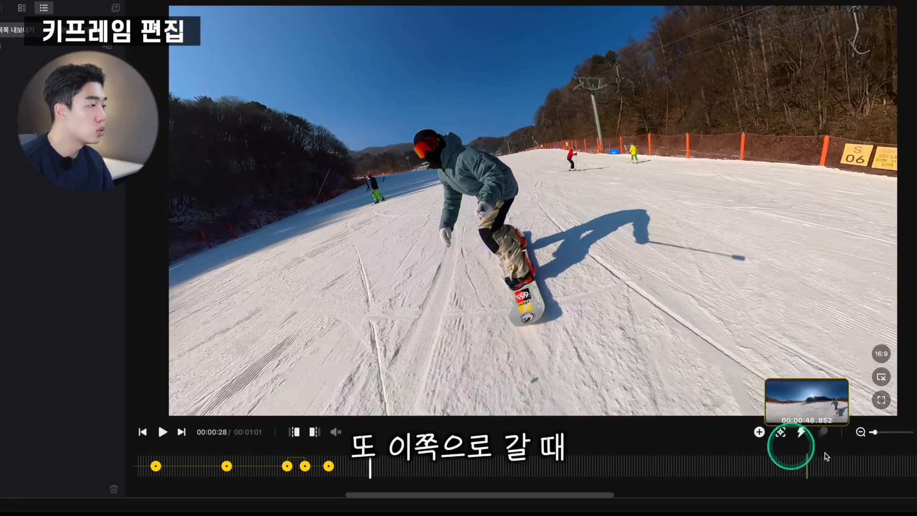
pyautogui.click(762, 433)
pyautogui.moveTo(441, 384)
pyautogui.mouseDown()
pyautogui.moveTo(435, 390)
pyautogui.moveTo(449, 390)
pyautogui.mouseUp()
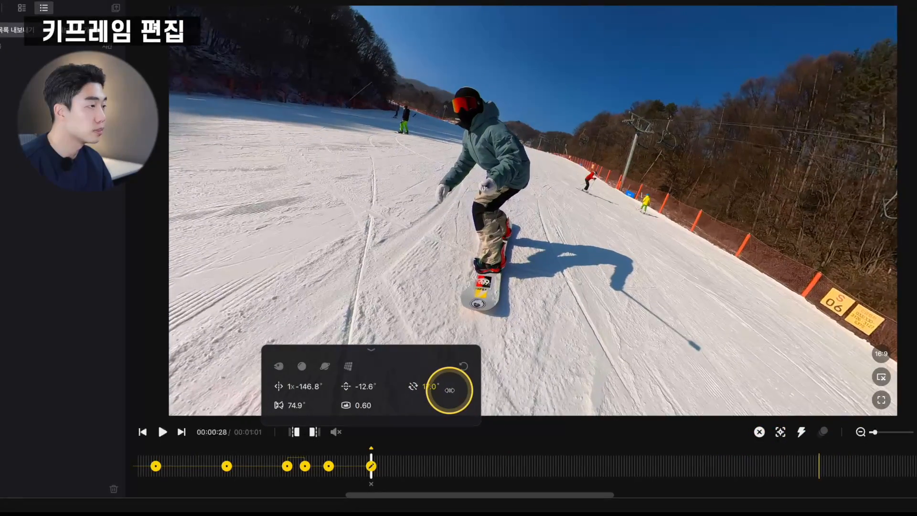
# - Play back the rolling keyframes from about 24 s through to 32 s
pyautogui.click(281, 462)
pyautogui.press('space')
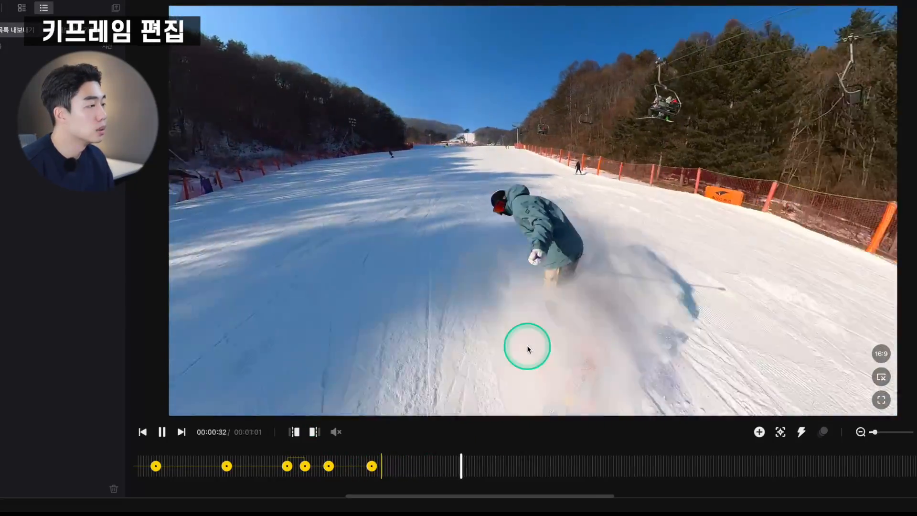
pyautogui.click(527, 346)
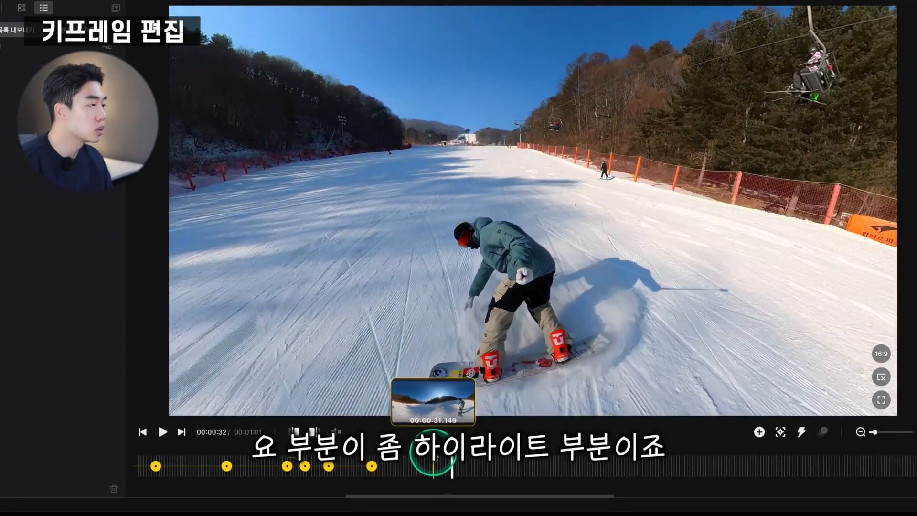
# - Add an unrolled keyframe at 31 s before the snow spray and another at 32 s with the view tilted down onto the snow
pyautogui.click(442, 462)
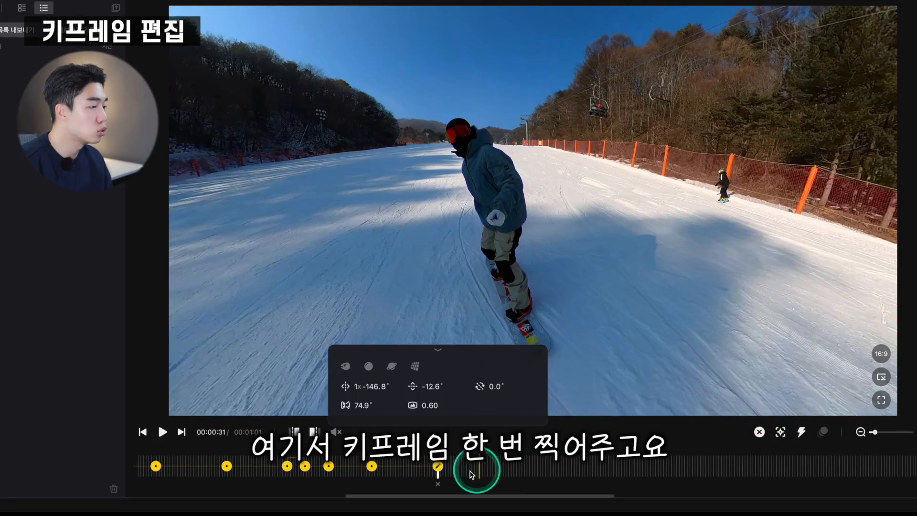
pyautogui.press('space')
pyautogui.press('space')
pyautogui.press('space')
pyautogui.press('space')
pyautogui.click(758, 433)
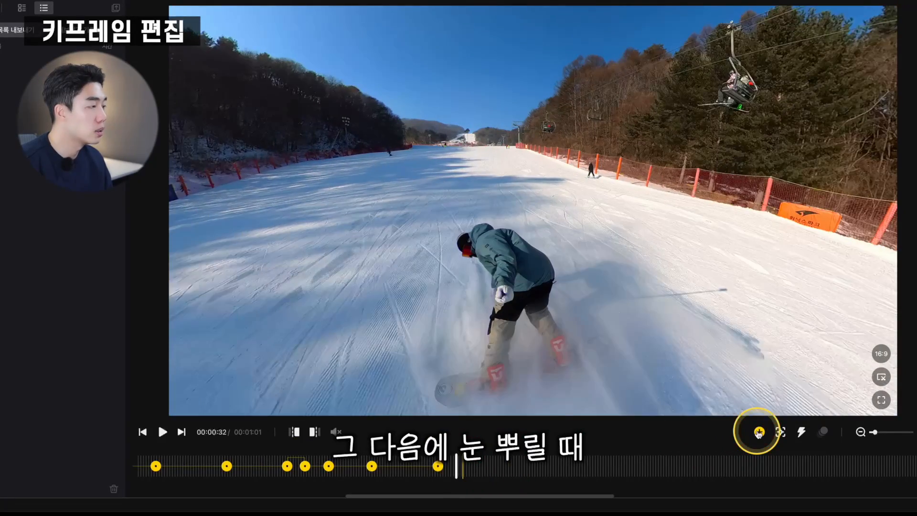
pyautogui.moveTo(615, 338); pyautogui.dragTo(690, 241)
# - Play back the transition between the 31 s and 32 s keyframes and on to 33 s
pyautogui.click(420, 458)
pyautogui.press('space')
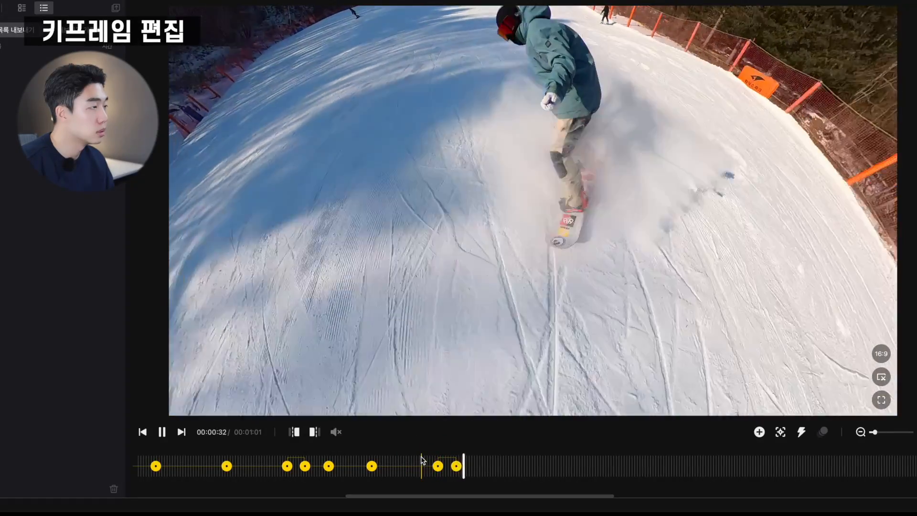
pyautogui.click(433, 458)
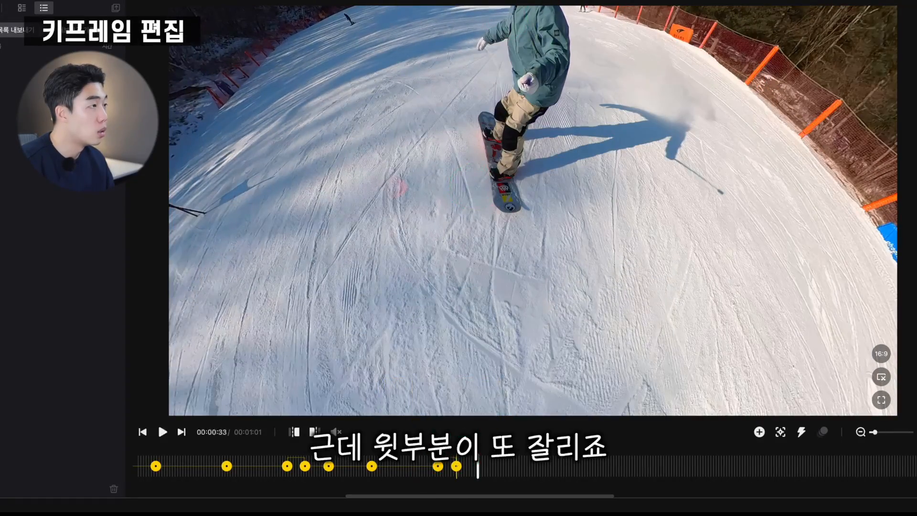
# - Add a keyframe at about 32.7 s and raise the view so the snowboarder's cut-off head comes into frame
pyautogui.click(462, 461)
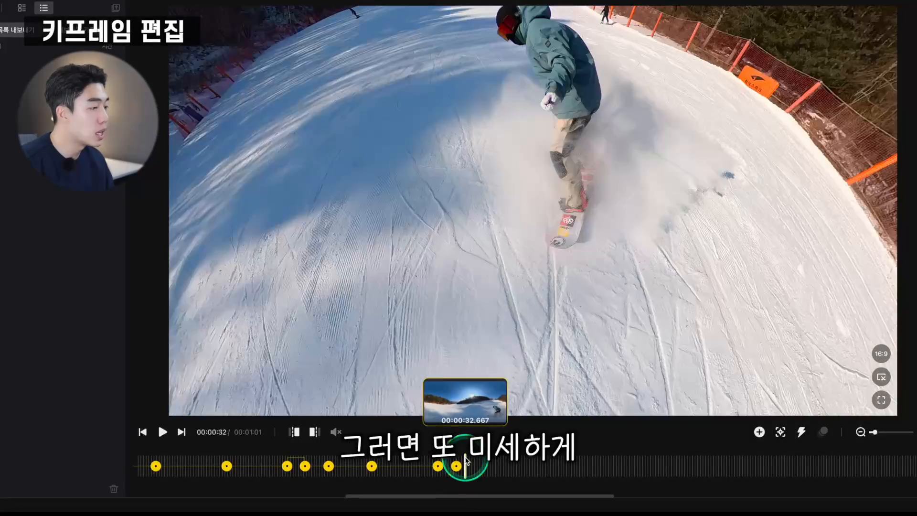
pyautogui.click(467, 462)
pyautogui.click(760, 432)
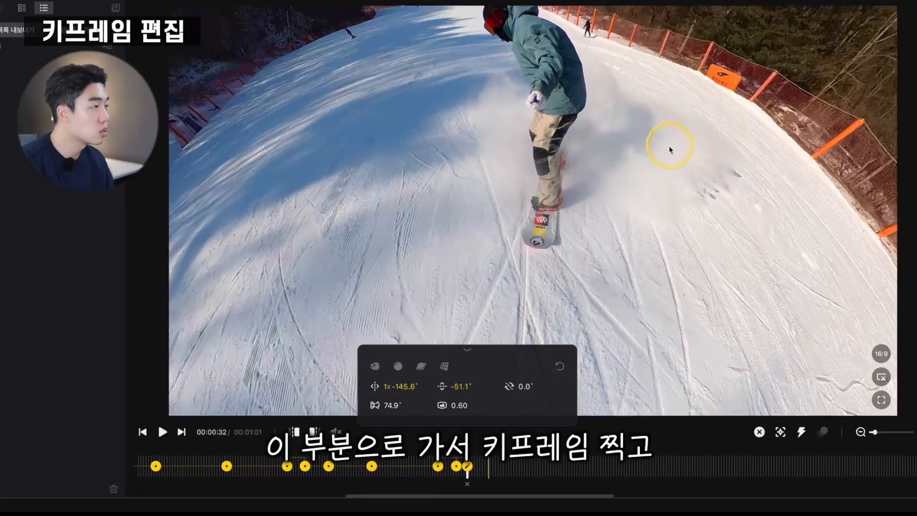
pyautogui.moveTo(668, 144); pyautogui.dragTo(635, 205)
# - Add a keyframe at 33 s framing the snowboarder's whole body, and play on to 34 s
pyautogui.click(476, 466)
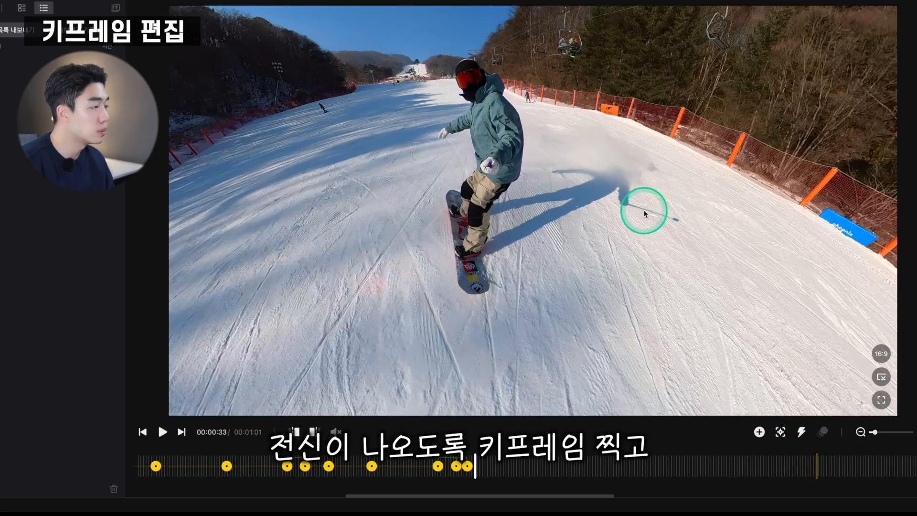
pyautogui.press('space')
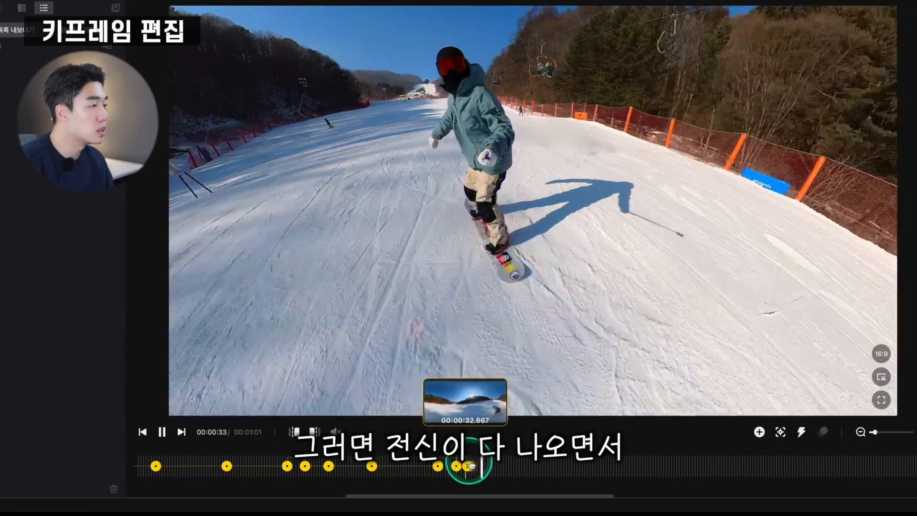
pyautogui.press('space')
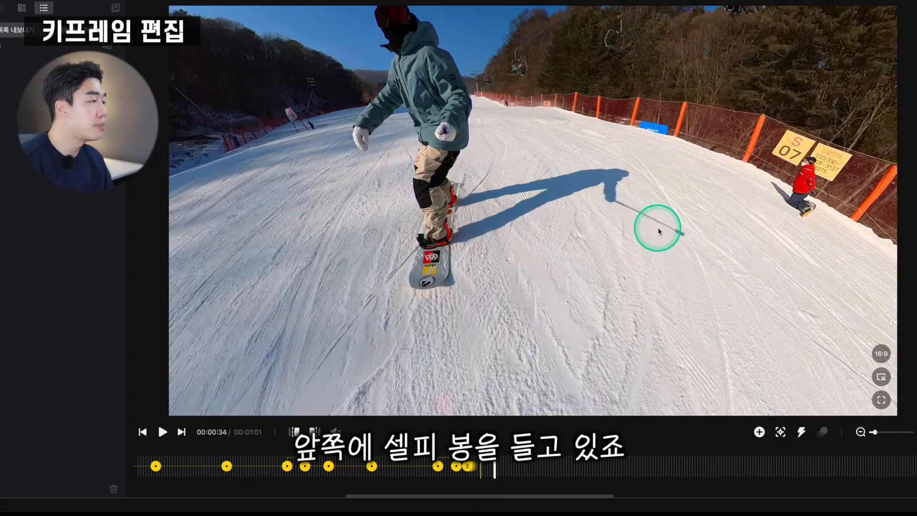
# - Preview the selfie-stick hand change between 34 and 36 s, turning the view to see the snowboarder from behind
pyautogui.press('space')
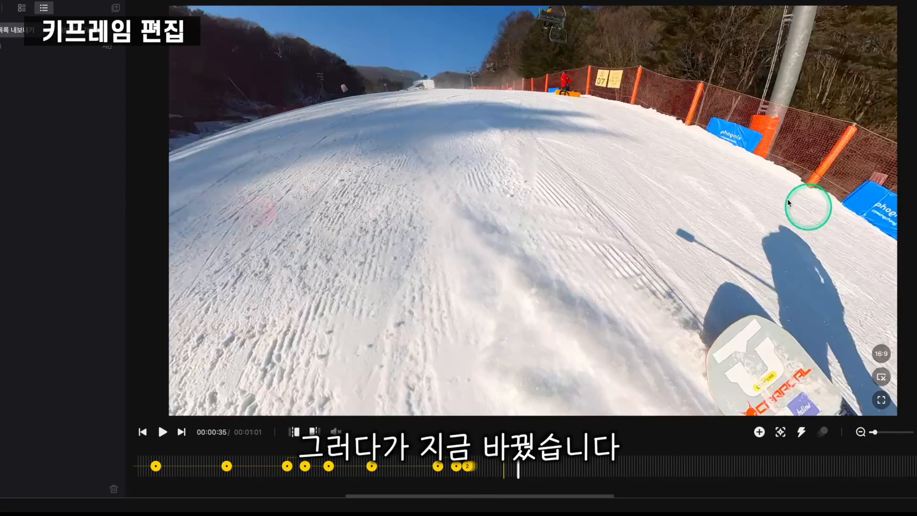
pyautogui.moveTo(807, 206); pyautogui.dragTo(473, 201)
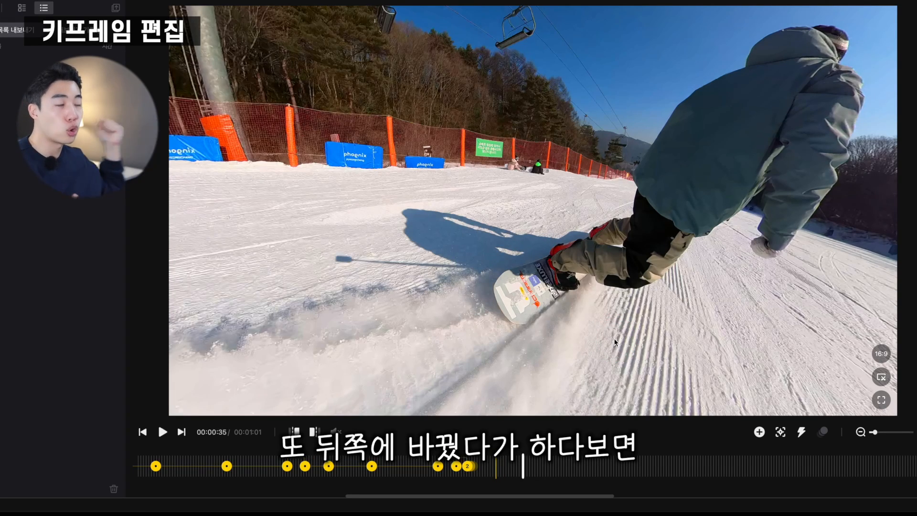
pyautogui.moveTo(674, 239); pyautogui.dragTo(582, 241)
pyautogui.click(493, 453)
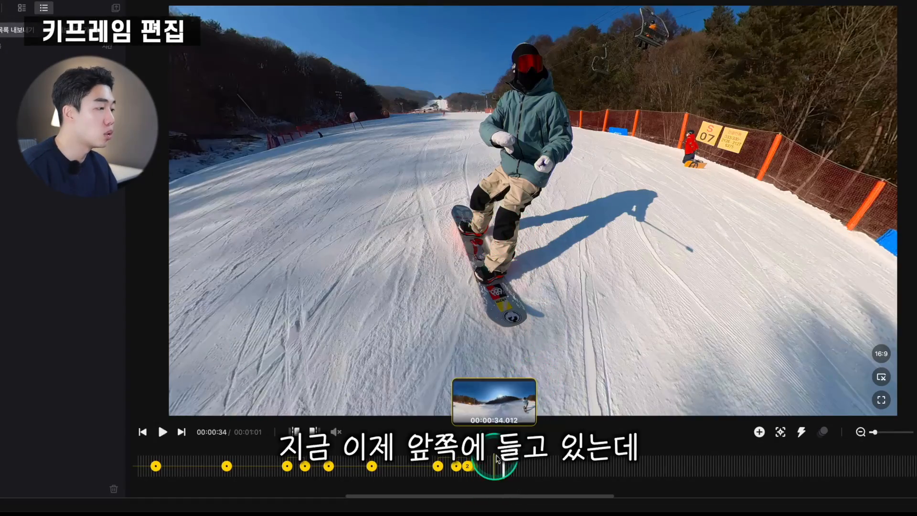
pyautogui.press('space')
pyautogui.press('space')
pyautogui.moveTo(721, 285); pyautogui.dragTo(645, 191)
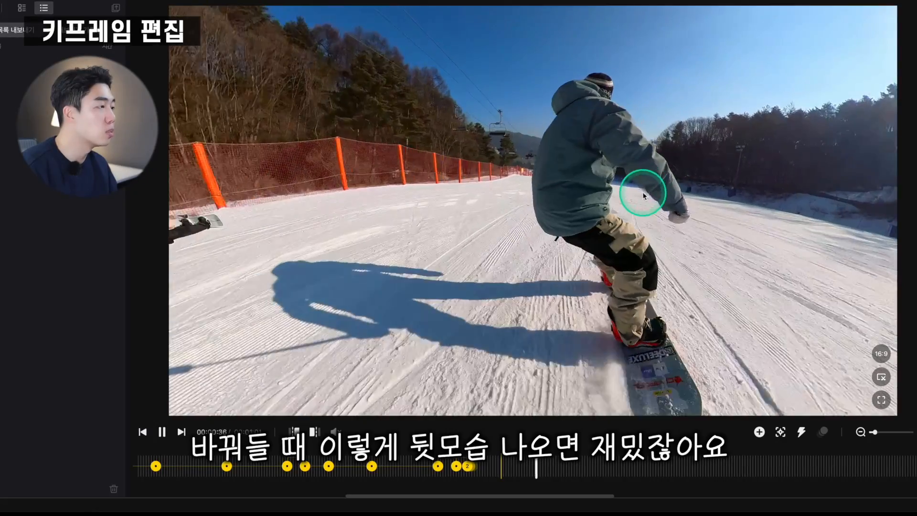
# - Add a keyframe at 34 s with the snowboarder framed from the front at 1x-147.5° pan and -13.5° tilt
pyautogui.click(487, 467)
pyautogui.press('space')
pyautogui.moveTo(505, 296); pyautogui.dragTo(760, 462)
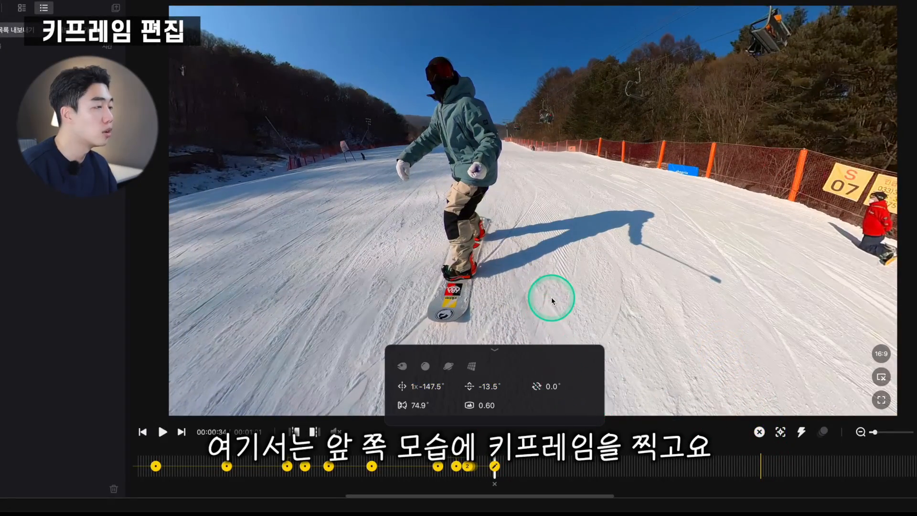
# - Add a keyframe shortly after the front-view one, with the view turned to the snowboarder's side during the hand change
pyautogui.press('space')
pyautogui.press('space')
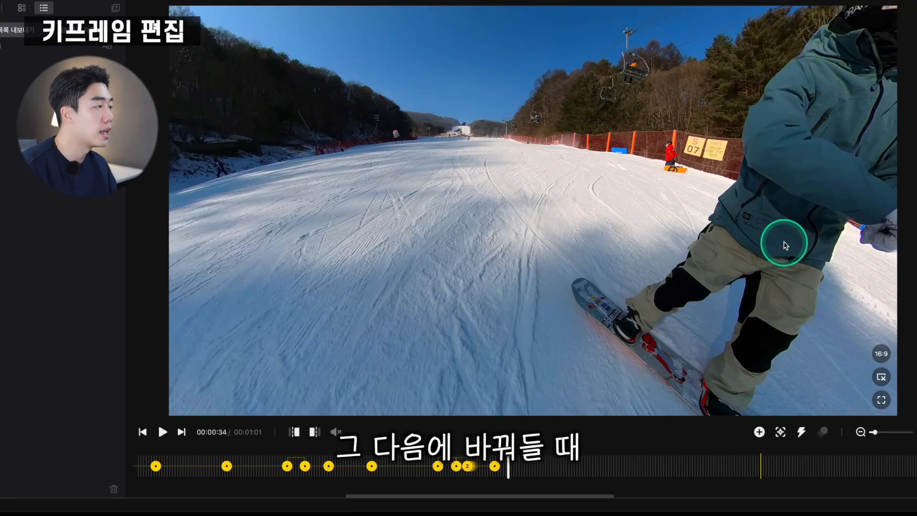
pyautogui.moveTo(786, 246); pyautogui.dragTo(606, 262)
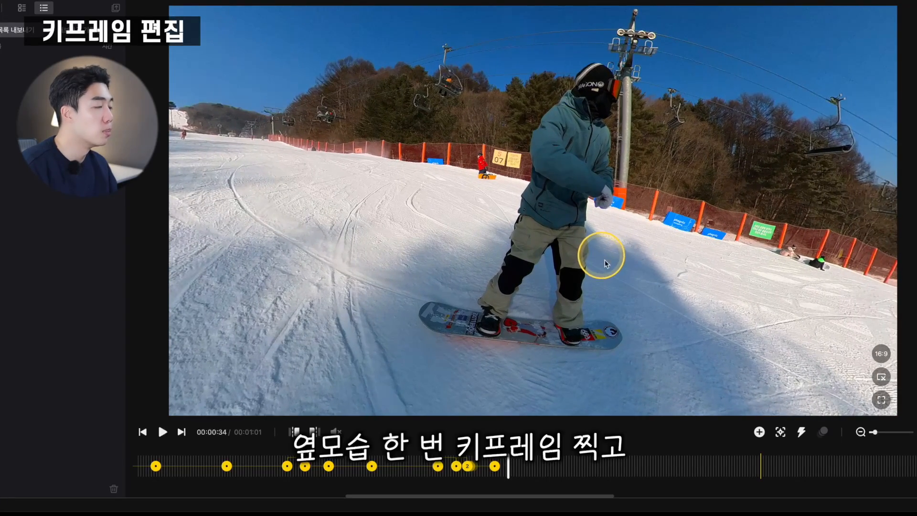
pyautogui.press('space')
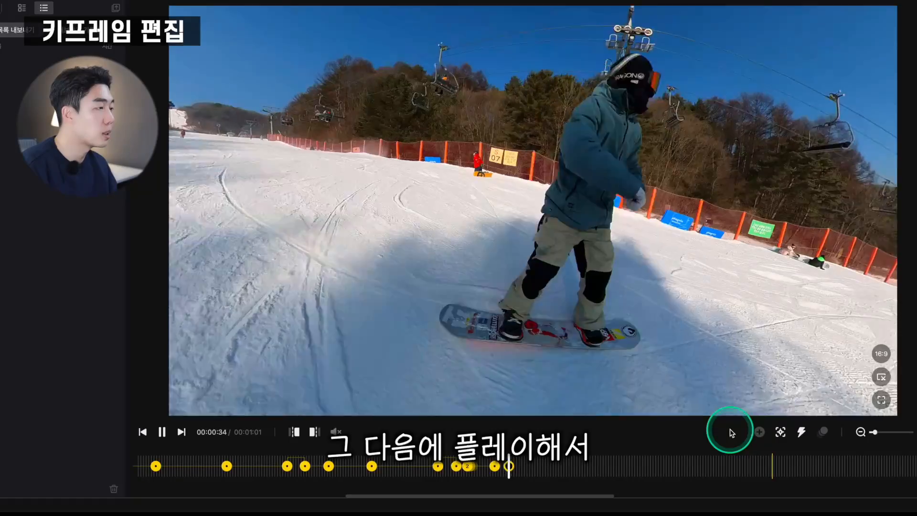
# - Turn the view behind the snowboarder at the start of 35 s and add a keyframe there
pyautogui.press('space')
pyautogui.moveTo(796, 335); pyautogui.dragTo(590, 192)
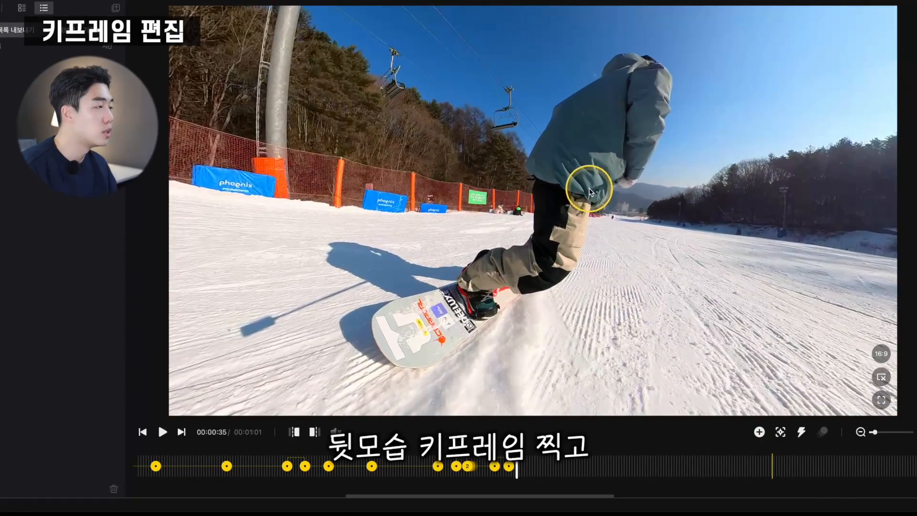
pyautogui.press('space')
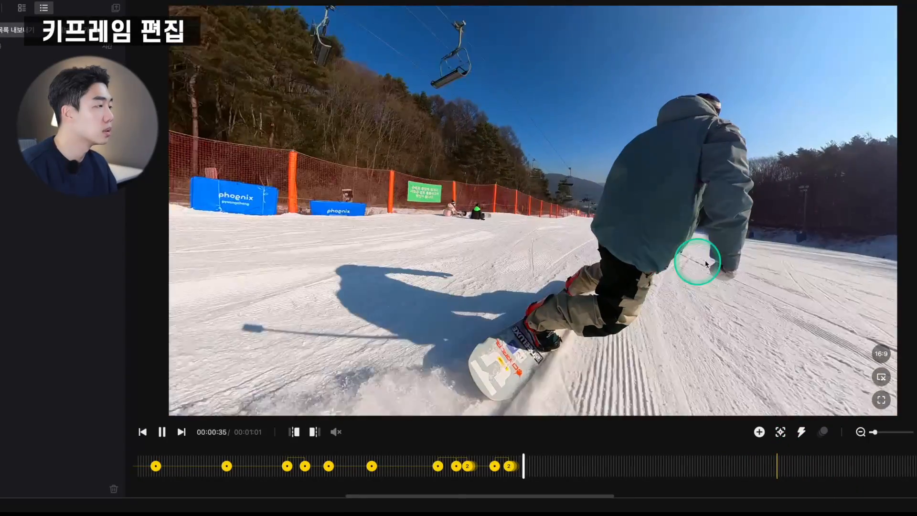
# - Add another keyframe late in 35 s framing the whole body from behind, and widen its angle of view to 85.6°
pyautogui.press('space')
pyautogui.moveTo(711, 249); pyautogui.dragTo(658, 196)
pyautogui.click(759, 432)
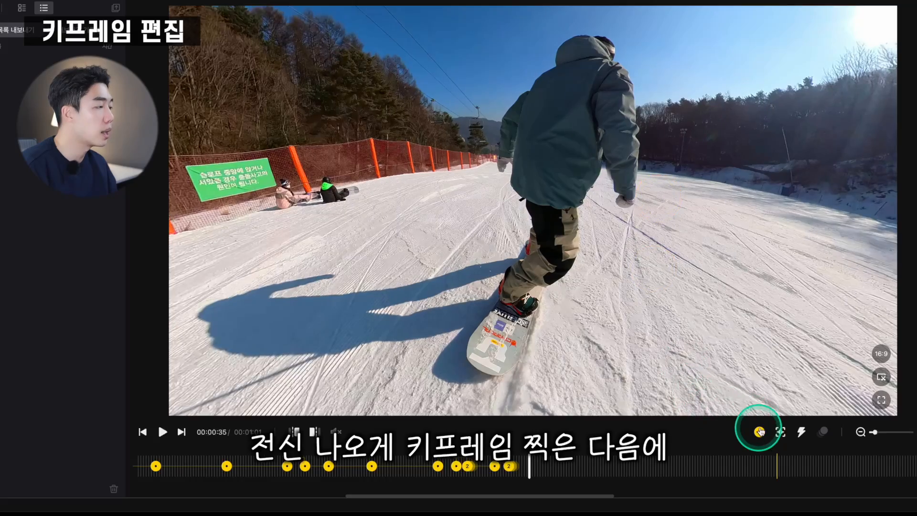
pyautogui.moveTo(452, 406); pyautogui.dragTo(509, 406)
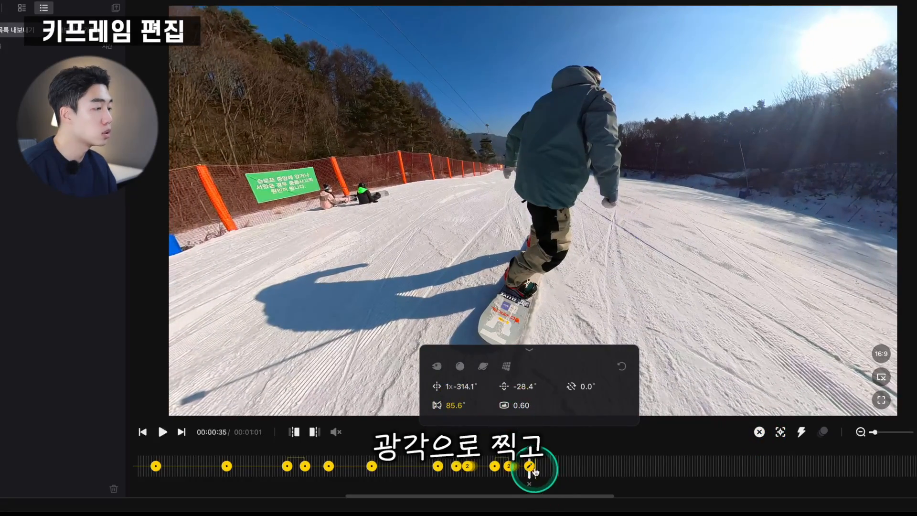
# - Add a keyframe at 36 s, narrow its angle of view slightly, and play on to 38 s
pyautogui.press('space')
pyautogui.press('space')
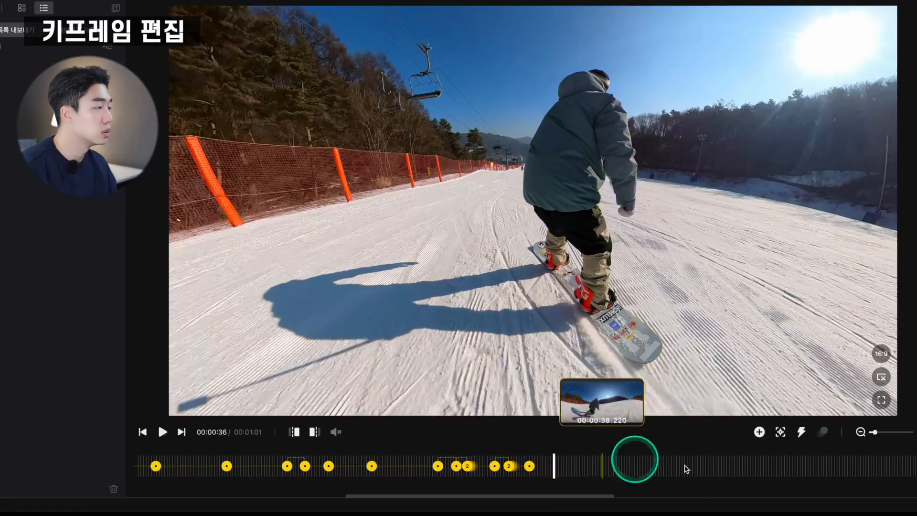
pyautogui.click(771, 444)
pyautogui.moveTo(478, 405); pyautogui.dragTo(475, 411)
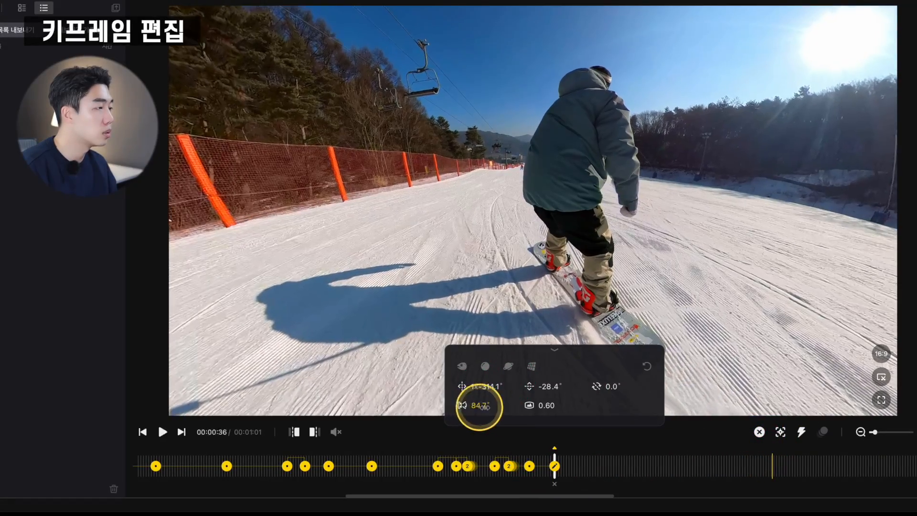
pyautogui.press('space')
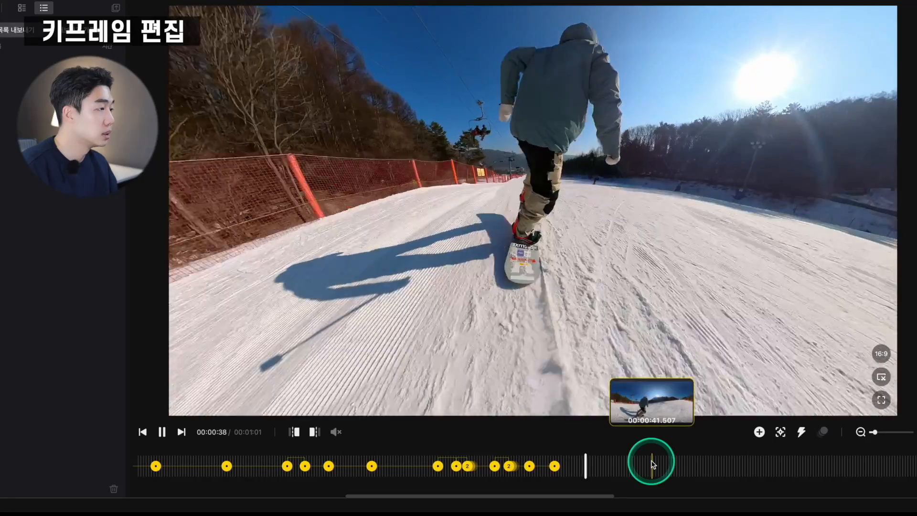
# - Add a keyframe at 38 s, where the snowboarder jumps, and switch its view to the tiny planet effect
pyautogui.press('space')
pyautogui.press('space')
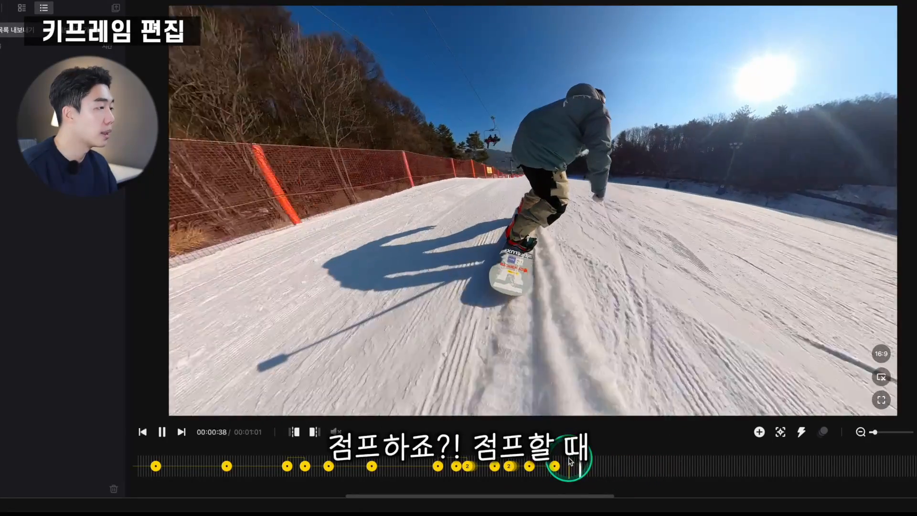
pyautogui.press('space')
pyautogui.click(761, 433)
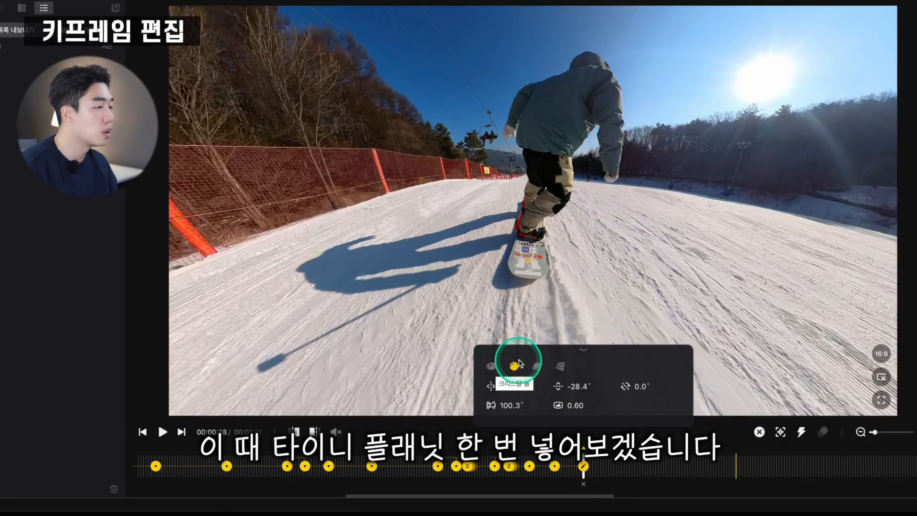
pyautogui.click(535, 371)
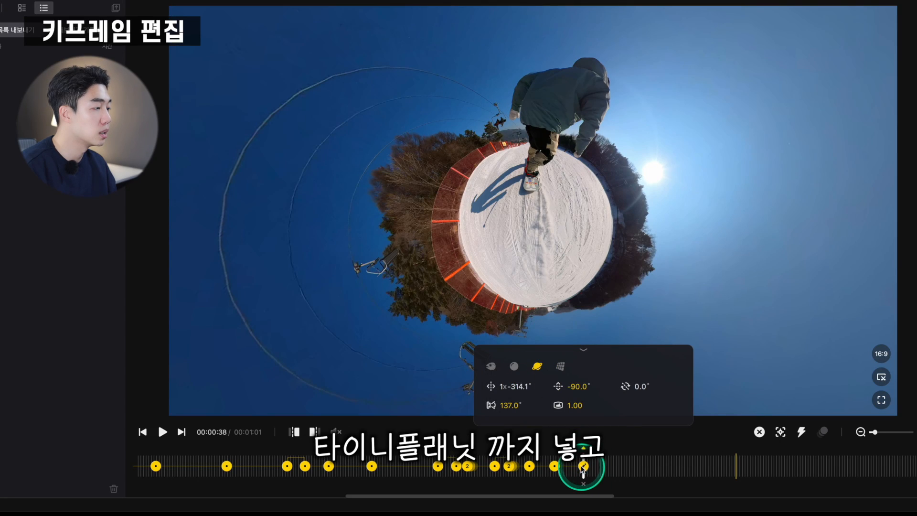
# - Add a keyframe at 39 s and return its view from tiny planet to the default view
pyautogui.press('space')
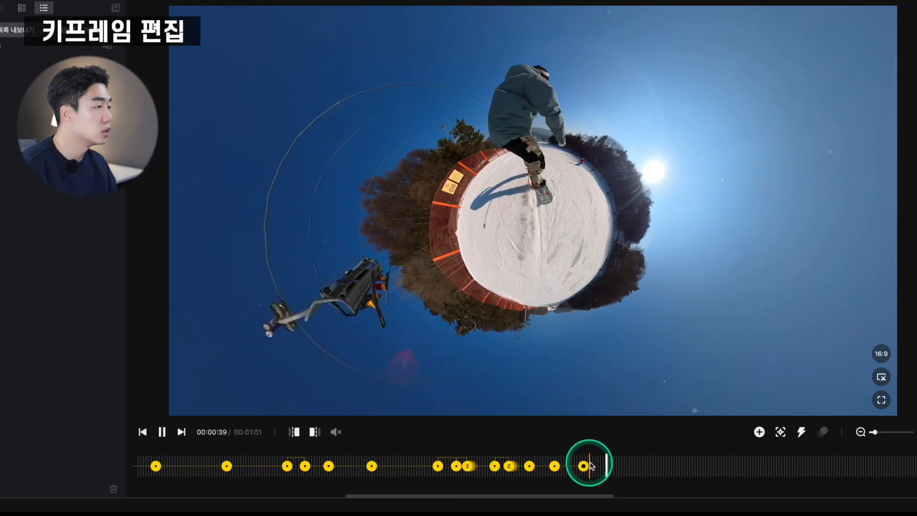
pyautogui.press('space')
pyautogui.click(760, 432)
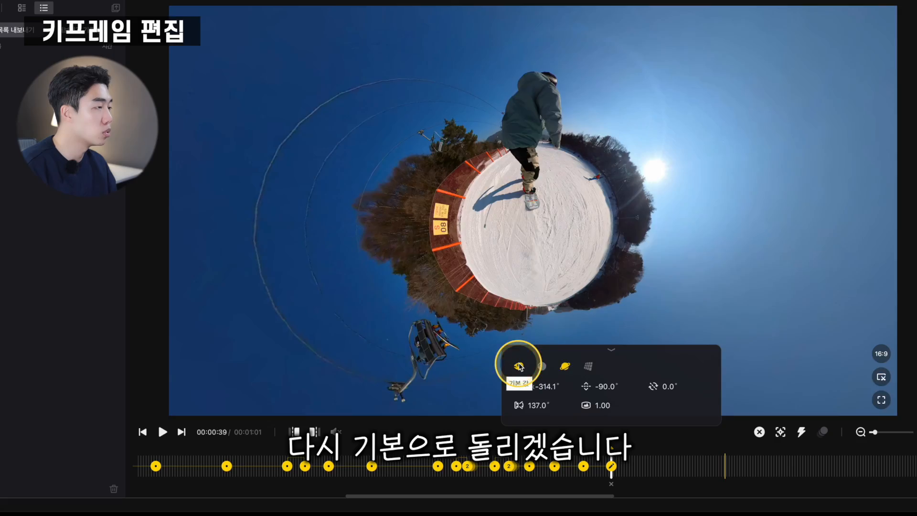
pyautogui.click(520, 367)
# - Add a keyframe at 40 s and roll its view to -28.9° to tilt the horizon with the turn
pyautogui.press('space')
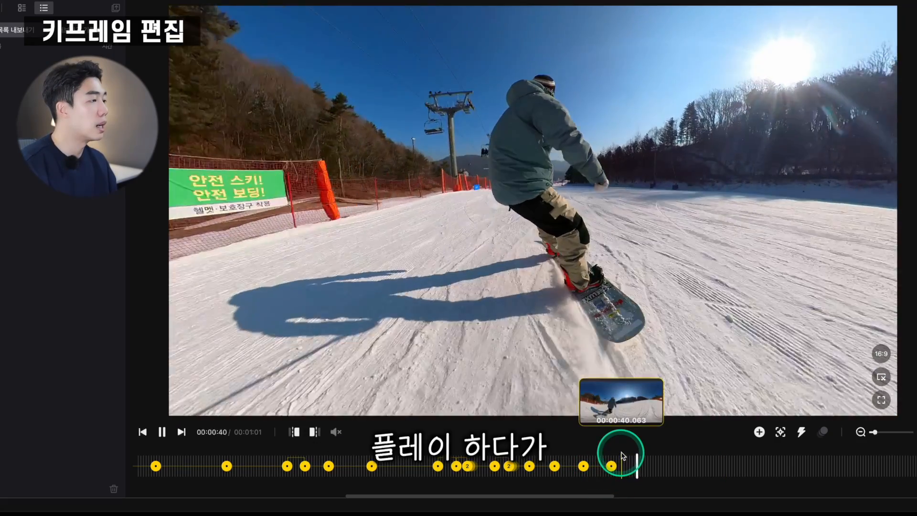
pyautogui.press('space')
pyautogui.click(760, 432)
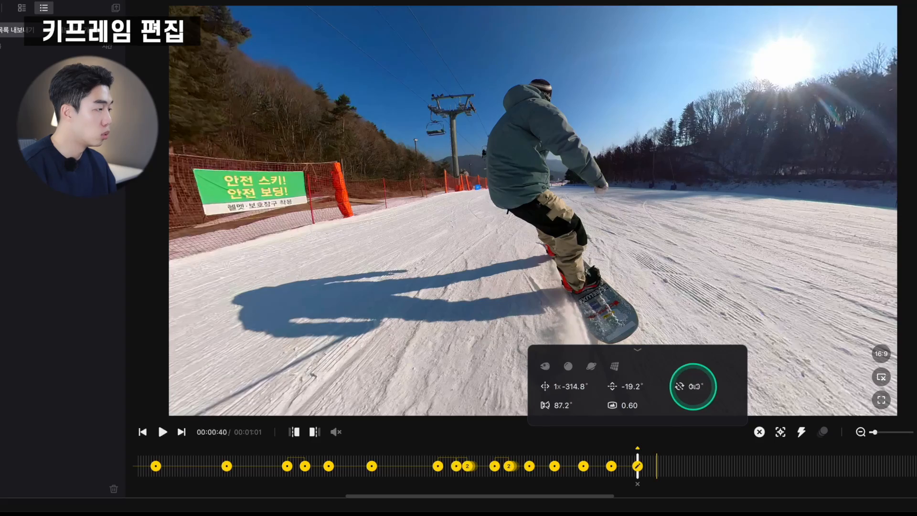
pyautogui.moveTo(693, 386)
pyautogui.mouseDown()
pyautogui.moveTo(709, 388)
pyautogui.moveTo(687, 388)
pyautogui.mouseUp()
pyautogui.click(673, 415)
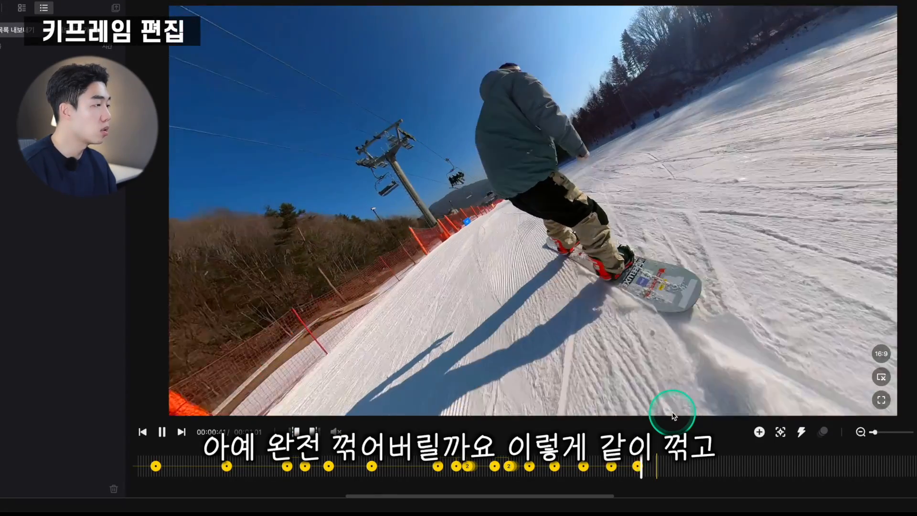
# - Add a keyframe at 41 s that rolls the view the opposite way, and play the edit back from 33 s
pyautogui.click(674, 416)
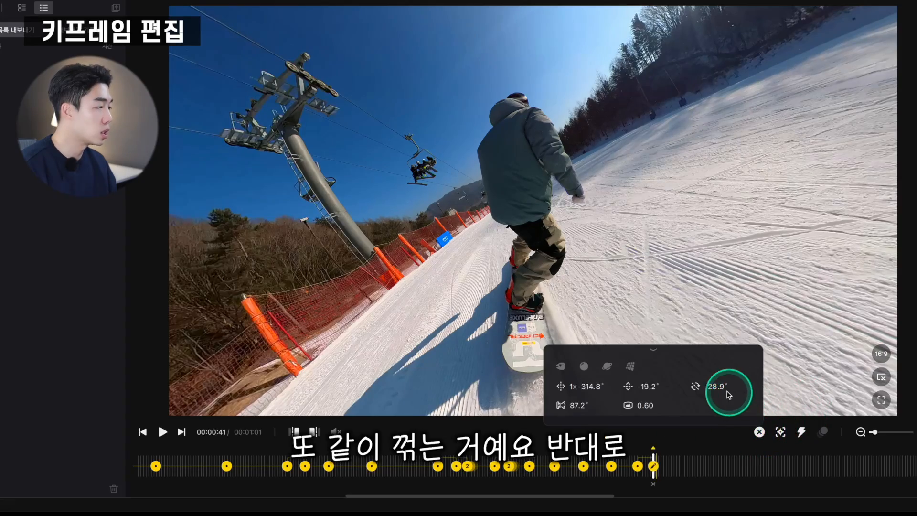
pyautogui.moveTo(714, 387); pyautogui.dragTo(724, 386)
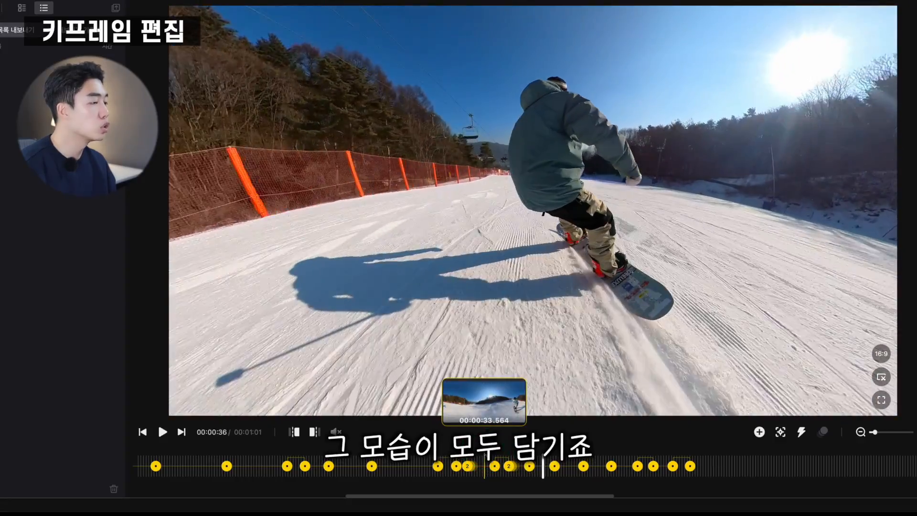
pyautogui.click(485, 449)
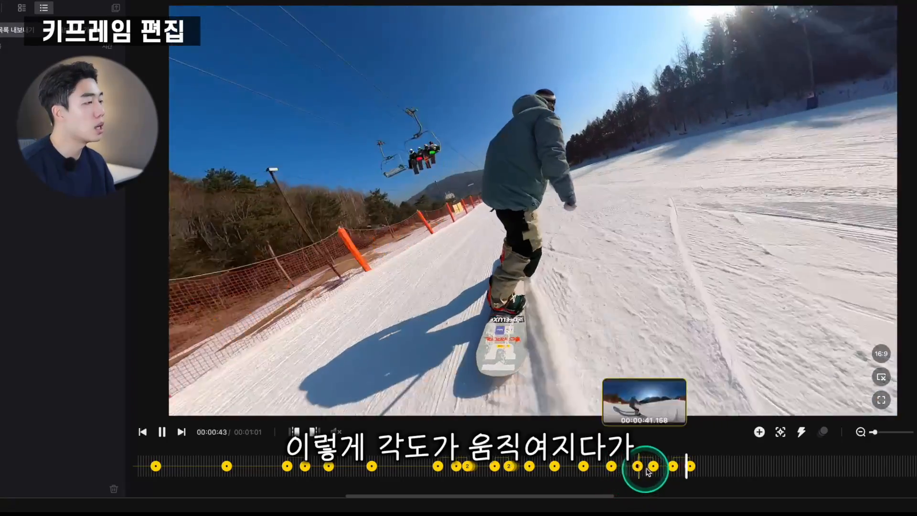
pyautogui.press('space')
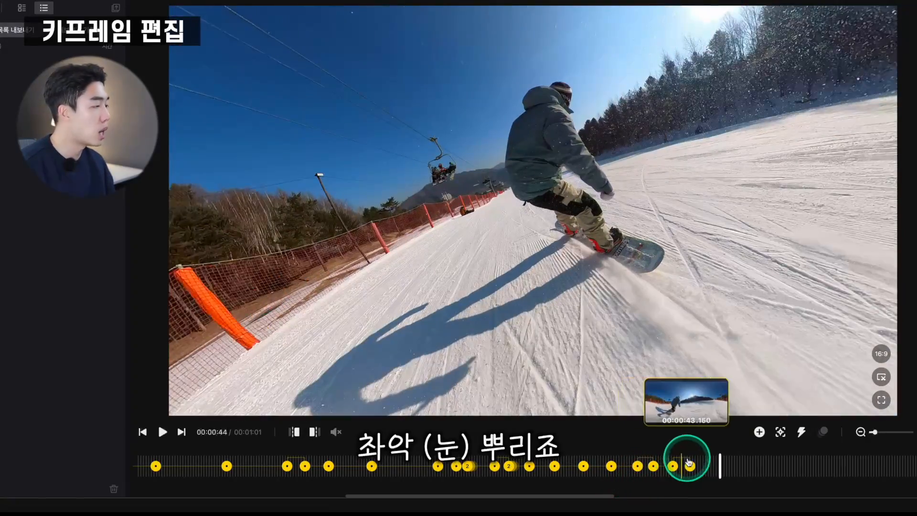
# - Late in 43 s, add a keyframe that centres the snowboarder (pan 1x-343.8°, tilt -4.8°) and level its roll to 0.0°
pyautogui.click(697, 456)
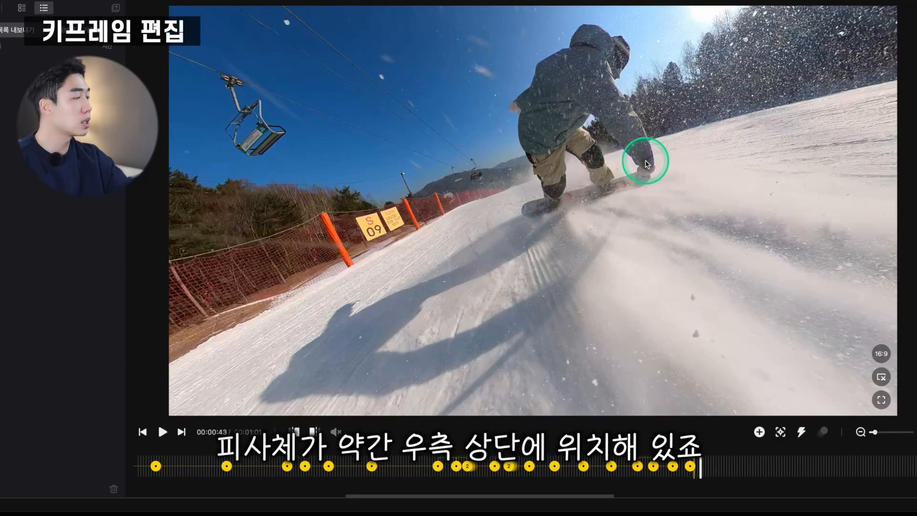
pyautogui.moveTo(646, 164); pyautogui.dragTo(597, 188)
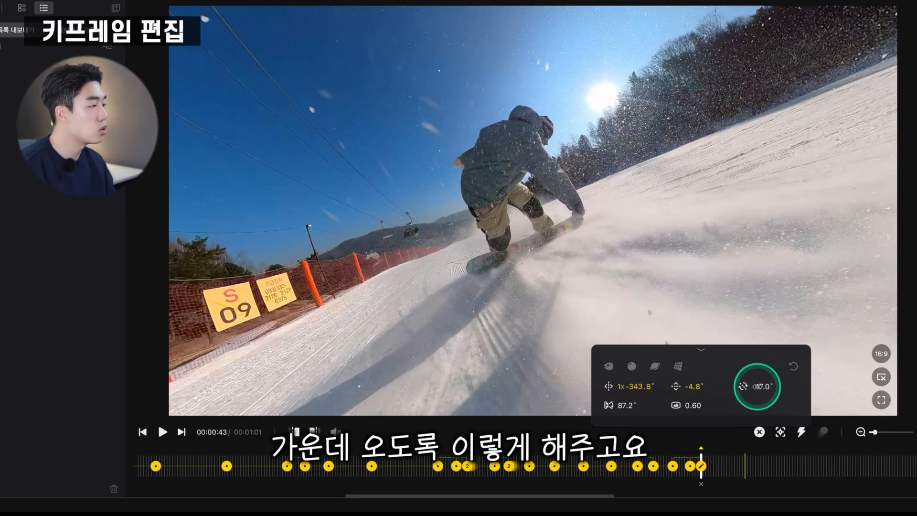
pyautogui.moveTo(762, 388); pyautogui.dragTo(772, 395)
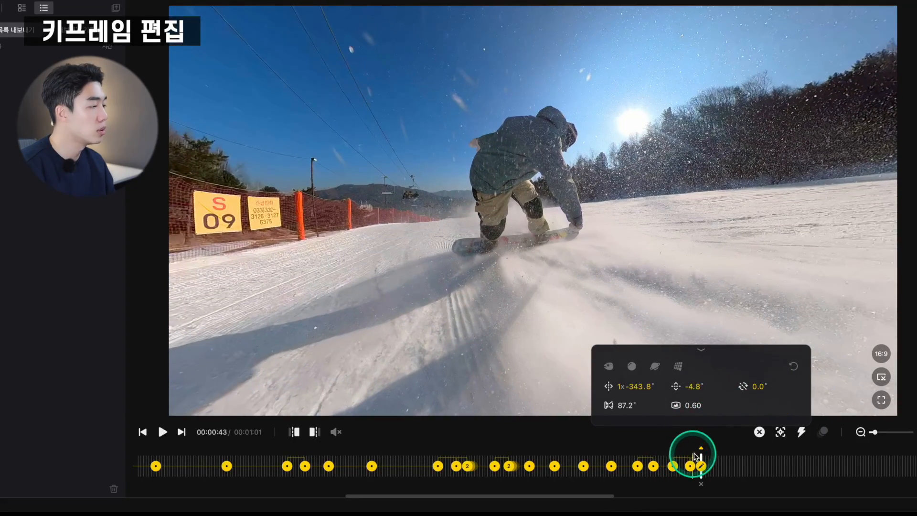
# - Add keyframes at 44 s and 45 s, turning the view each time to keep the snowboarder centred from behind
pyautogui.press('space')
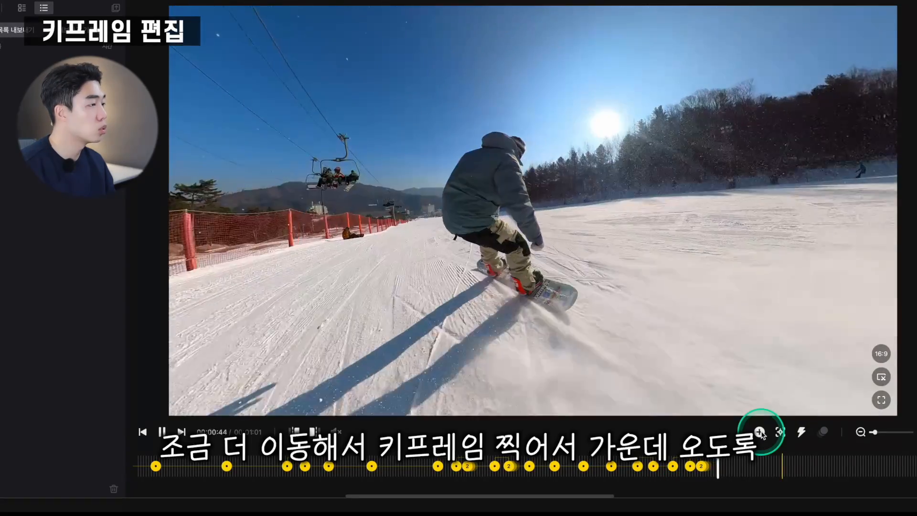
pyautogui.press('space')
pyautogui.click(762, 433)
pyautogui.moveTo(616, 241); pyautogui.dragTo(666, 230)
pyautogui.press('space')
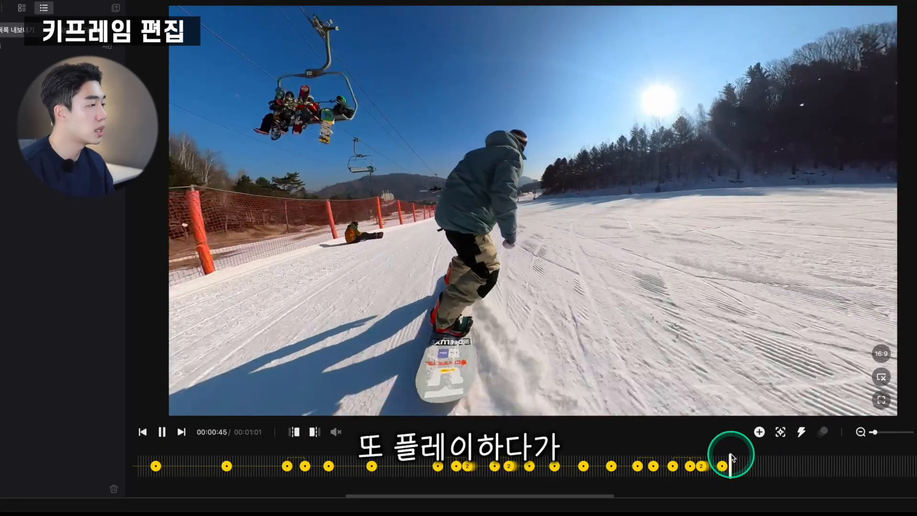
pyautogui.press('space')
pyautogui.click(760, 432)
pyautogui.moveTo(659, 241); pyautogui.dragTo(718, 222)
# - Add two keyframes in 46 s that bring the snowboarder's front back to the centre, the first at pan 1x-254.4° and tilt -19.8°
pyautogui.press('space')
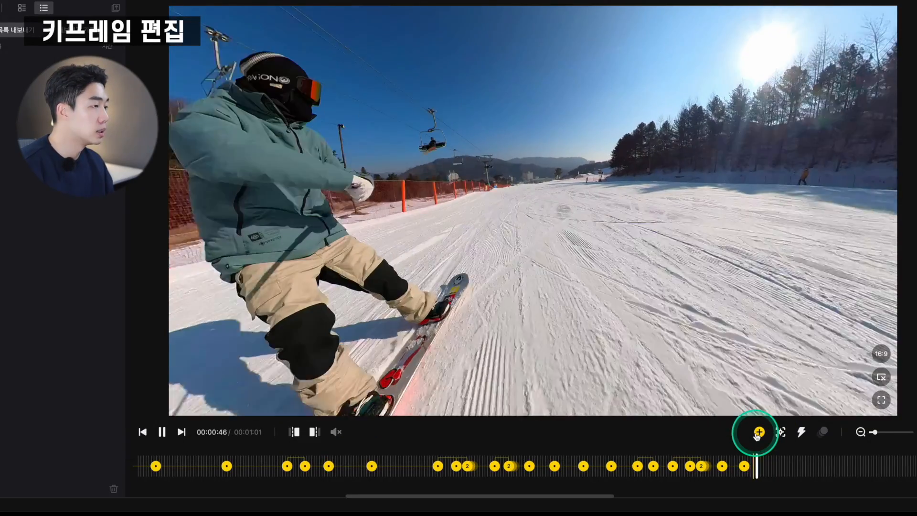
pyautogui.click(758, 433)
pyautogui.moveTo(639, 267); pyautogui.dragTo(613, 160)
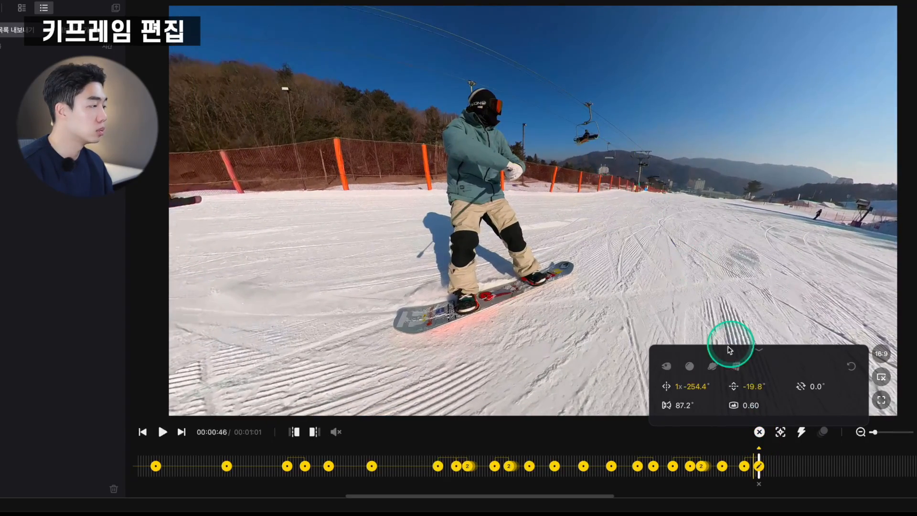
pyautogui.press('space')
pyautogui.press('space')
pyautogui.click(758, 433)
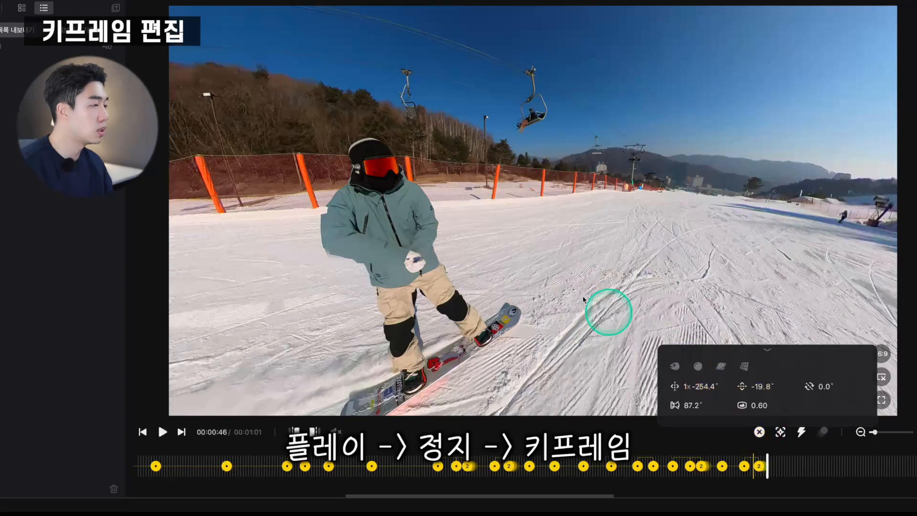
pyautogui.moveTo(608, 311); pyautogui.dragTo(673, 214)
# - Add keyframes following the snowboarder from the front: pan 1x-189.8°, tilt -16.1° at 47 s, and pan 1x-154.1°, tilt -18.5° at 48 s
pyautogui.press('space')
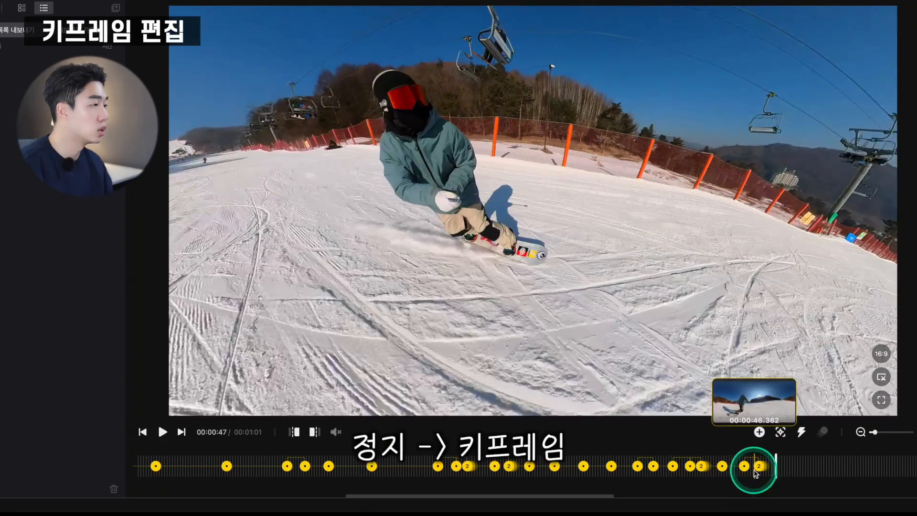
pyautogui.click(759, 432)
pyautogui.moveTo(554, 224); pyautogui.dragTo(621, 253)
pyautogui.press('space')
pyautogui.press('space')
pyautogui.click(758, 432)
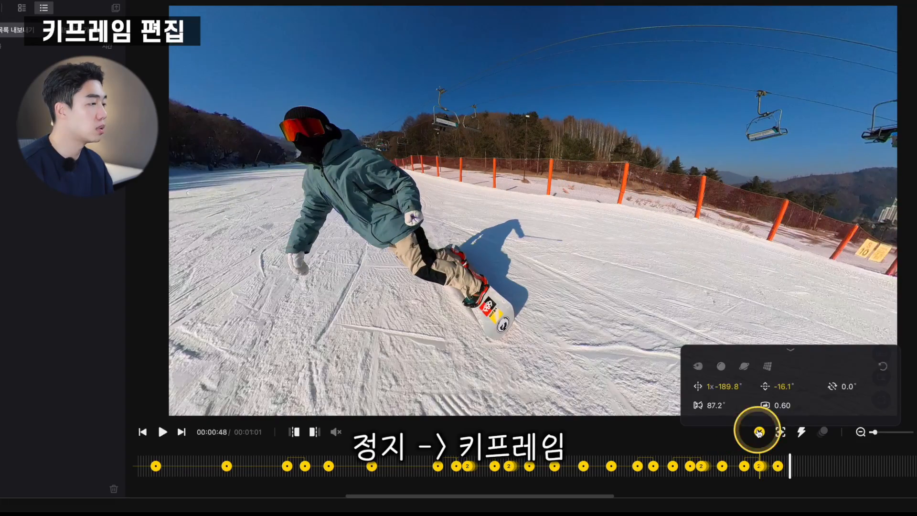
pyautogui.moveTo(439, 225); pyautogui.dragTo(569, 215)
# - Add a second keyframe late in 48 s and roll its view to 25.0°
pyautogui.press('space')
pyautogui.press('space')
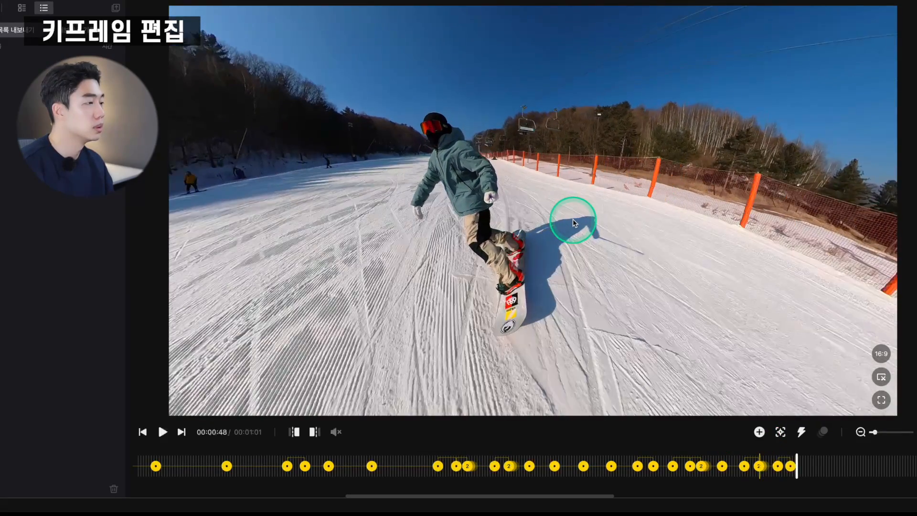
pyautogui.click(760, 433)
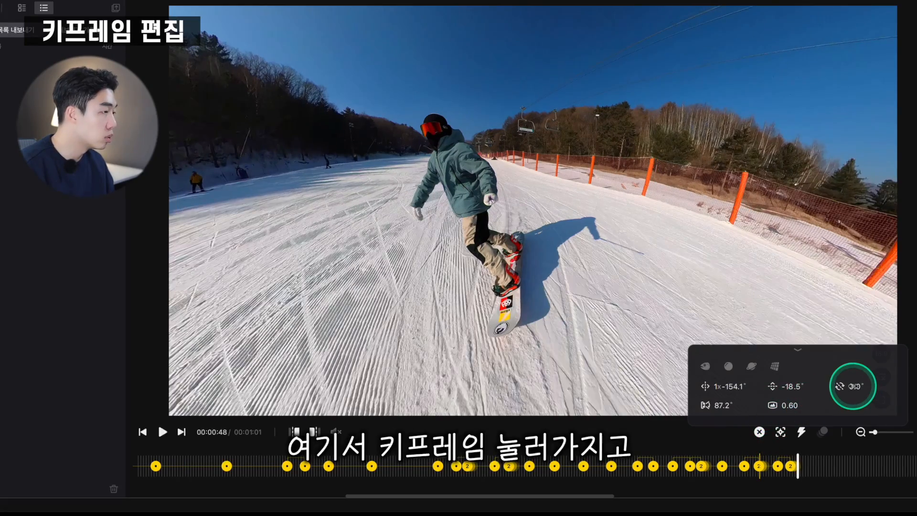
pyautogui.moveTo(853, 386); pyautogui.dragTo(866, 386)
# - Add a keyframe at 49 s for the board grab, roll it back to -11.0° and recentre the snowboarder
pyautogui.click(759, 432)
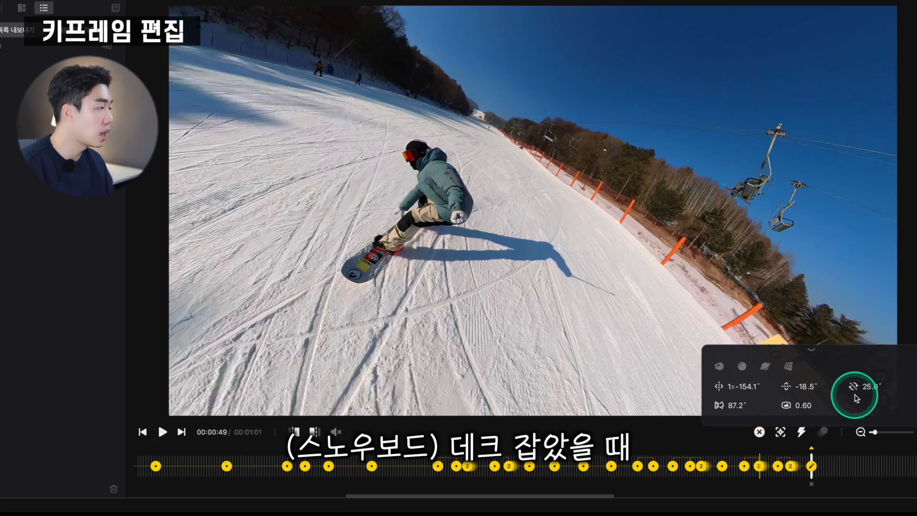
pyautogui.moveTo(868, 386); pyautogui.dragTo(851, 387)
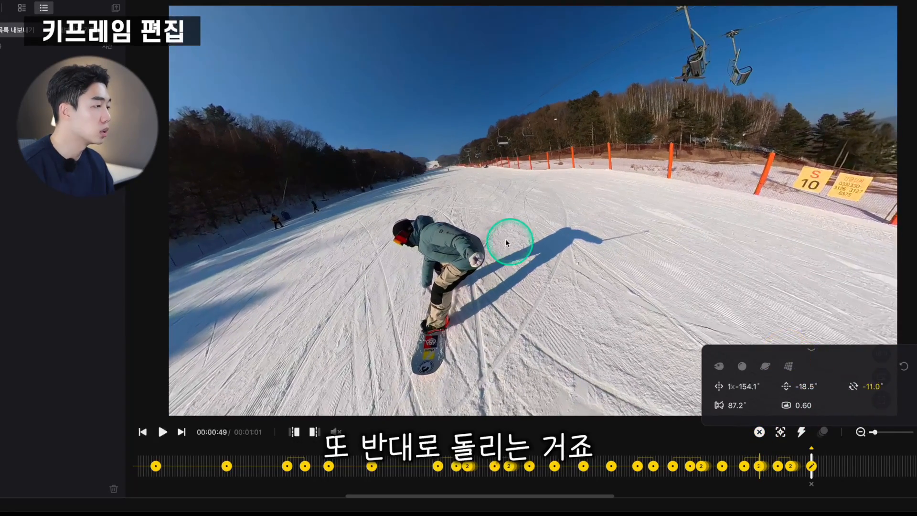
pyautogui.moveTo(507, 241); pyautogui.dragTo(534, 170)
# - Add another keyframe late in 49 s with the view turned so the whole snowboarder is in frame
pyautogui.press('space')
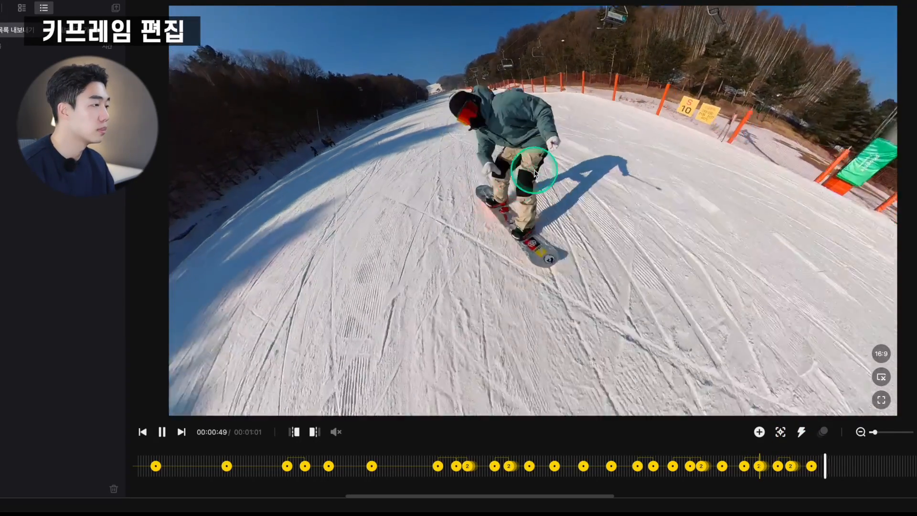
pyautogui.press('space')
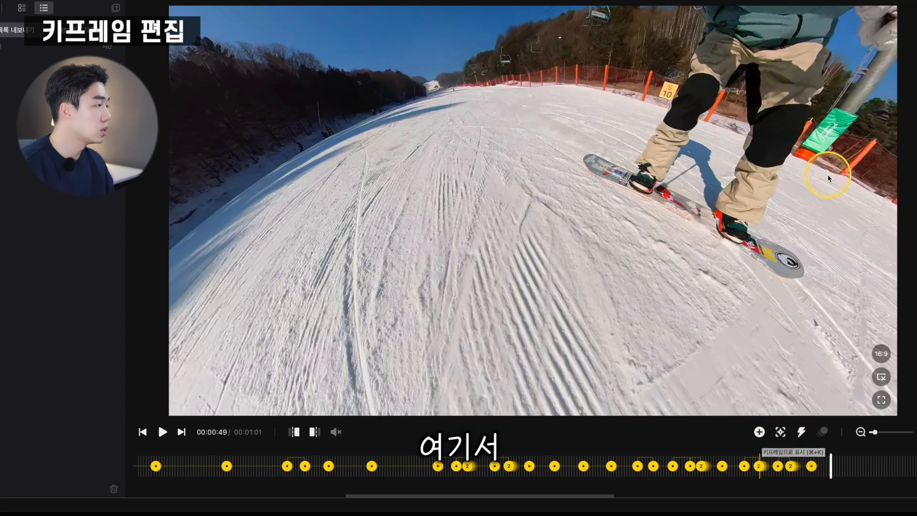
pyautogui.moveTo(828, 176); pyautogui.dragTo(734, 283)
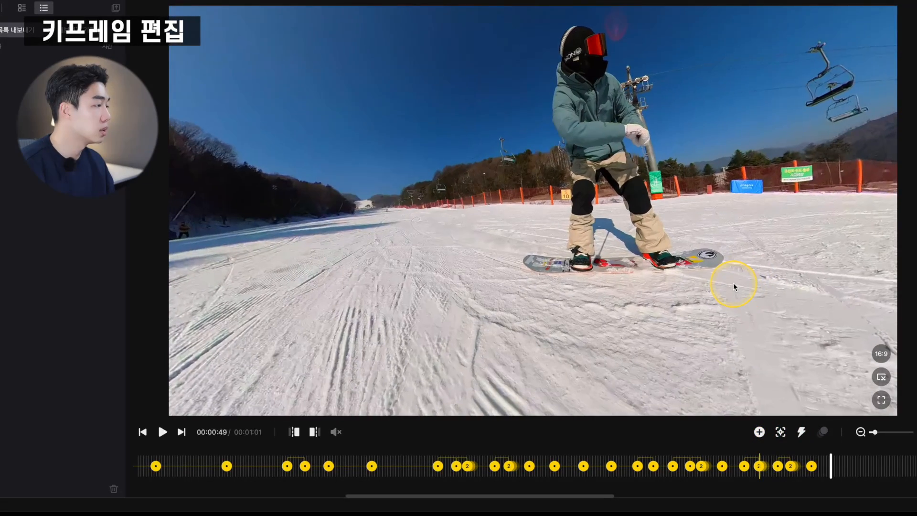
pyautogui.click(759, 432)
pyautogui.moveTo(777, 174); pyautogui.dragTo(914, 422)
# - Add a keyframe at 50 s with the view behind the snowboarder, and level its roll to 0.0°
pyautogui.press('space')
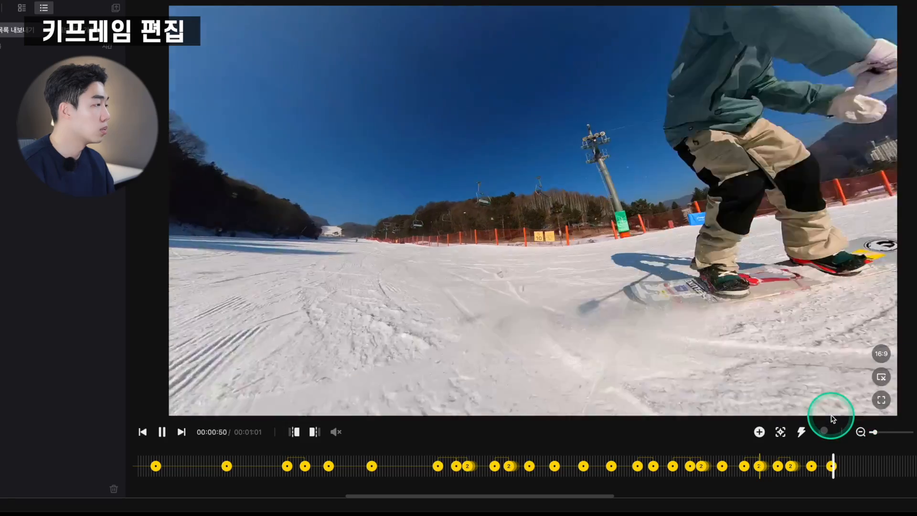
pyautogui.moveTo(834, 375); pyautogui.dragTo(602, 204)
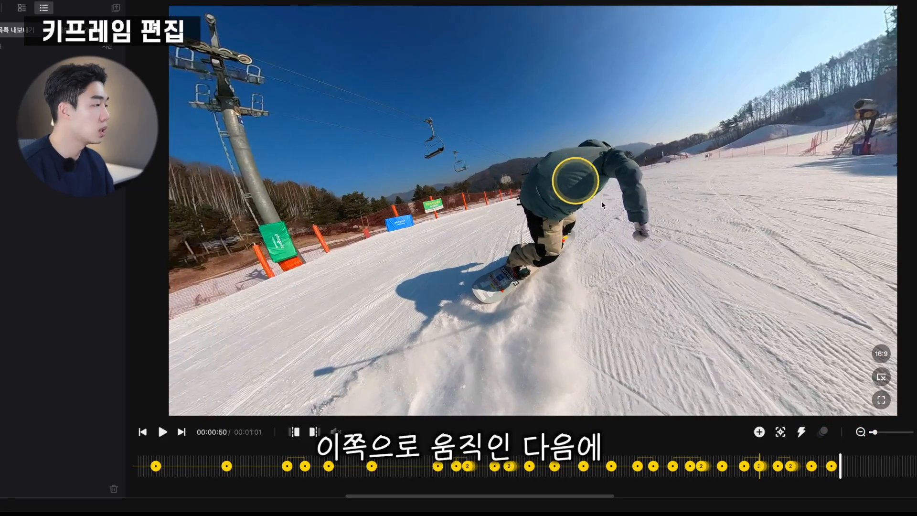
pyautogui.click(759, 430)
pyautogui.moveTo(888, 386); pyautogui.dragTo(898, 388)
# - Reframe the snowboarder from behind at 51 s, add a keyframe there and fine-tune its view
pyautogui.press('space')
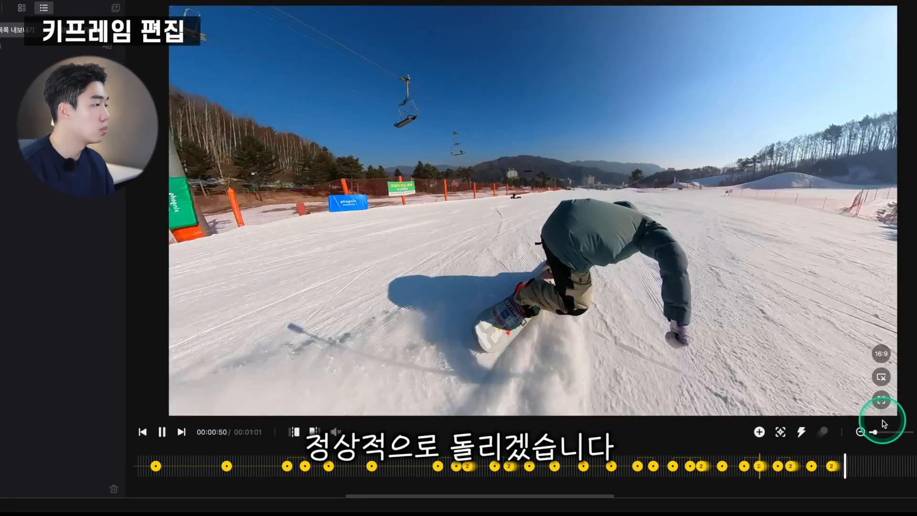
pyautogui.press('space')
pyautogui.moveTo(760, 314); pyautogui.dragTo(716, 252)
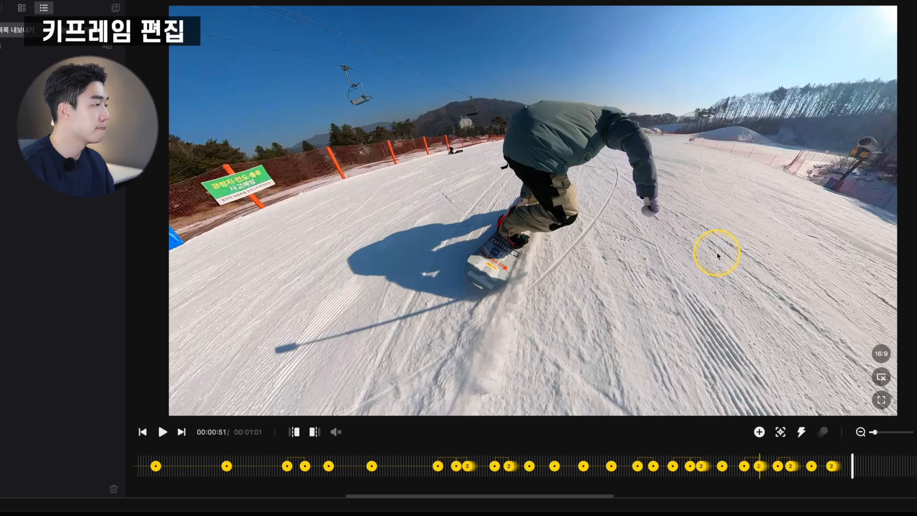
pyautogui.click(758, 433)
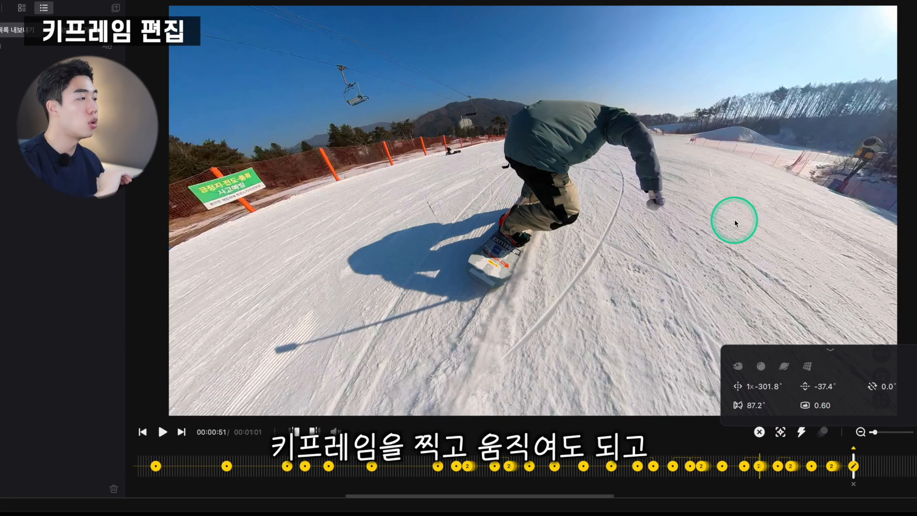
pyautogui.moveTo(735, 219); pyautogui.dragTo(691, 274)
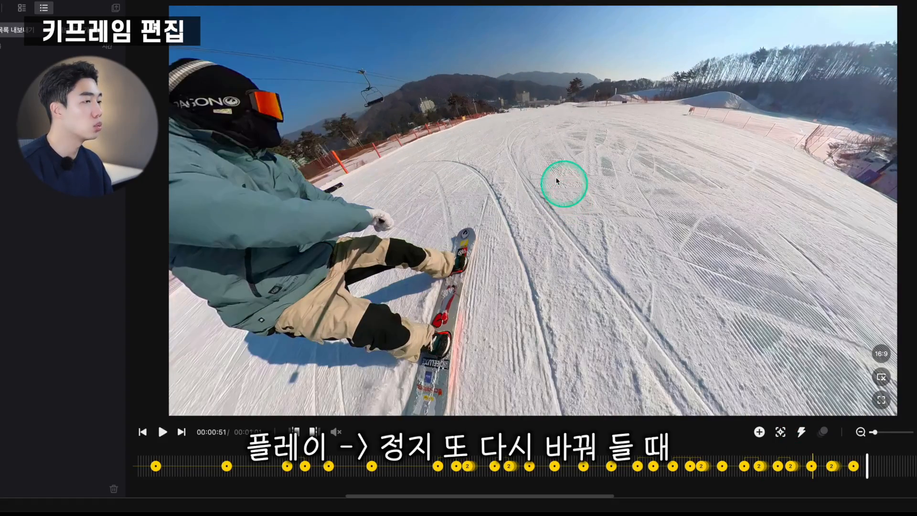
# - Add keyframes at 51 s and 52 s, turning the view at each so the whole snowboarder is in frame
pyautogui.moveTo(496, 155); pyautogui.dragTo(733, 281)
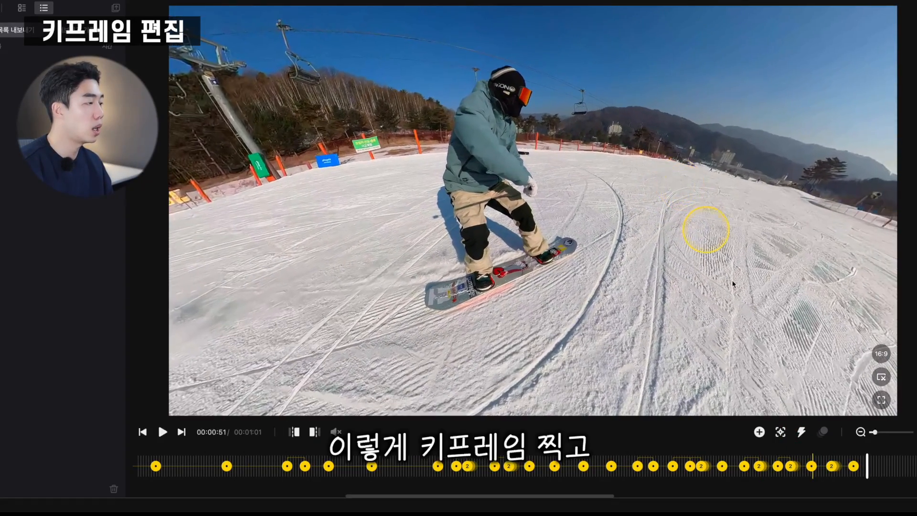
pyautogui.click(764, 436)
pyautogui.press('space')
pyautogui.press('space')
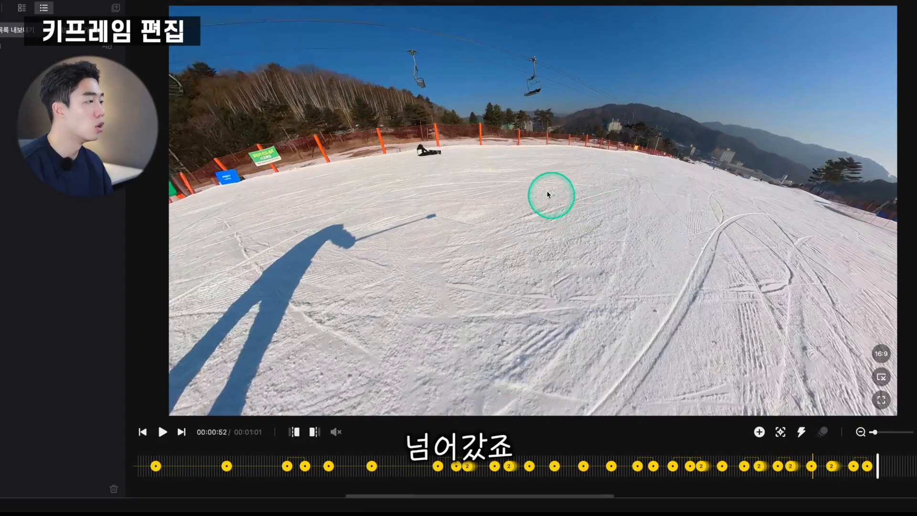
pyautogui.moveTo(532, 185); pyautogui.dragTo(583, 180)
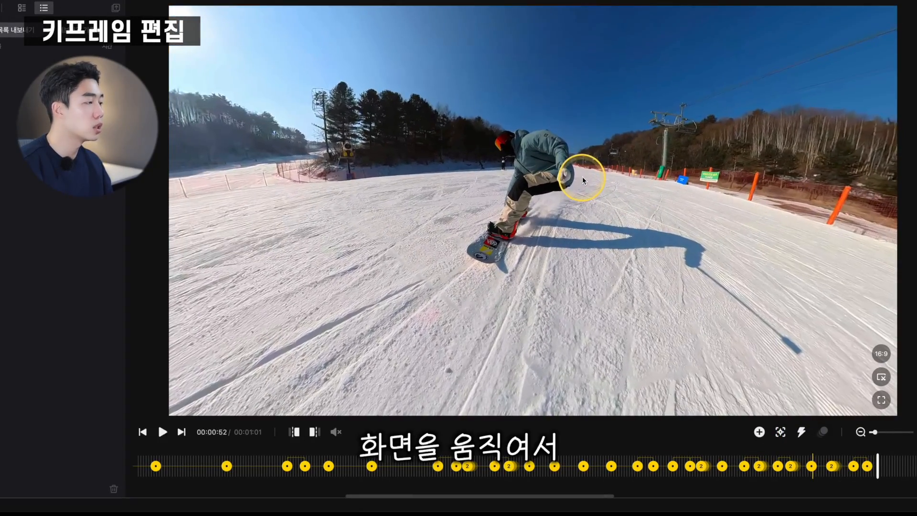
pyautogui.click(760, 433)
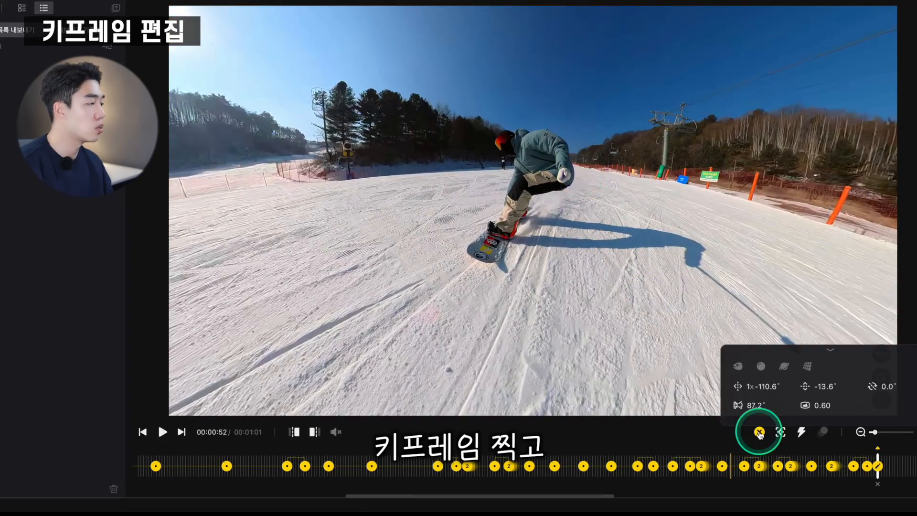
# - Add a keyframe at 53 s with the snowboarder in frame and roll it to 40.0°
pyautogui.click(711, 215)
pyautogui.moveTo(705, 222); pyautogui.dragTo(735, 344)
pyautogui.click(778, 433)
pyautogui.click(870, 400)
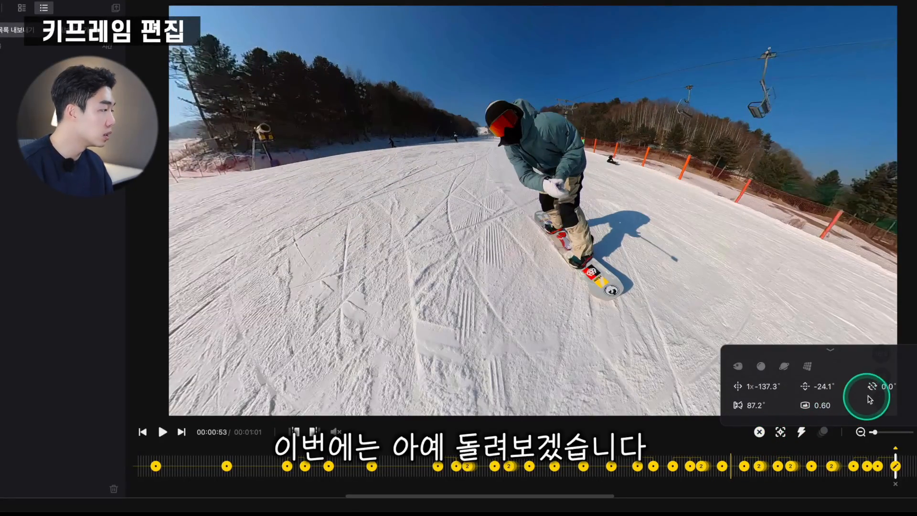
pyautogui.moveTo(887, 387)
pyautogui.mouseDown()
pyautogui.moveTo(907, 393)
pyautogui.moveTo(895, 392)
pyautogui.mouseUp()
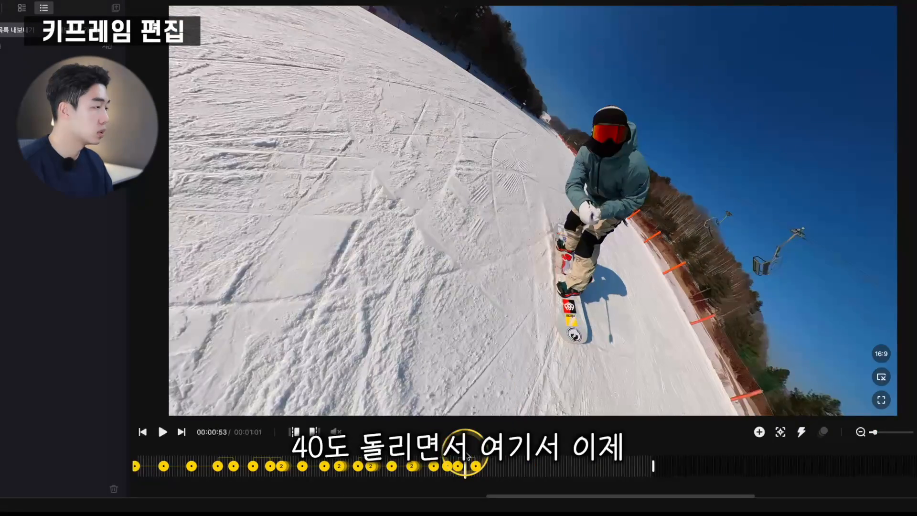
# - Play on to 54 s, add a keyframe there and roll the view nearly upside down to 171.0°
pyautogui.click(470, 457)
pyautogui.press('space')
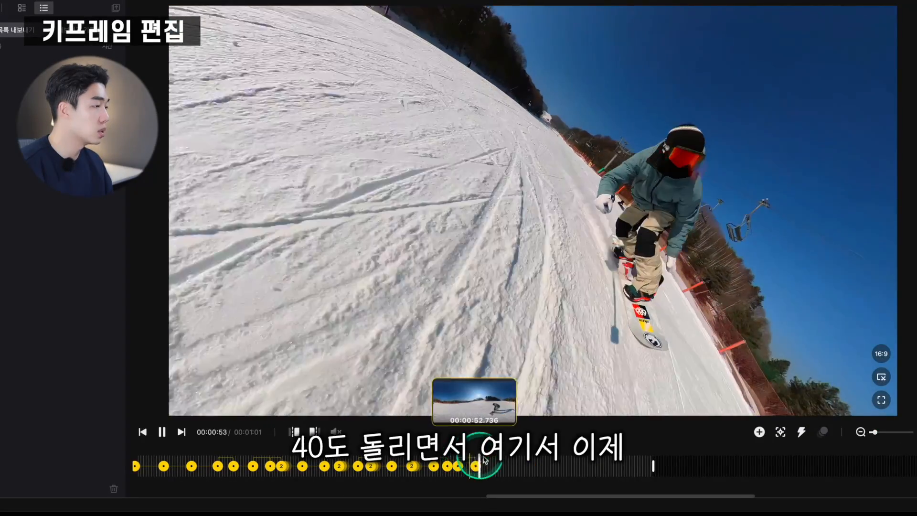
pyautogui.click(815, 429)
pyautogui.click(761, 432)
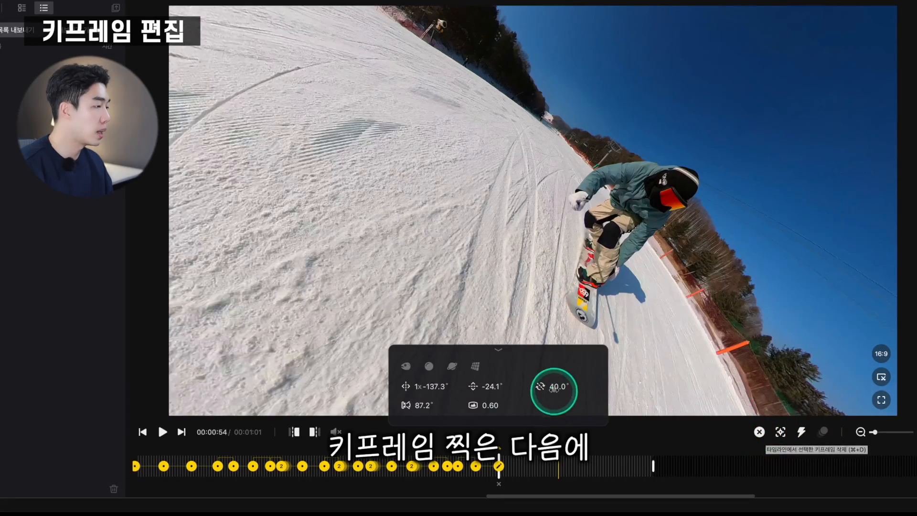
pyautogui.moveTo(553, 391); pyautogui.dragTo(625, 393)
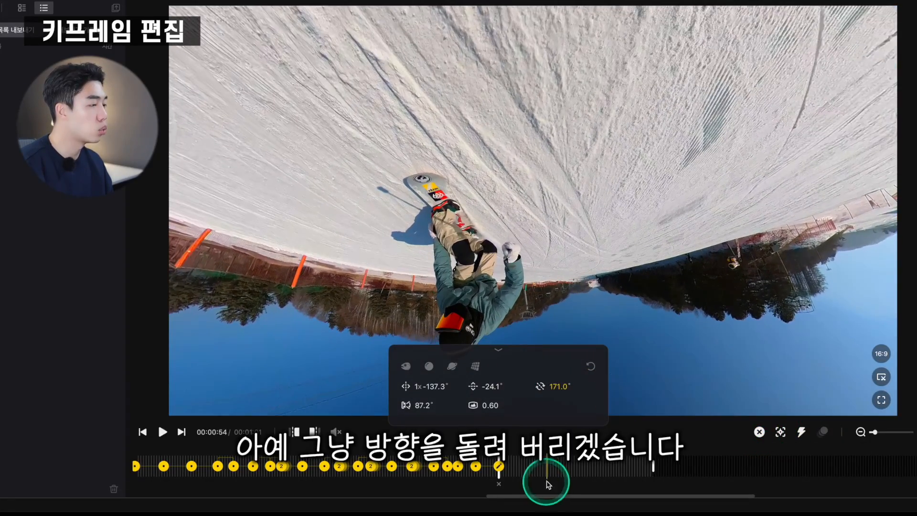
# - Add two keyframes within 55 s, rolled to 263.0° and to a full turn of 1x0.0°, and recentre the snowboarder
pyautogui.press('space')
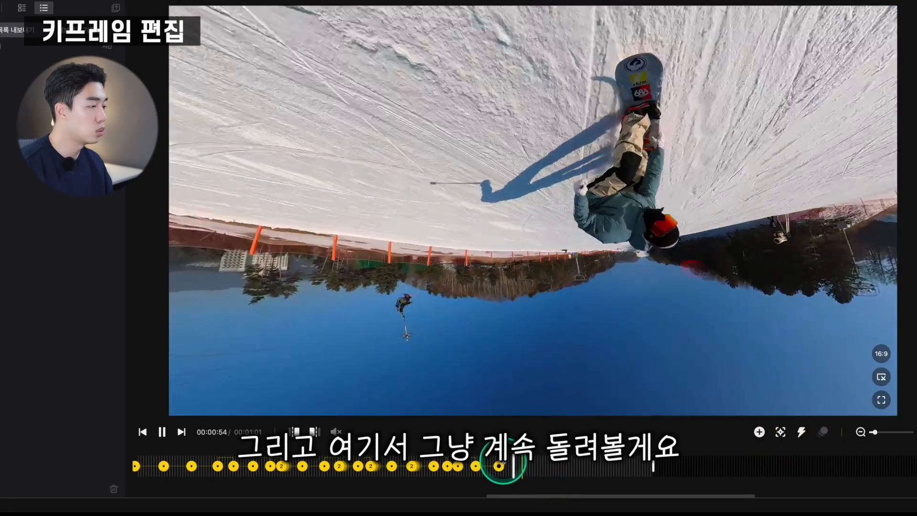
pyautogui.press('space')
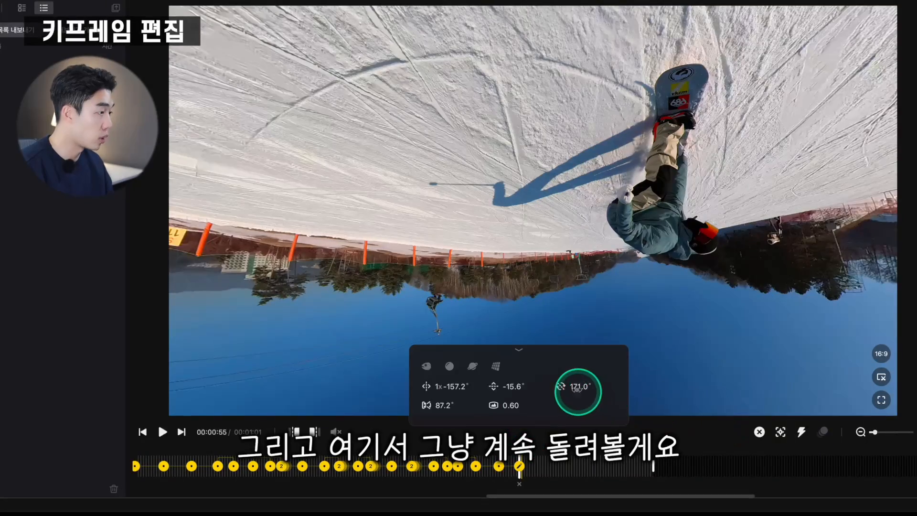
pyautogui.moveTo(577, 391); pyautogui.dragTo(626, 391)
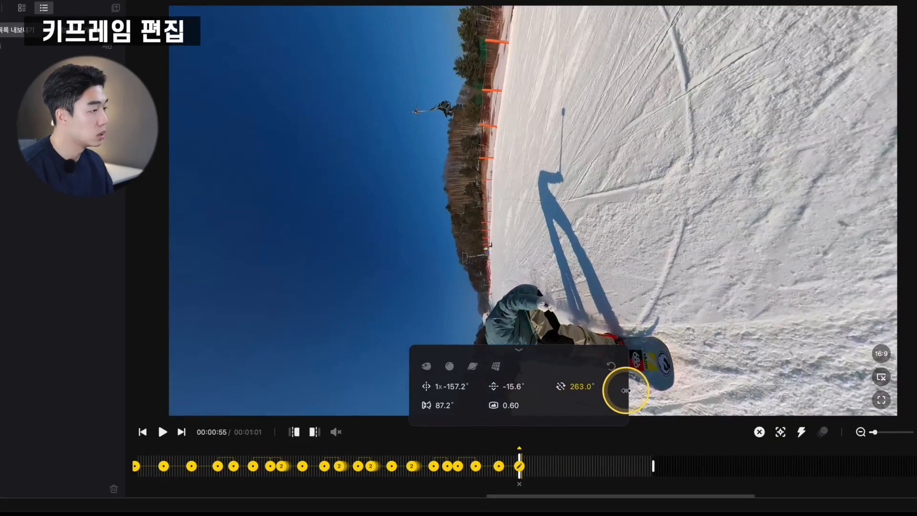
pyautogui.moveTo(577, 287); pyautogui.dragTo(575, 307)
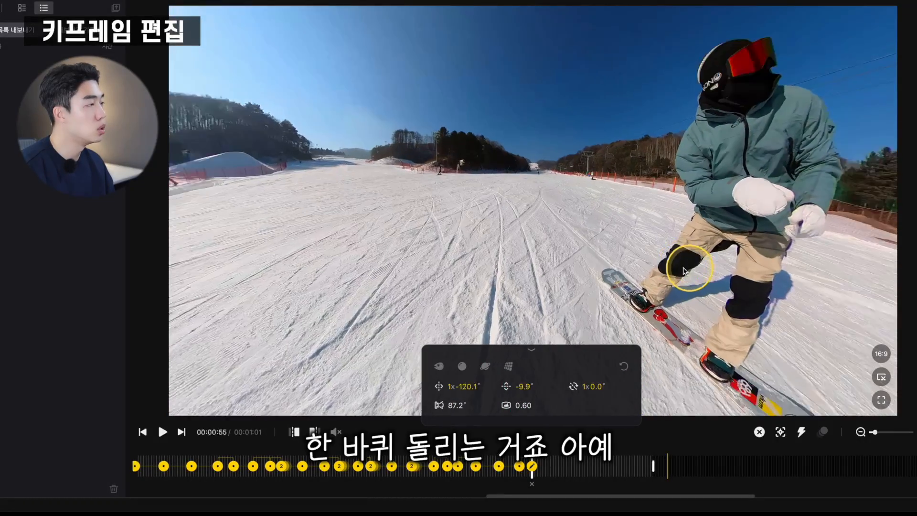
pyautogui.moveTo(731, 316); pyautogui.dragTo(580, 265)
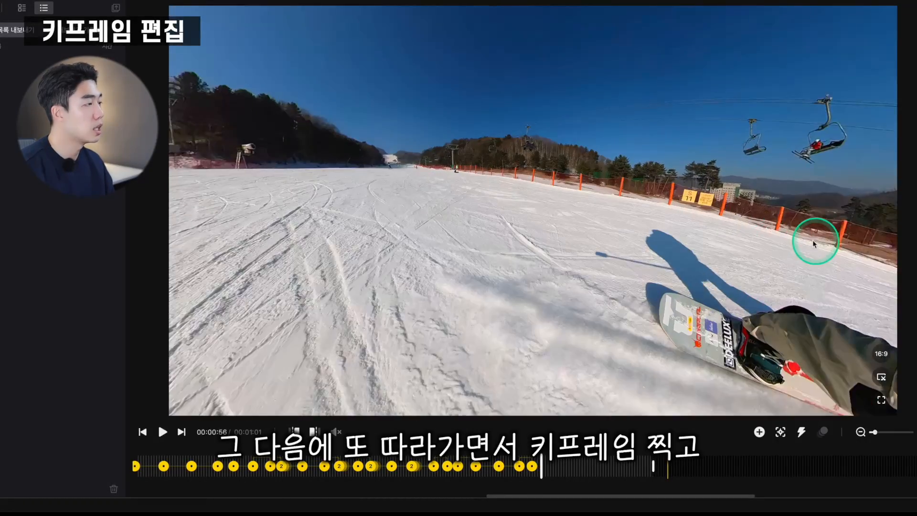
# - Keyframe the view from behind at 56 s, widen its field of view to 128.9° and add a wide front-view keyframe at 57 s
pyautogui.moveTo(799, 242); pyautogui.dragTo(701, 382)
pyautogui.click(760, 432)
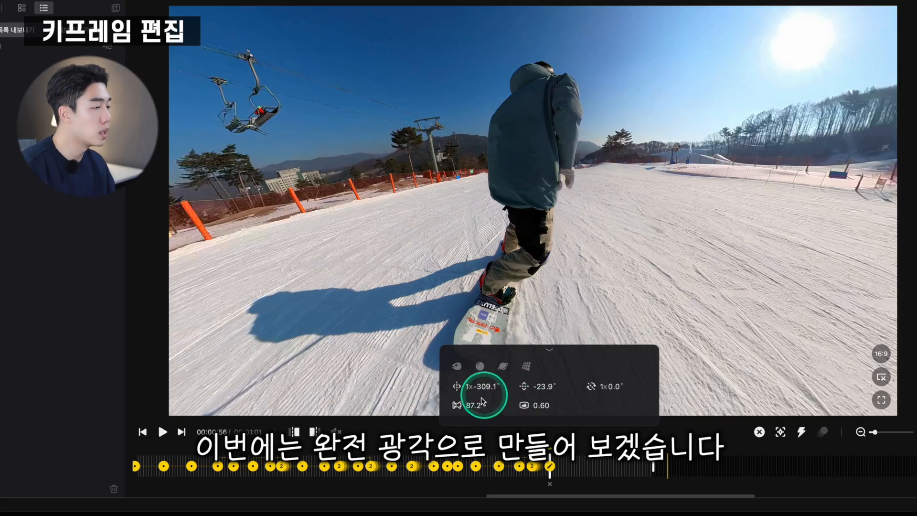
pyautogui.moveTo(473, 406); pyautogui.dragTo(681, 405)
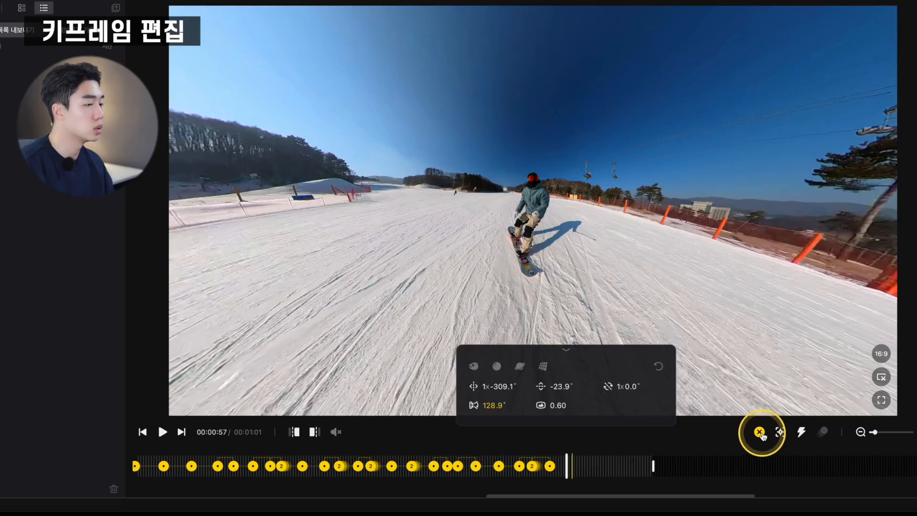
pyautogui.click(759, 432)
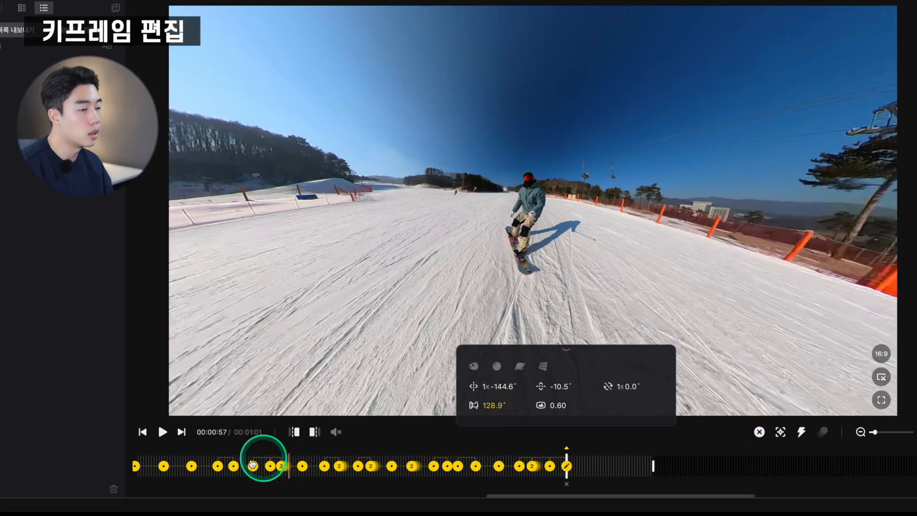
# - Play back the keyframed section from about 37 s to 58 s to check the camera moves
pyautogui.click(218, 463)
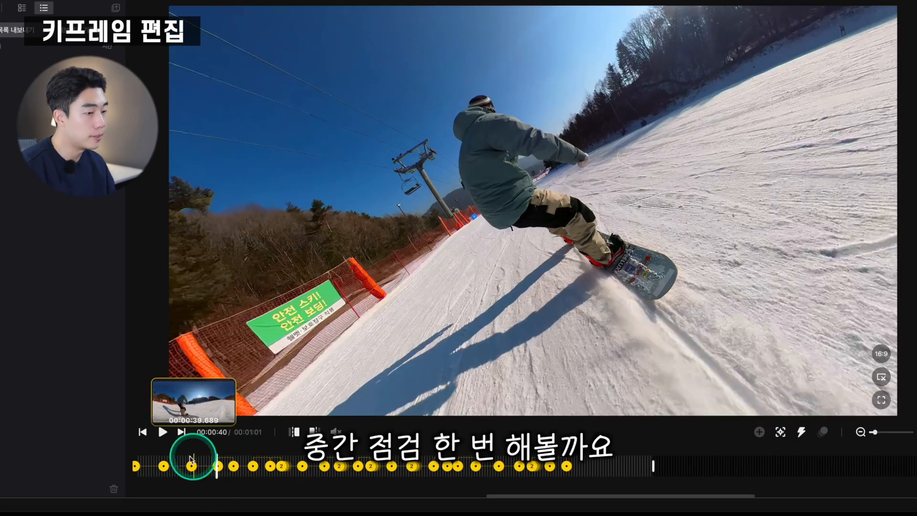
pyautogui.click(204, 459)
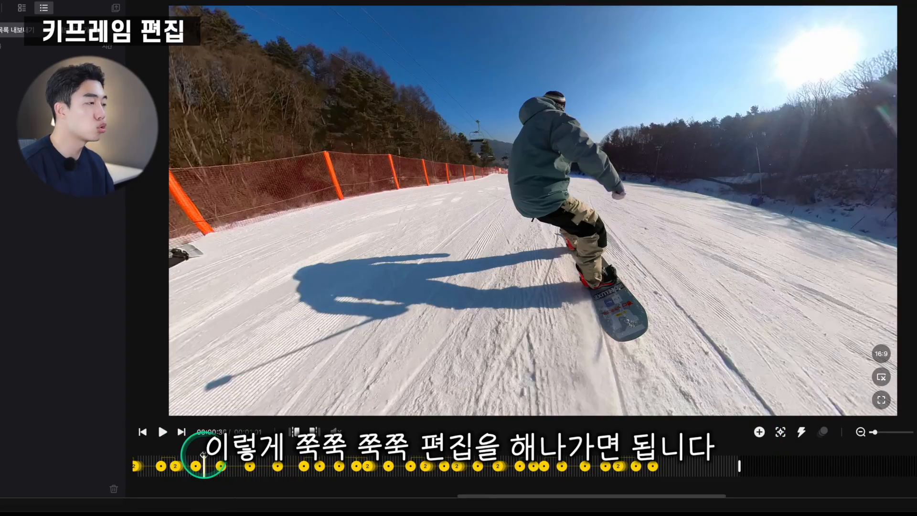
pyautogui.press('space')
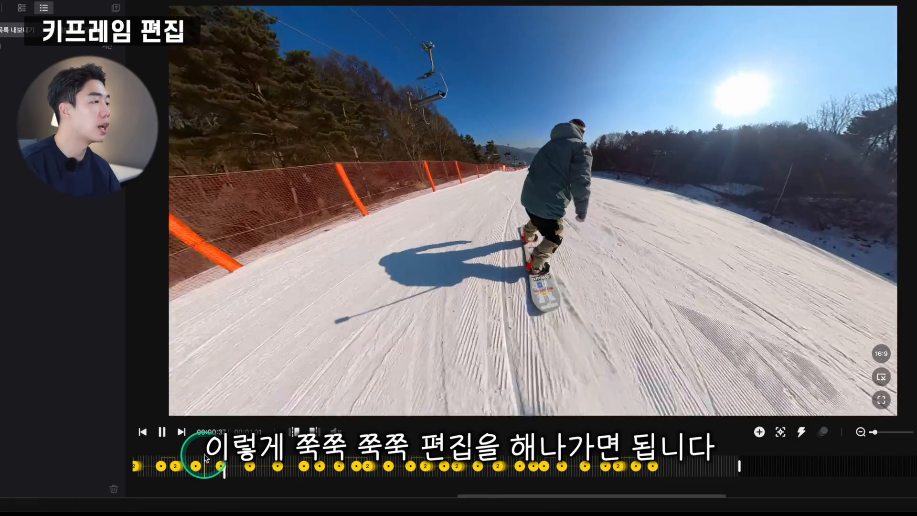
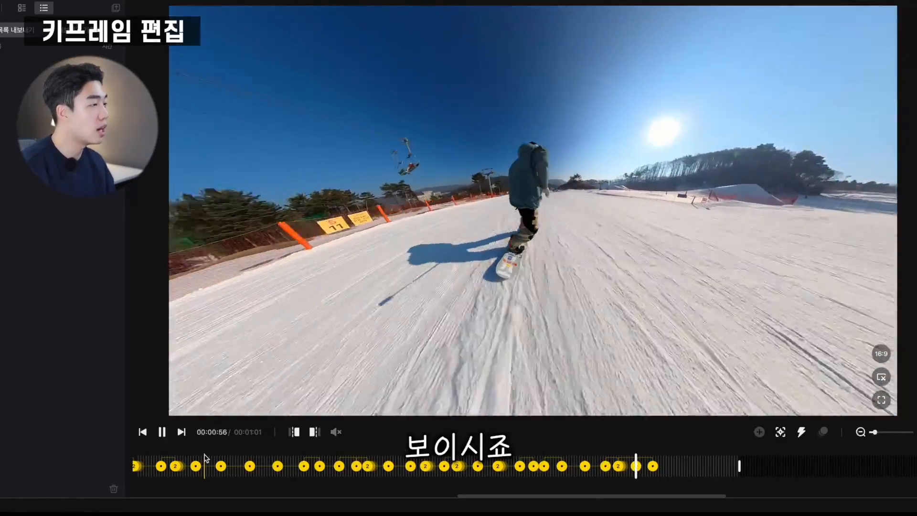
pyautogui.click(244, 436)
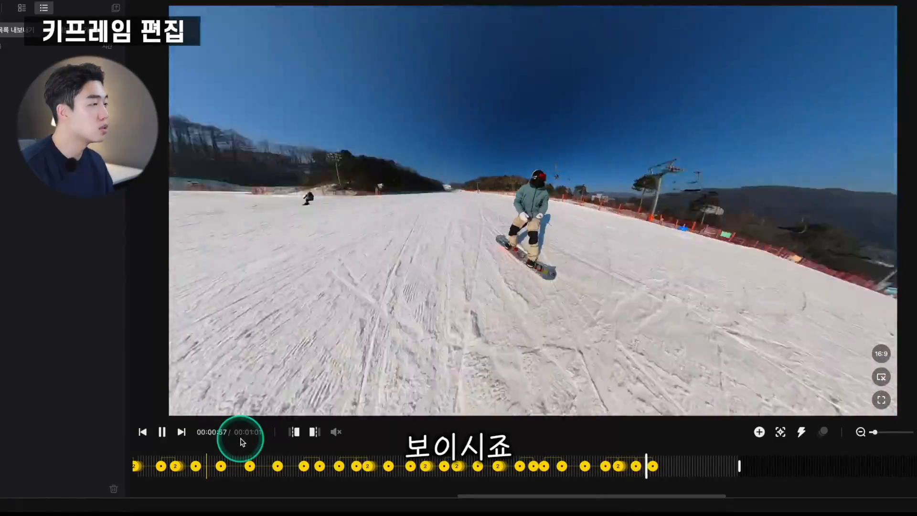
pyautogui.press('space')
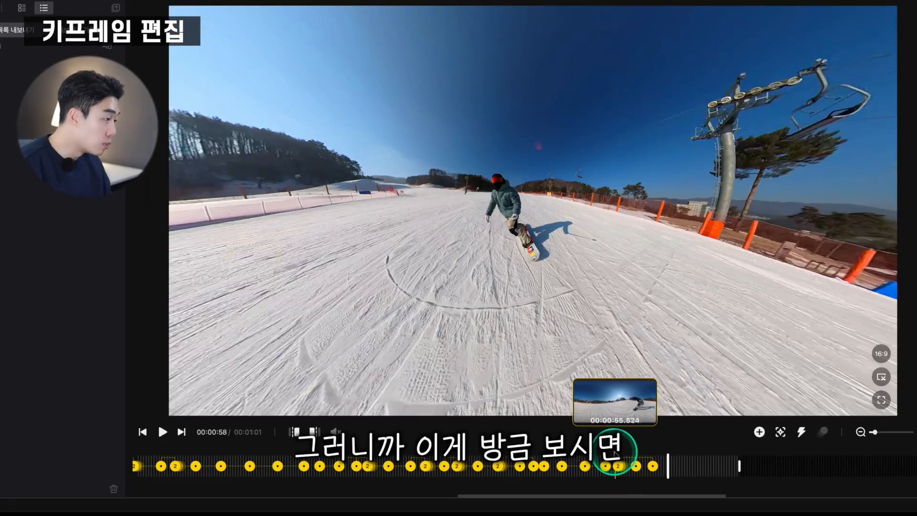
# - Replay the stretch from about 55 s to 57 s to examine how abruptly the view spins
pyautogui.click(615, 453)
pyautogui.press('space')
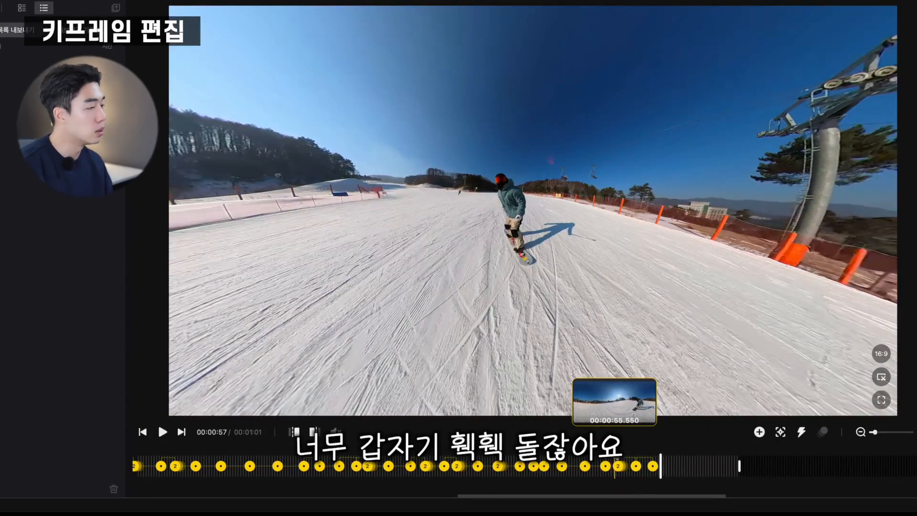
pyautogui.click(615, 453)
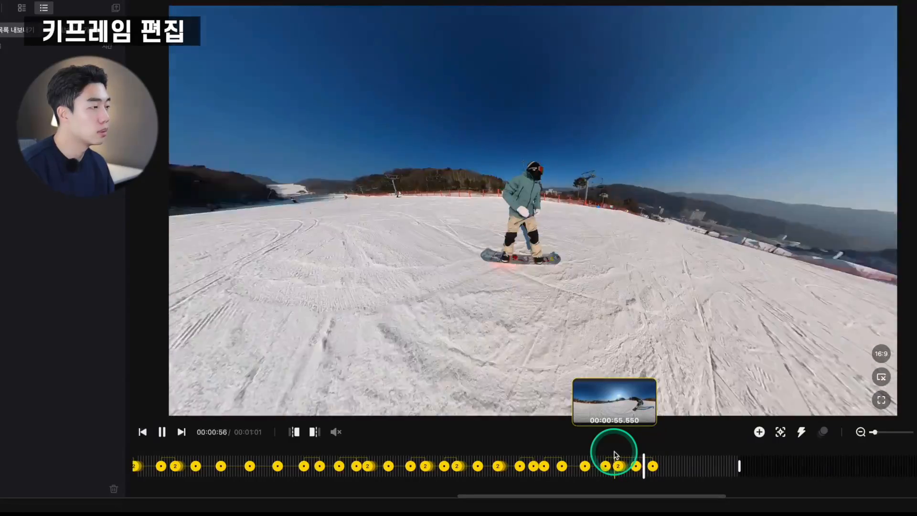
pyautogui.press('space')
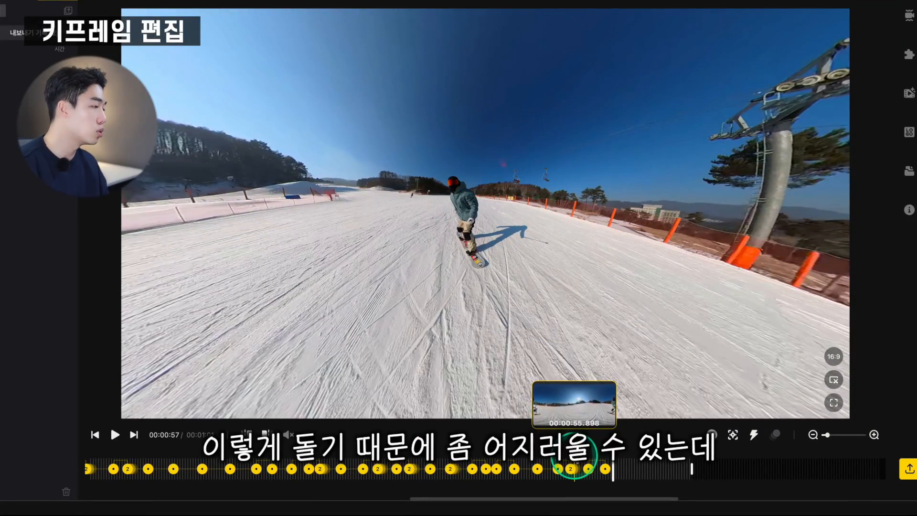
# - Move the last three keyframes, around 56 to 58 s, later and farther apart to slow the camera turns
pyautogui.click(875, 435)
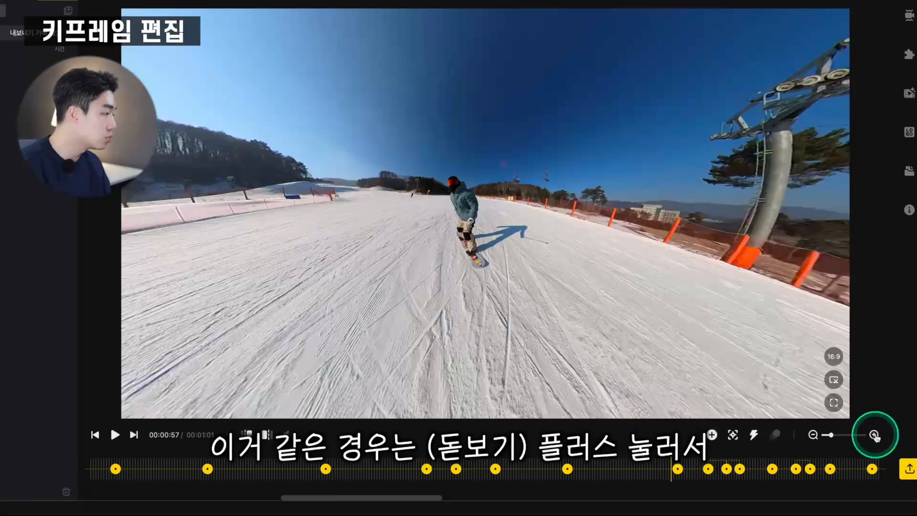
pyautogui.moveTo(354, 497); pyautogui.dragTo(621, 497)
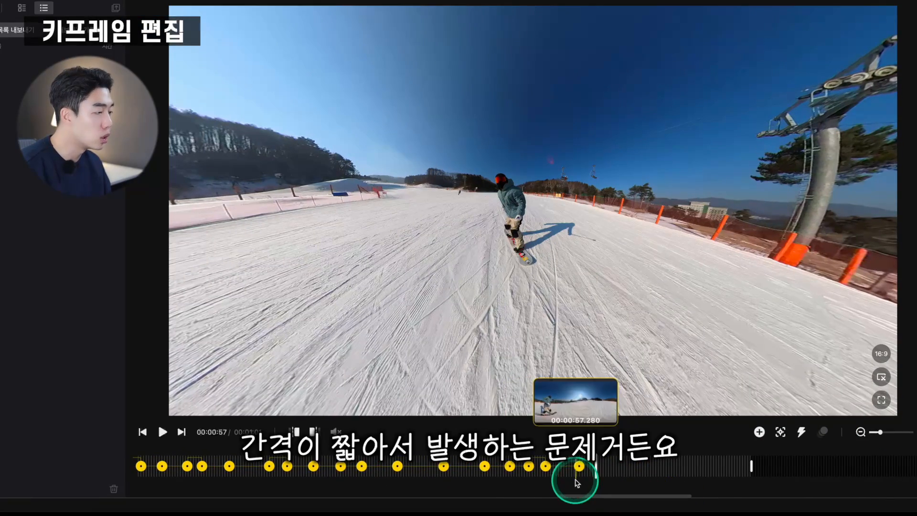
pyautogui.moveTo(580, 467); pyautogui.dragTo(630, 470)
pyautogui.moveTo(545, 467); pyautogui.dragTo(575, 467)
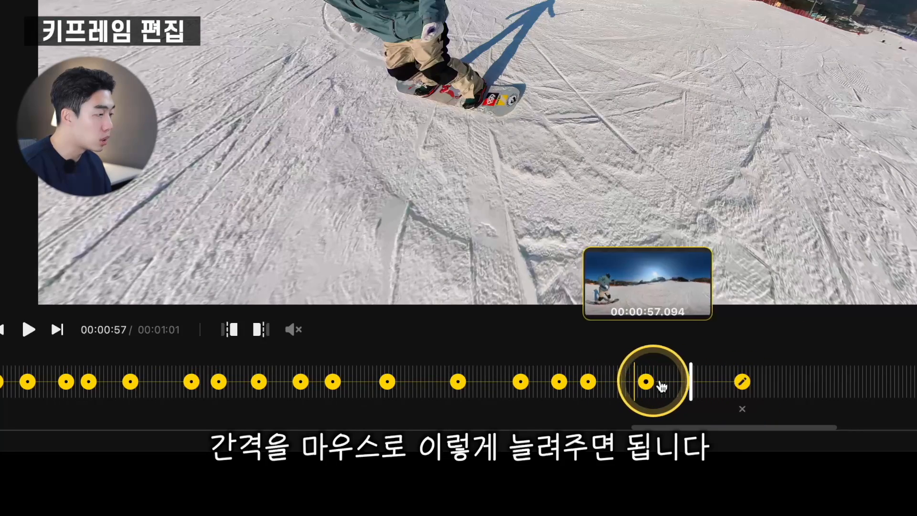
pyautogui.moveTo(662, 386); pyautogui.dragTo(690, 385)
pyautogui.moveTo(593, 385); pyautogui.dragTo(631, 385)
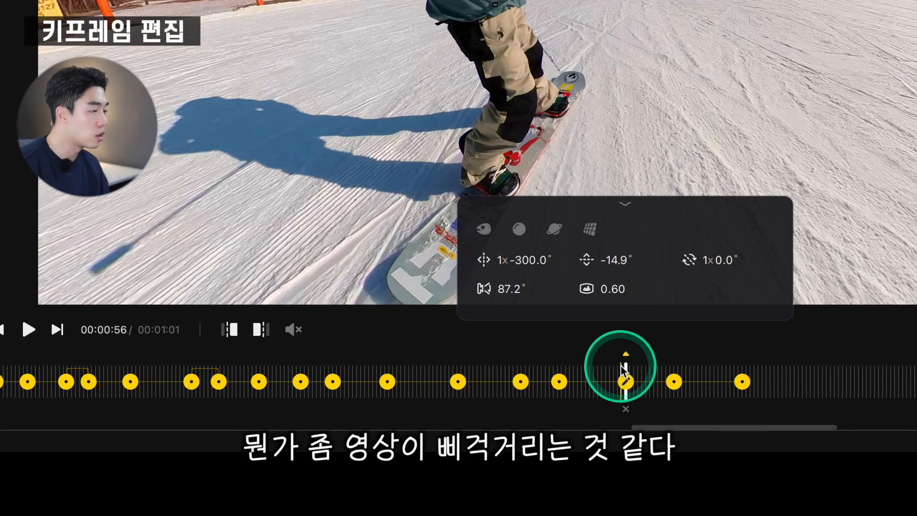
# - Try removing the repositioned keyframe at 56 s
pyautogui.click(626, 382)
pyautogui.click(628, 381)
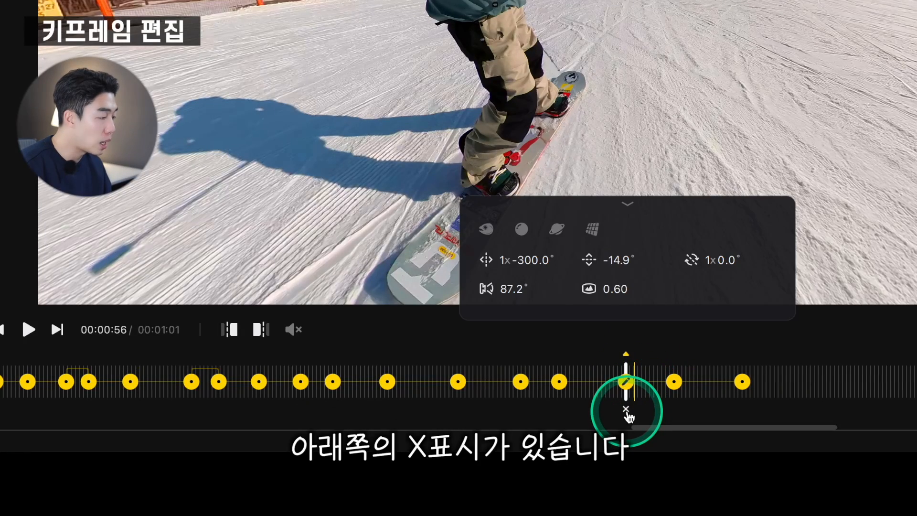
pyautogui.click(628, 416)
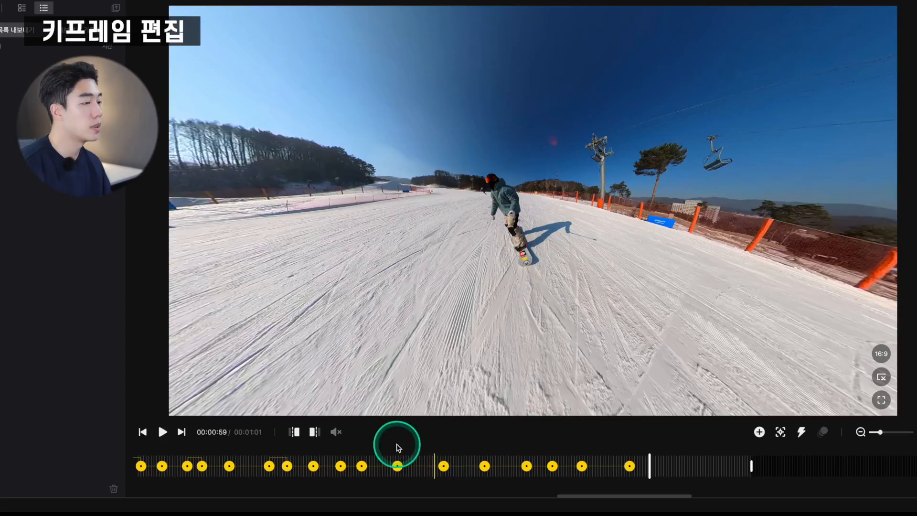
# - Replay the section with the respaced keyframes to check the smoother camera rotation
pyautogui.click(422, 460)
pyautogui.press('space')
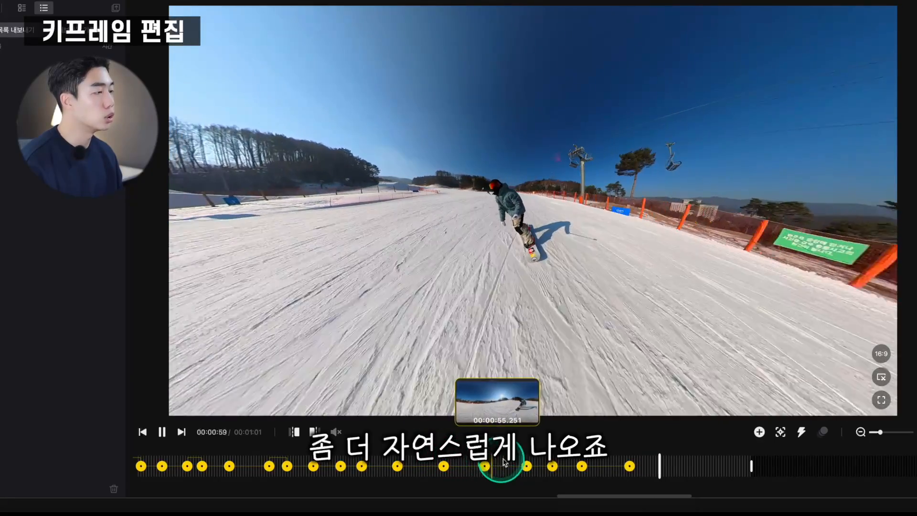
pyautogui.click(511, 460)
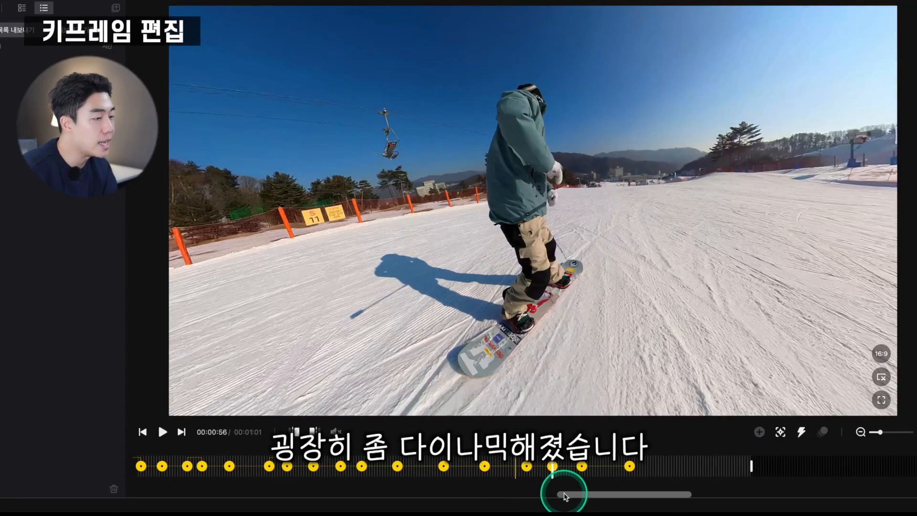
# - Return to the beginning of the clip and play the edited video from there
pyautogui.moveTo(563, 496); pyautogui.dragTo(200, 495)
pyautogui.click(268, 461)
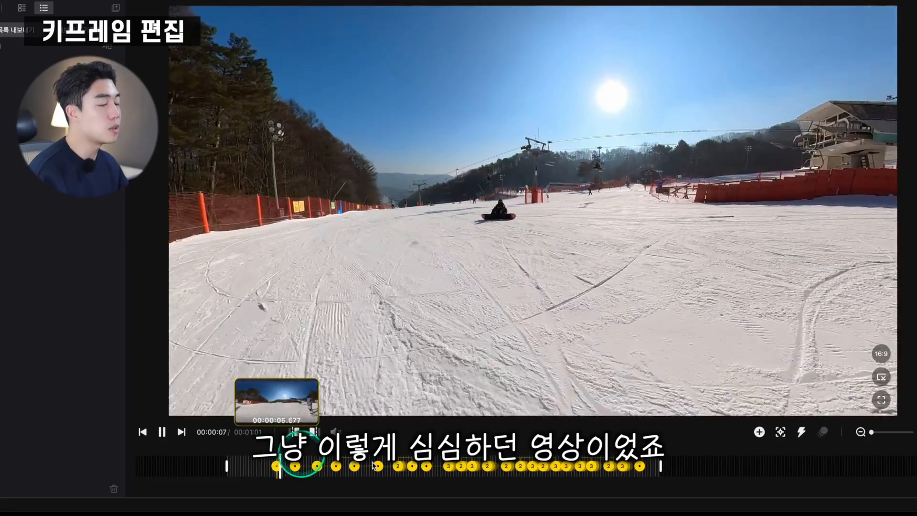
# - Watch parts of the edited clip and jump to about 35 s to review the keyframed camera angles
pyautogui.click(381, 467)
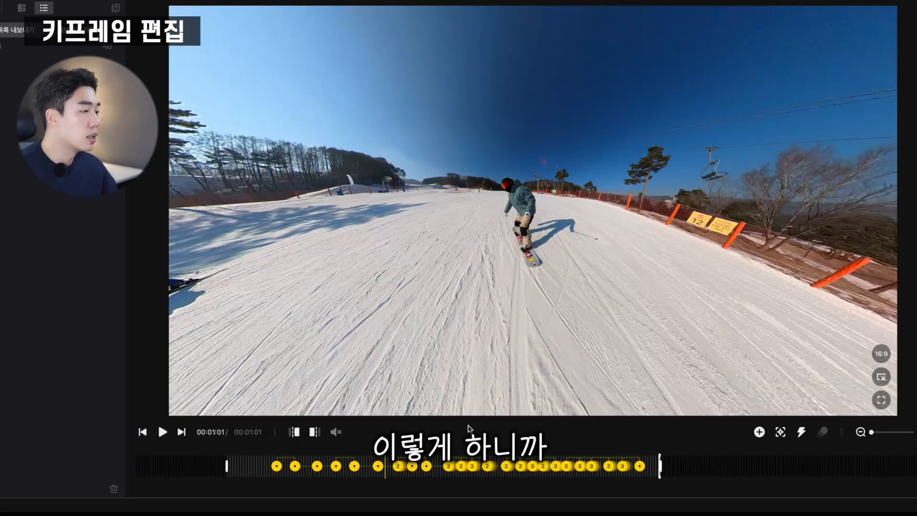
pyautogui.click(472, 446)
pyautogui.click(479, 456)
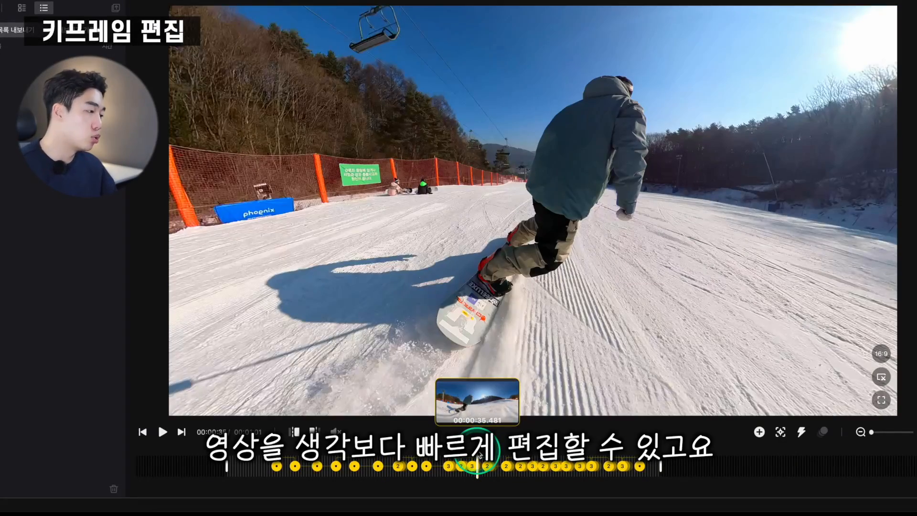
# - Enlarge the timeline to spread out the keyframes around 35 s and play the edited clip around 41 s
pyautogui.click(916, 432)
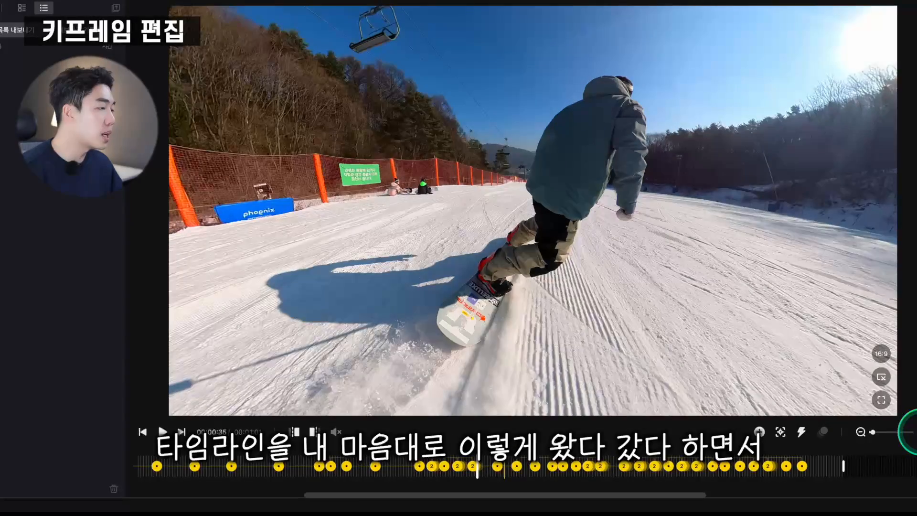
pyautogui.click(916, 432)
pyautogui.click(916, 432)
pyautogui.moveTo(528, 467)
pyautogui.mouseDown()
pyautogui.moveTo(540, 467)
pyautogui.moveTo(526, 468)
pyautogui.mouseUp()
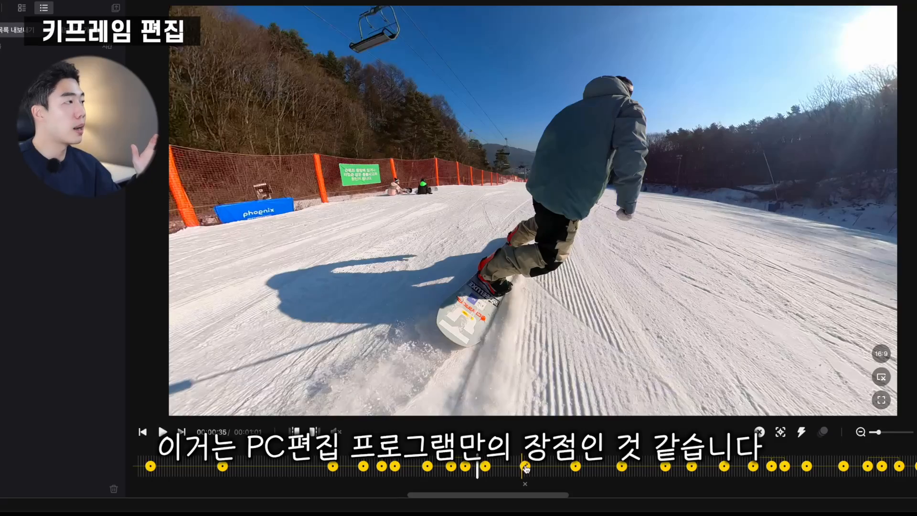
pyautogui.press('space')
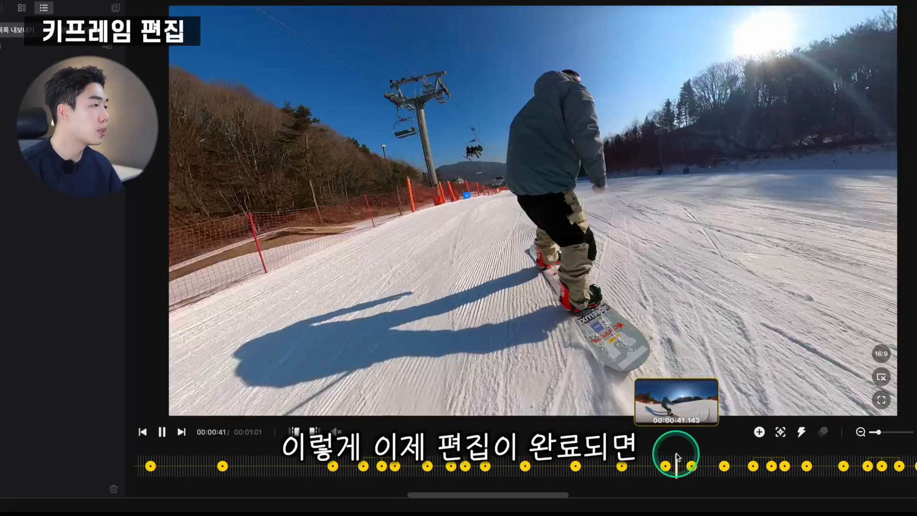
pyautogui.hotkey('ctrl', 'e')
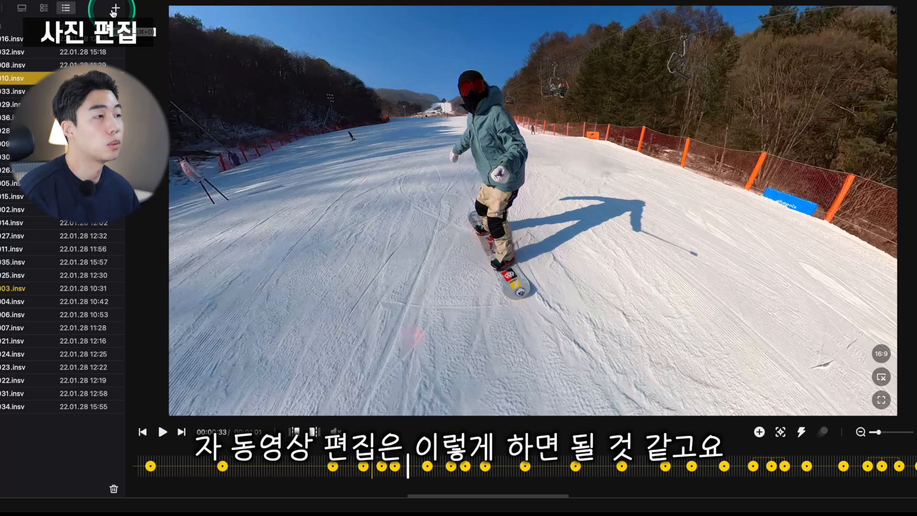
# - Import the 360 photo IMG_20220128_115936_00_013.insp from the 인스타onex2 folder and open it
pyautogui.click(115, 8)
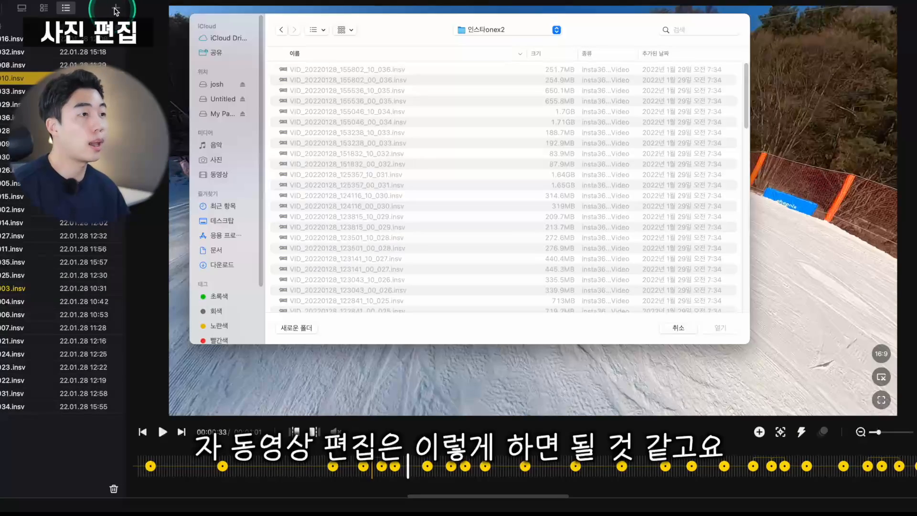
pyautogui.click(227, 103)
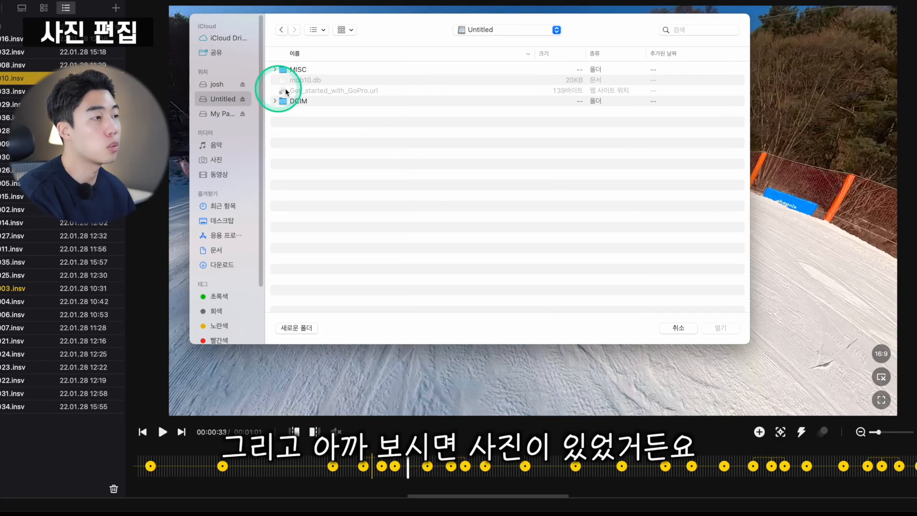
pyautogui.click(566, 206)
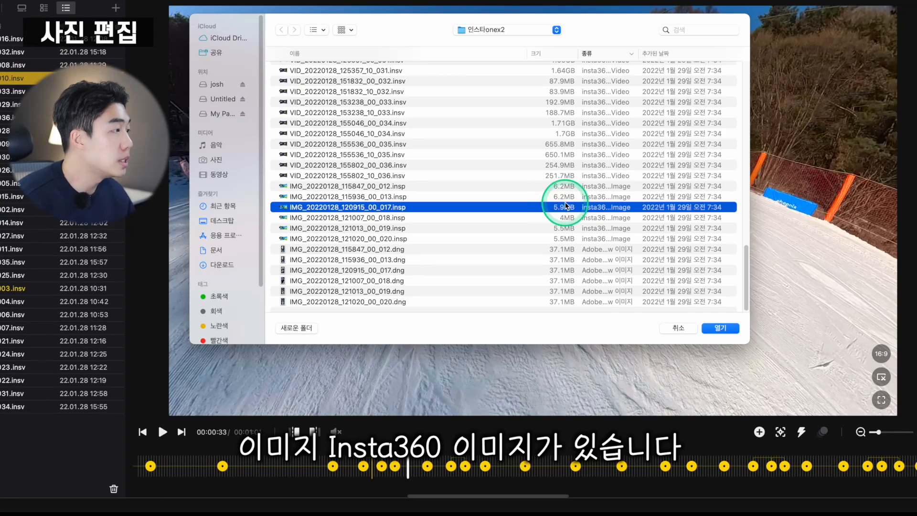
pyautogui.click(558, 182)
pyautogui.doubleClick(398, 187)
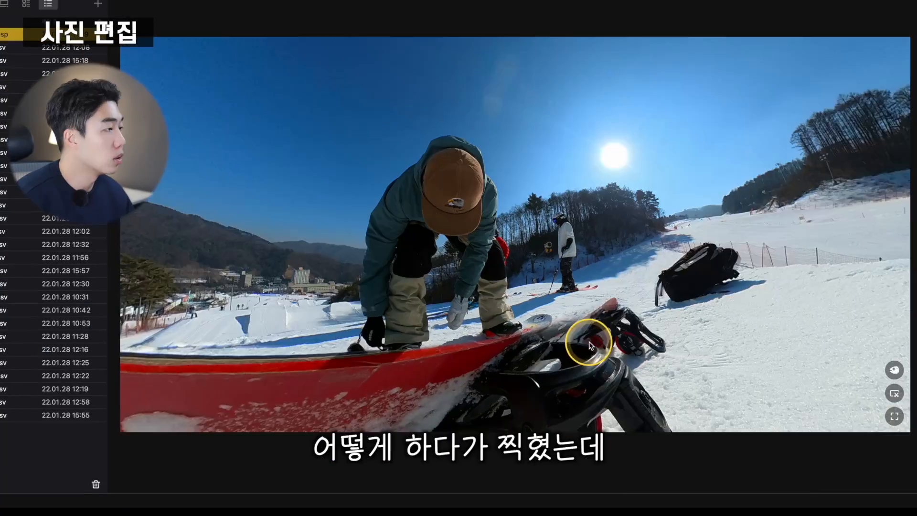
# - Reframe the photo on the crouching snowboarder and the board's bindings, and save a screenshot of it to the desktop
pyautogui.moveTo(588, 334); pyautogui.dragTo(554, 252)
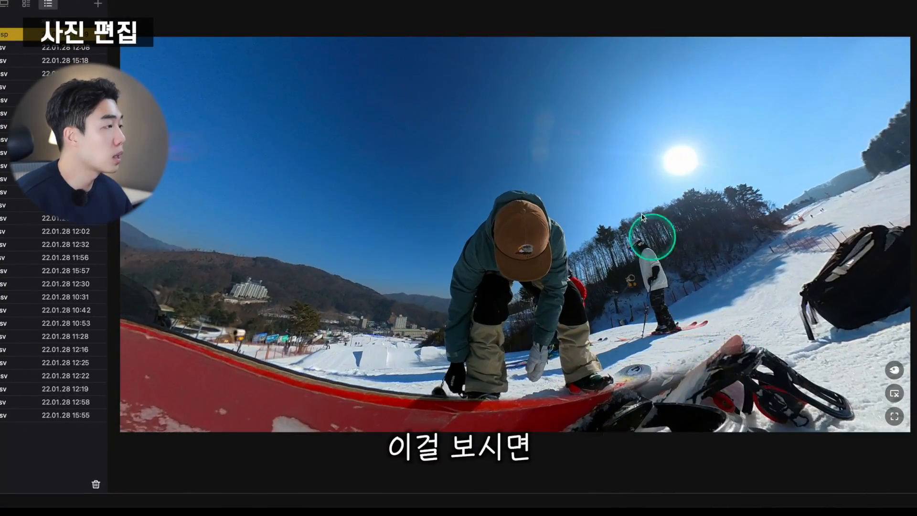
pyautogui.moveTo(654, 239); pyautogui.dragTo(668, 144)
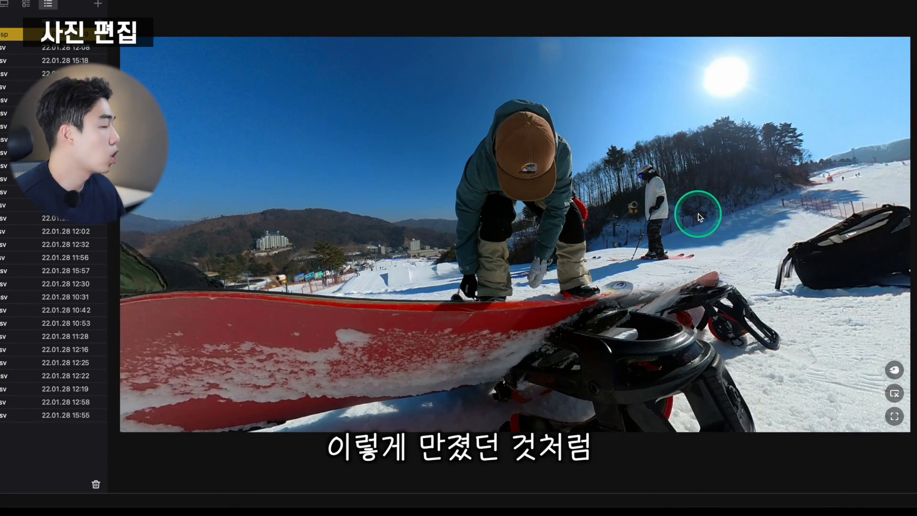
pyautogui.moveTo(698, 211); pyautogui.dragTo(862, 368)
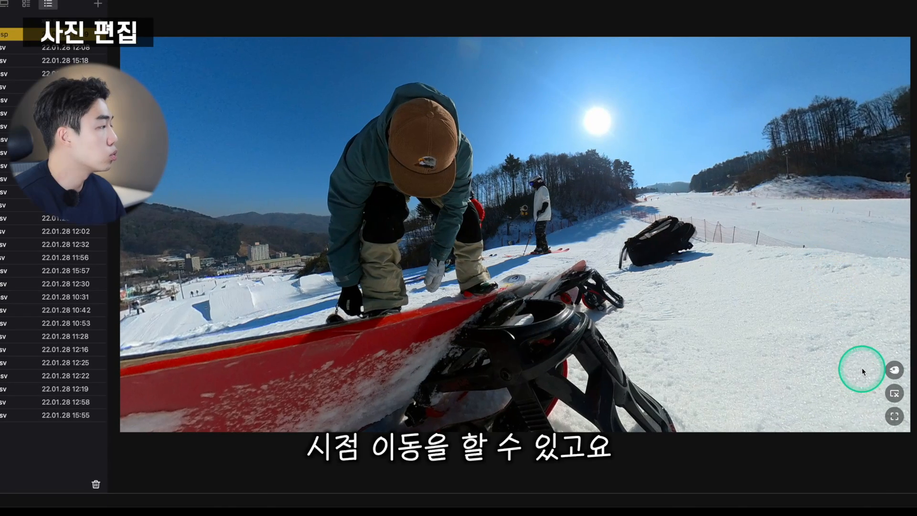
pyautogui.click(895, 394)
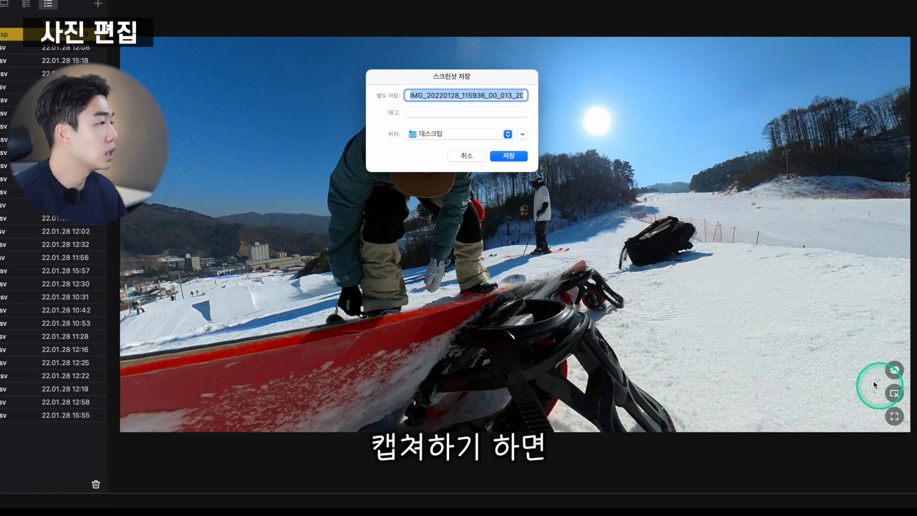
pyautogui.press('Return')
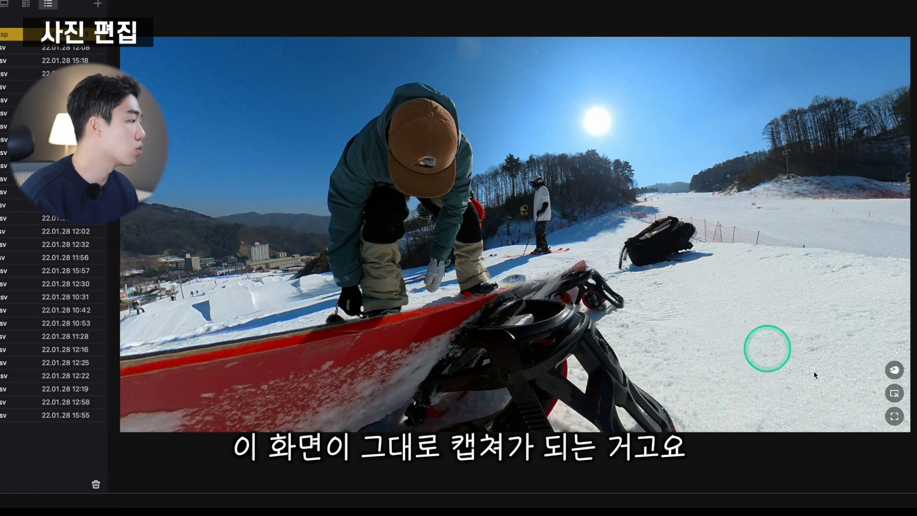
# - Try the tiny planet view on the photo, turning it into an inverted planet, and try the crystal ball view
pyautogui.click(893, 370)
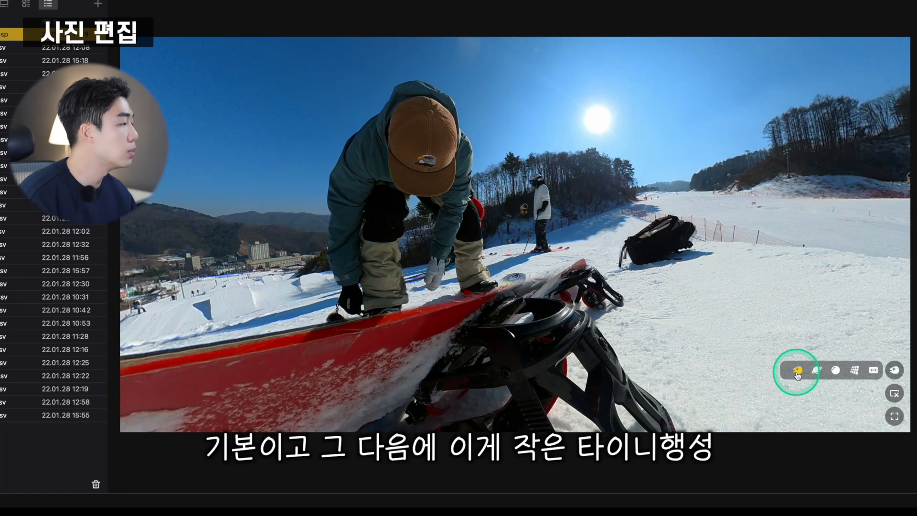
pyautogui.click(817, 372)
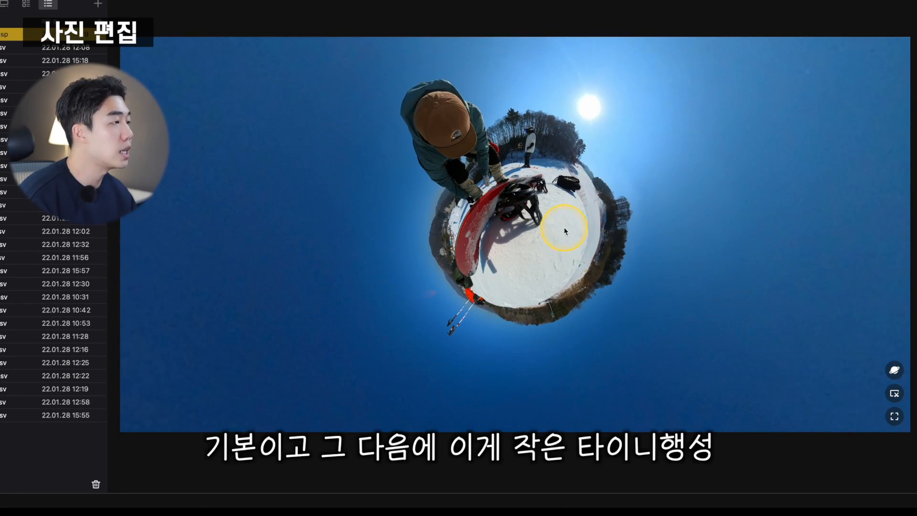
pyautogui.moveTo(564, 228); pyautogui.dragTo(667, 162)
pyautogui.moveTo(571, 254); pyautogui.dragTo(537, 50)
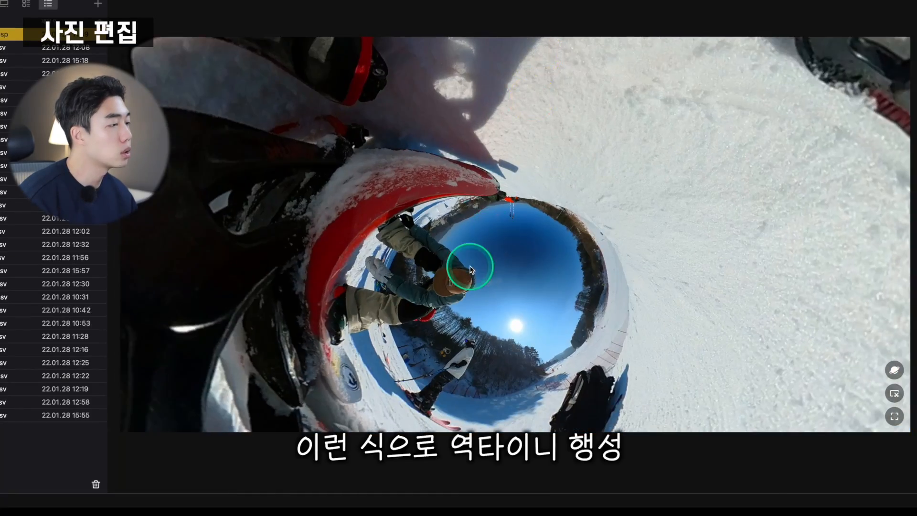
pyautogui.moveTo(468, 264); pyautogui.dragTo(531, 264)
pyautogui.click(838, 370)
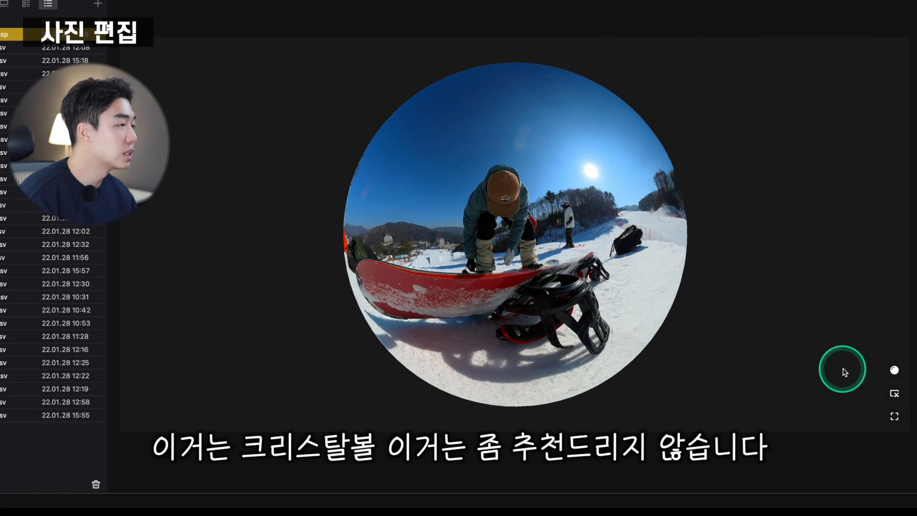
pyautogui.moveTo(520, 277); pyautogui.dragTo(518, 239)
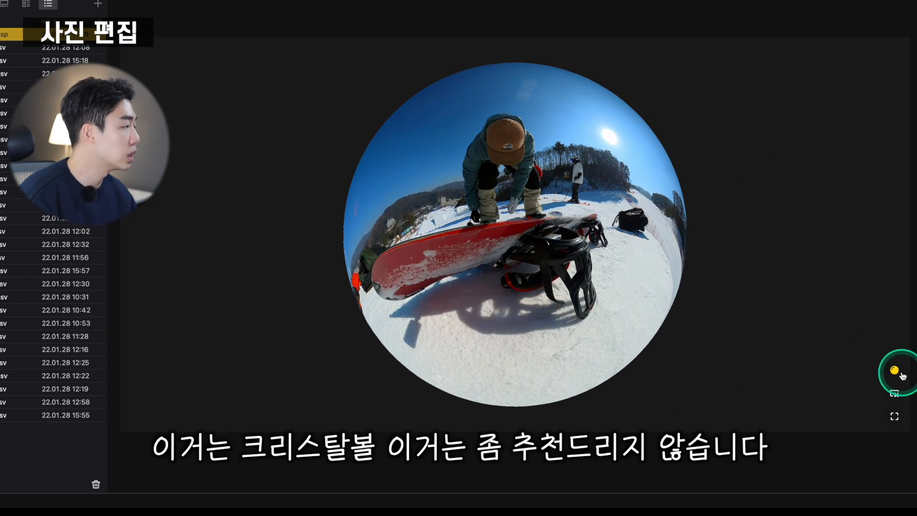
# - Show the photo in the perspective view at closer and wider zooms, and as a flattened 360 panorama
pyautogui.click(895, 371)
pyautogui.click(820, 371)
pyautogui.scroll(-3, 593, 241)
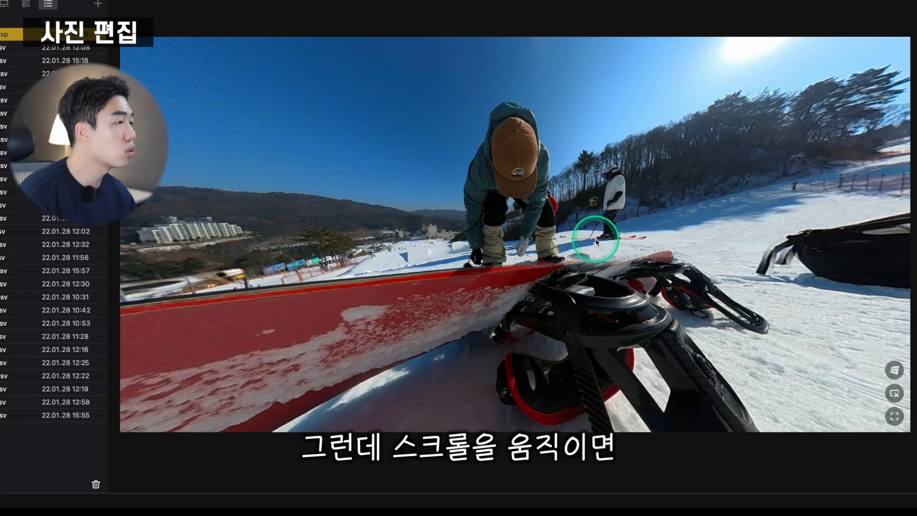
pyautogui.scroll(3, 590, 253)
pyautogui.scroll(-3, 592, 261)
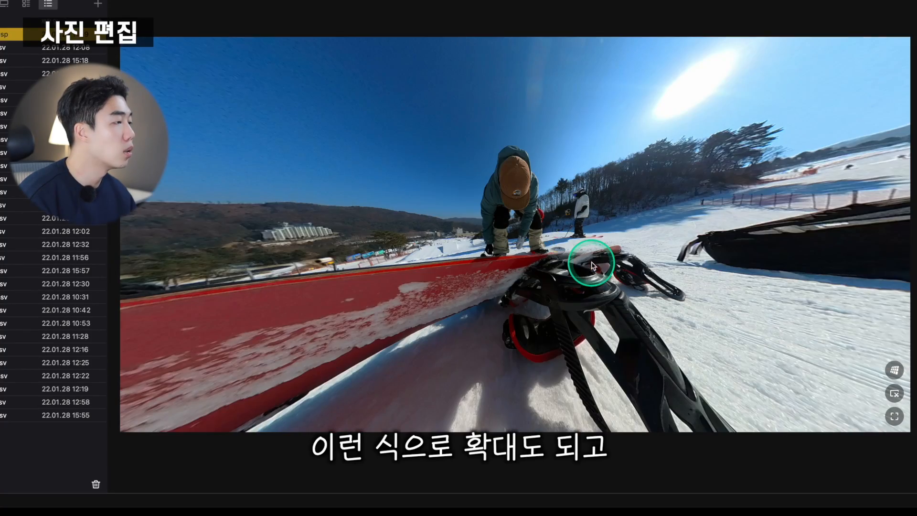
pyautogui.moveTo(592, 260); pyautogui.dragTo(583, 273)
pyautogui.scroll(5, 583, 279)
pyautogui.scroll(-5, 584, 282)
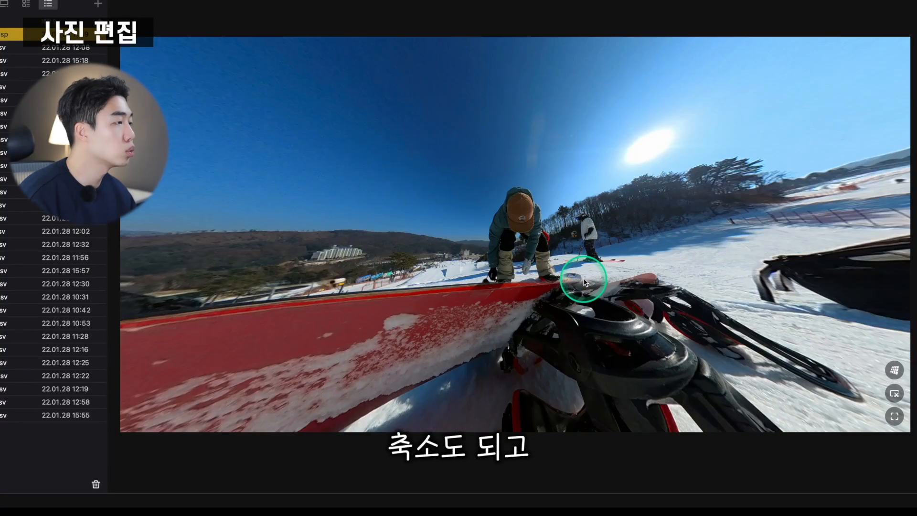
pyautogui.click(895, 370)
pyautogui.click(873, 371)
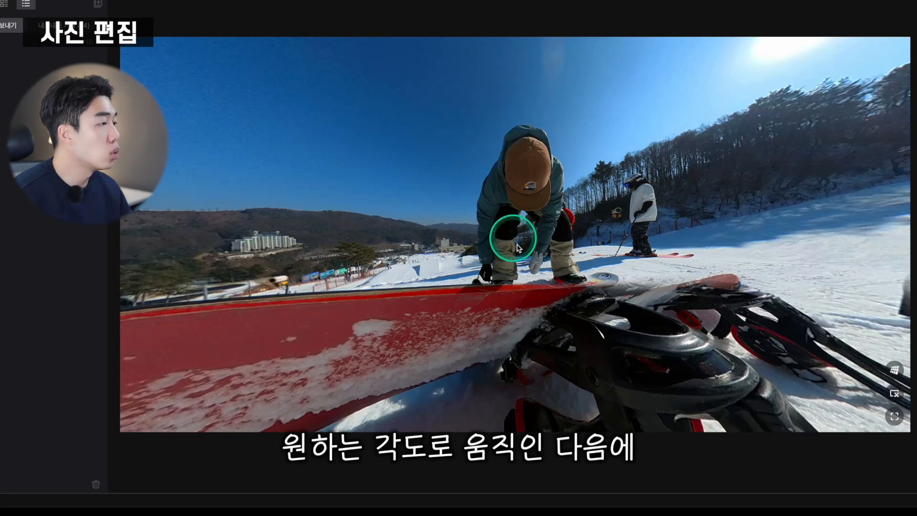
# - Tilt the perspective view down toward the snowboard and save a screenshot of that framing
pyautogui.moveTo(516, 242); pyautogui.dragTo(512, 211)
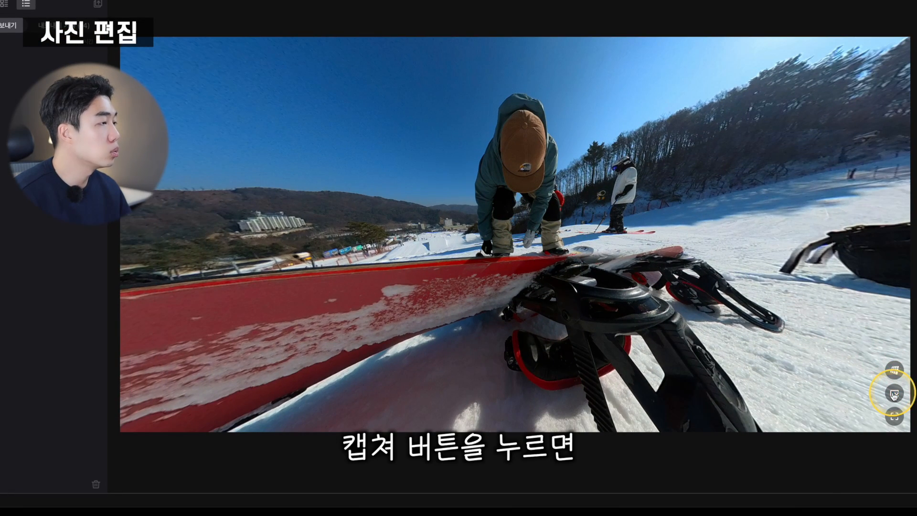
pyautogui.click(894, 392)
pyautogui.click(520, 154)
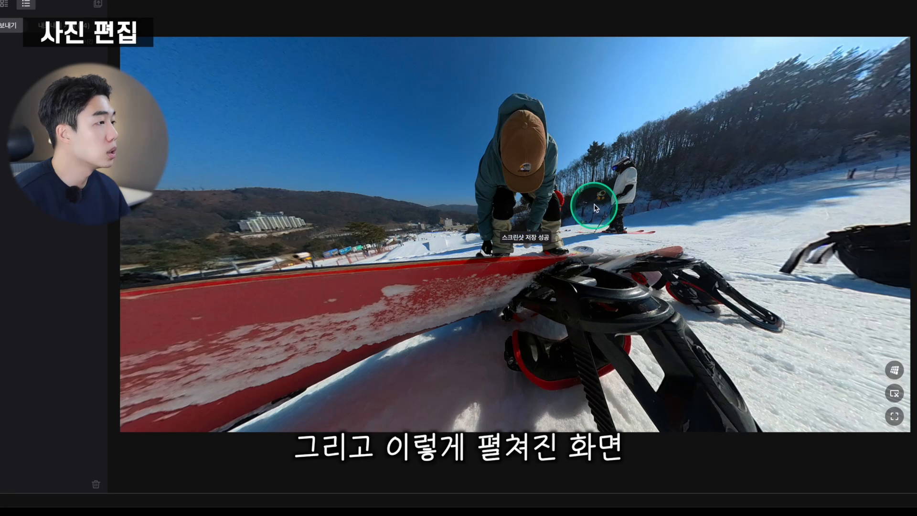
# - Show the photo as a flattened 360 panorama, and export it to the desktop as a 6080 x 3040 JPG
pyautogui.click(895, 370)
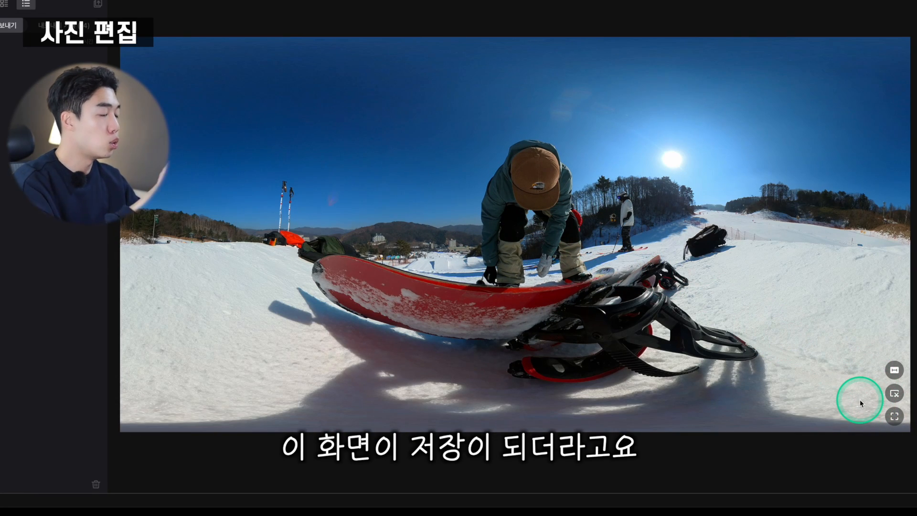
pyautogui.click(894, 393)
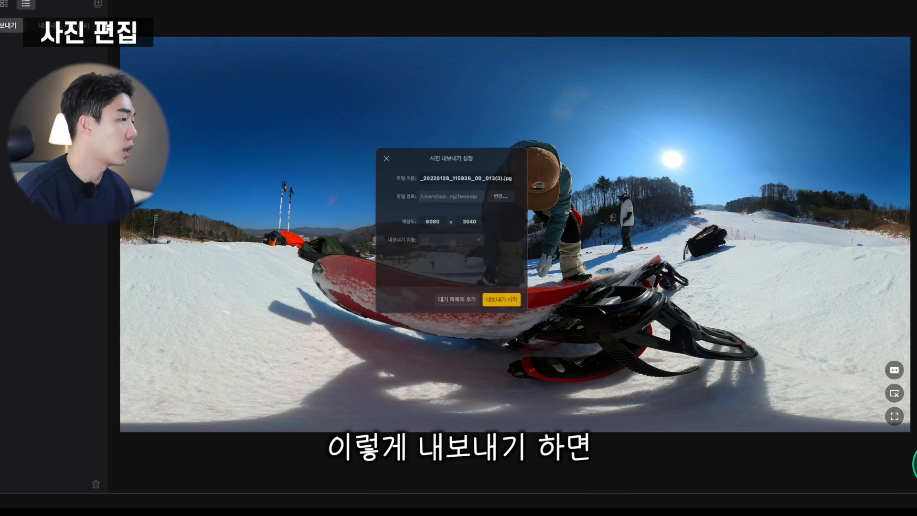
pyautogui.click(514, 316)
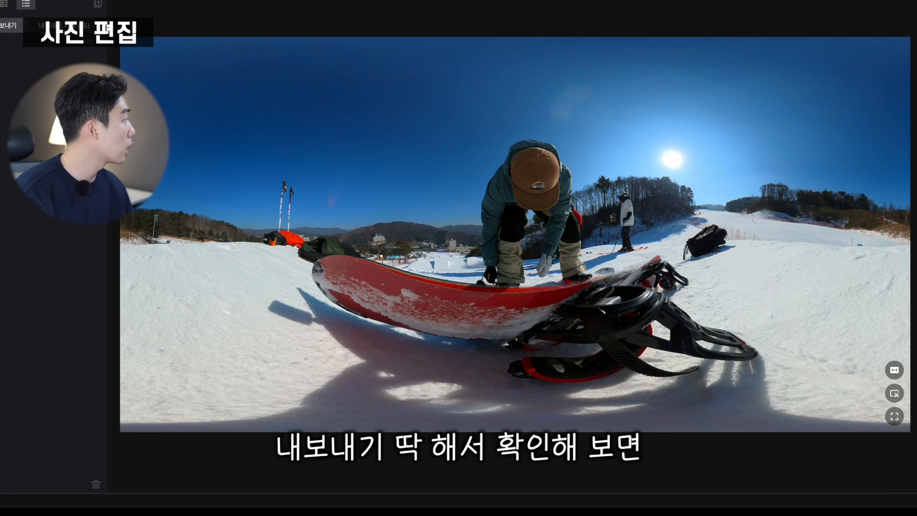
pyautogui.doubleClick(383, 133)
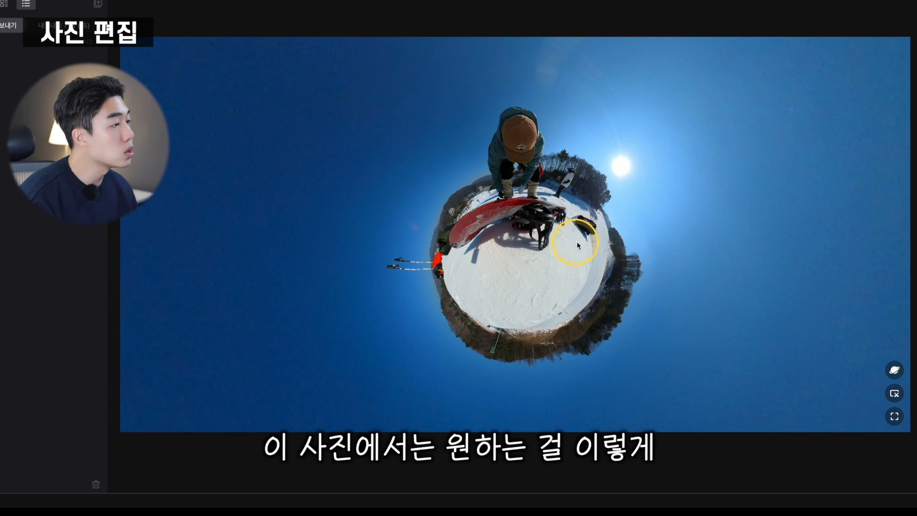
# - Reframe the tiny planet larger with the snowboarder standing on top, and save a screenshot of it to the desktop
pyautogui.moveTo(572, 247); pyautogui.dragTo(643, 268)
pyautogui.click(895, 393)
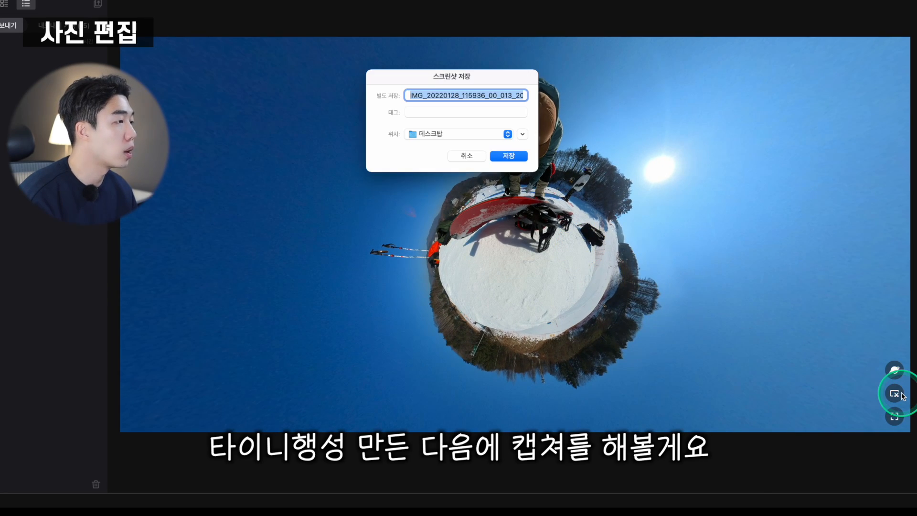
pyautogui.click(508, 154)
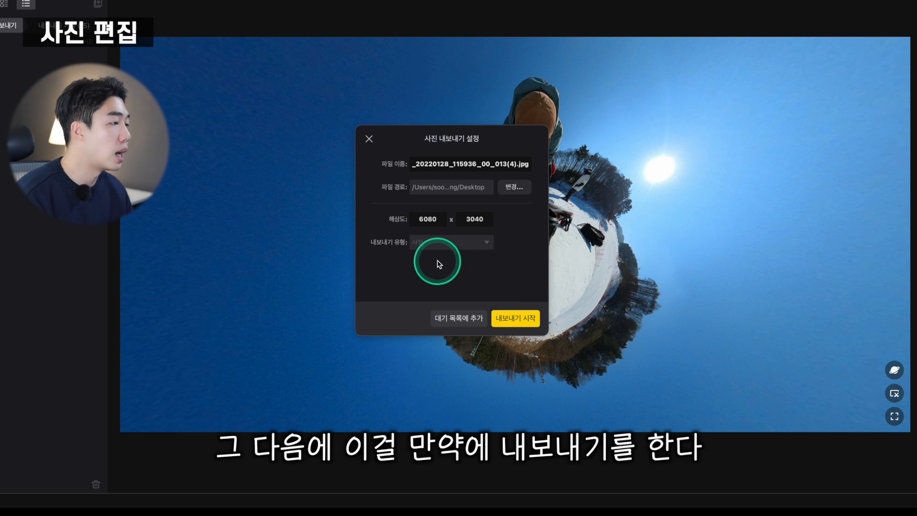
# - Export the photo to the desktop as a 6080 x 3040 JPG, and readjust the tiny planet's framing
pyautogui.click(515, 319)
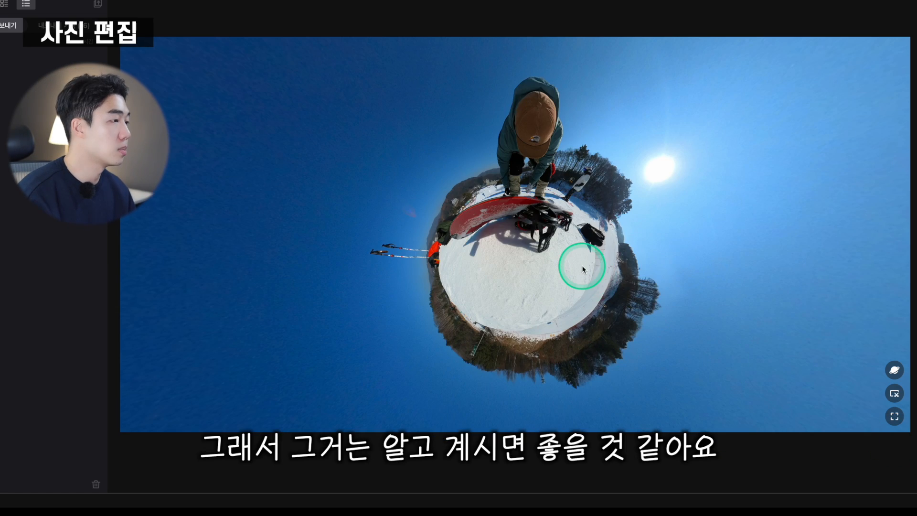
pyautogui.moveTo(582, 265); pyautogui.dragTo(571, 270)
pyautogui.moveTo(597, 234); pyautogui.dragTo(637, 210)
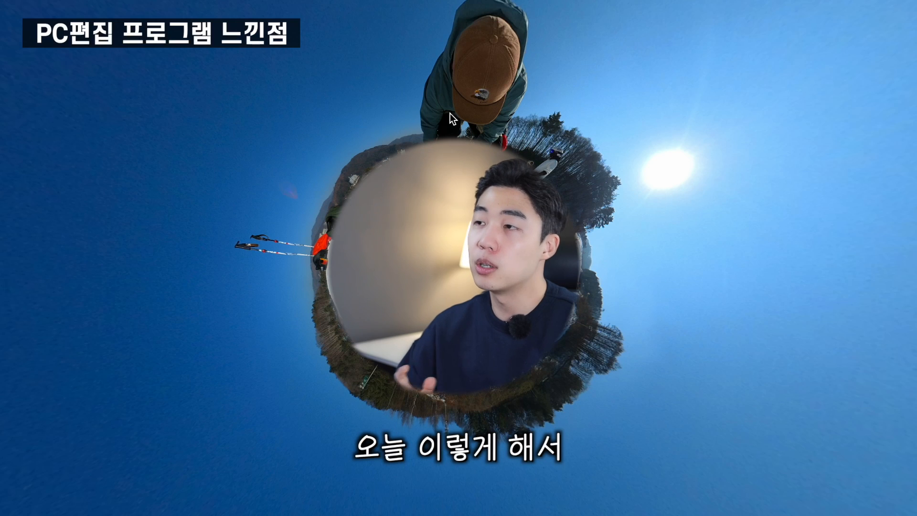